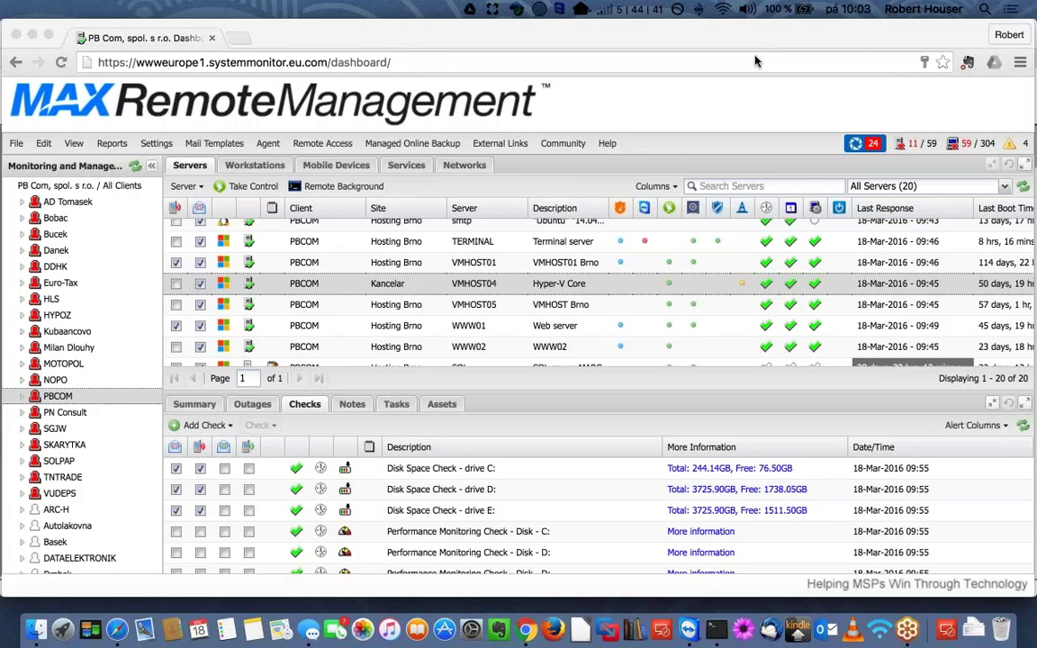
- Browse the agent download options, then bring up System Help's Agent Communication URLs page in Safari
{"action": "left_click", "coordinate": [268, 144]}
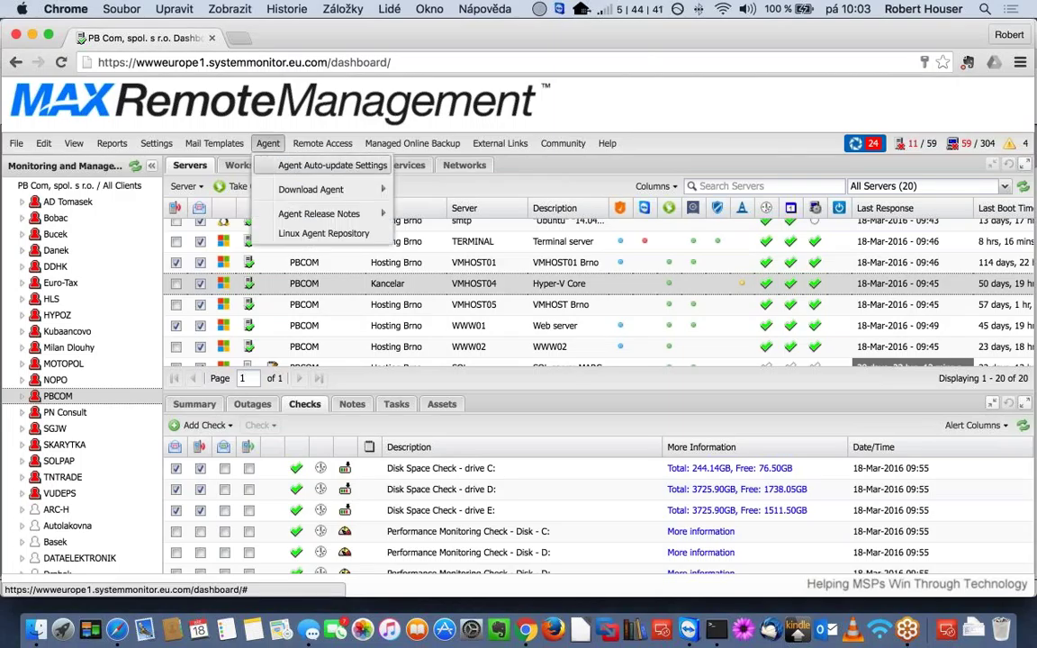
{"action": "mouse_move", "coordinate": [351, 189]}
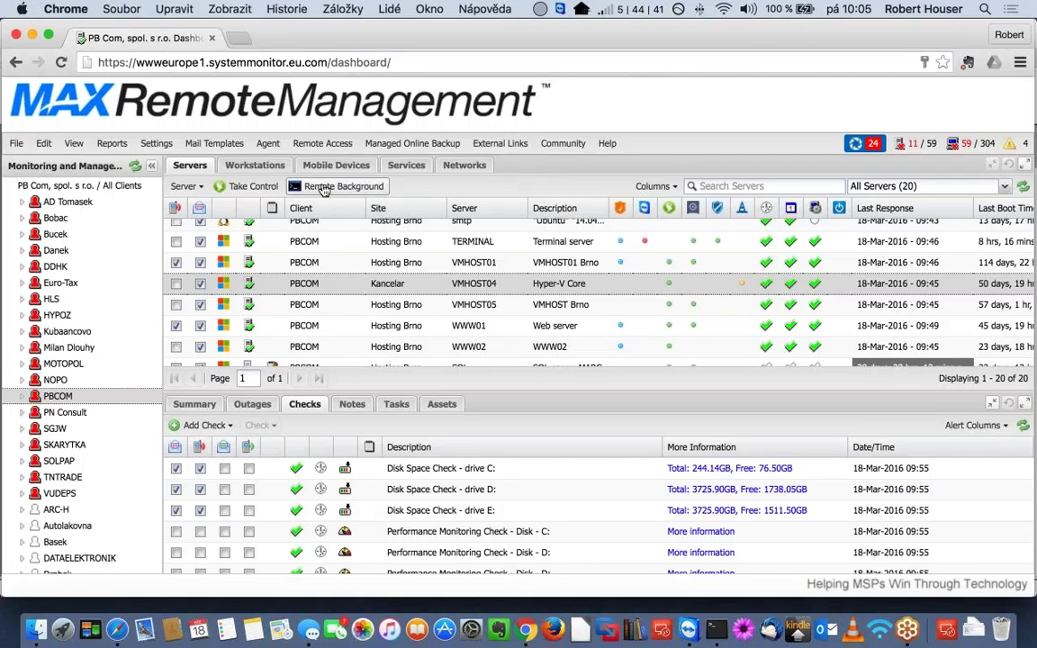
{"action": "left_click", "coordinate": [126, 628]}
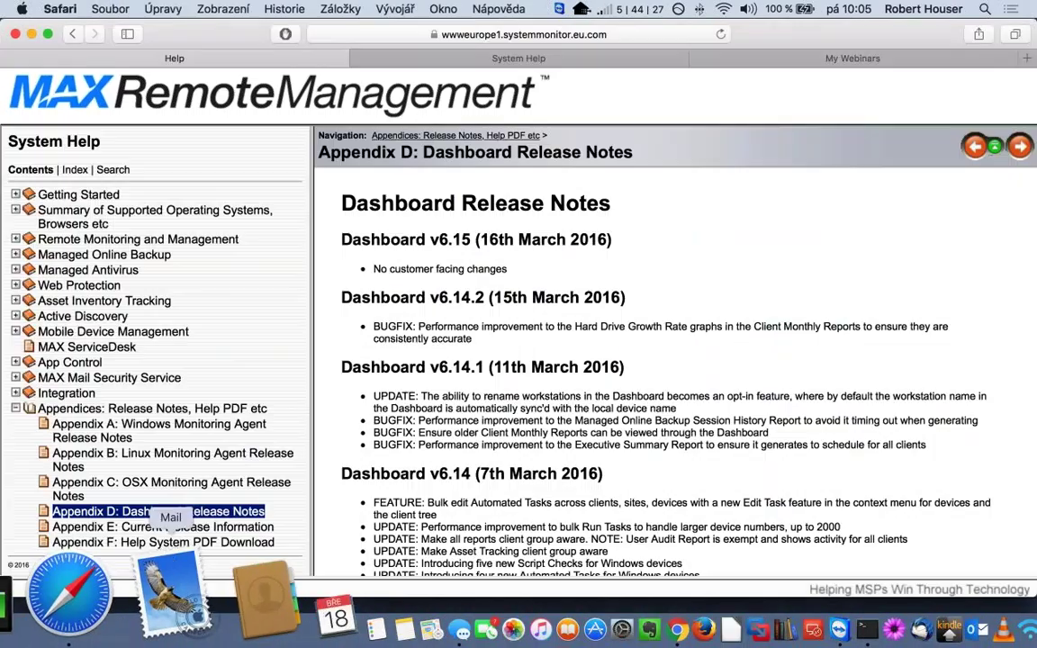
{"action": "left_click", "coordinate": [819, 59]}
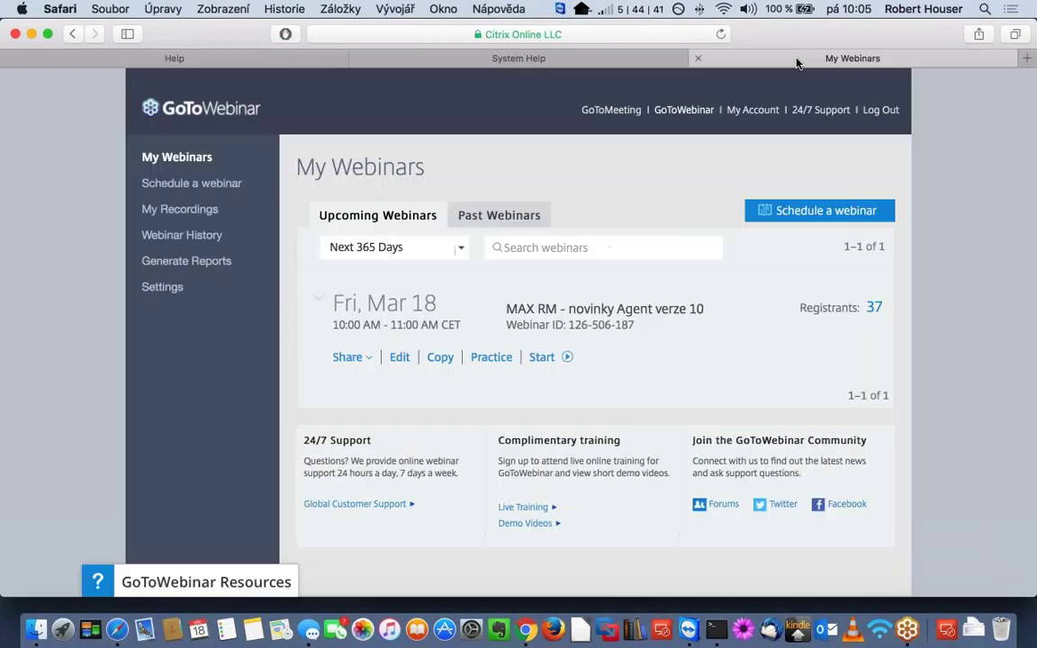
{"action": "left_click", "coordinate": [519, 58]}
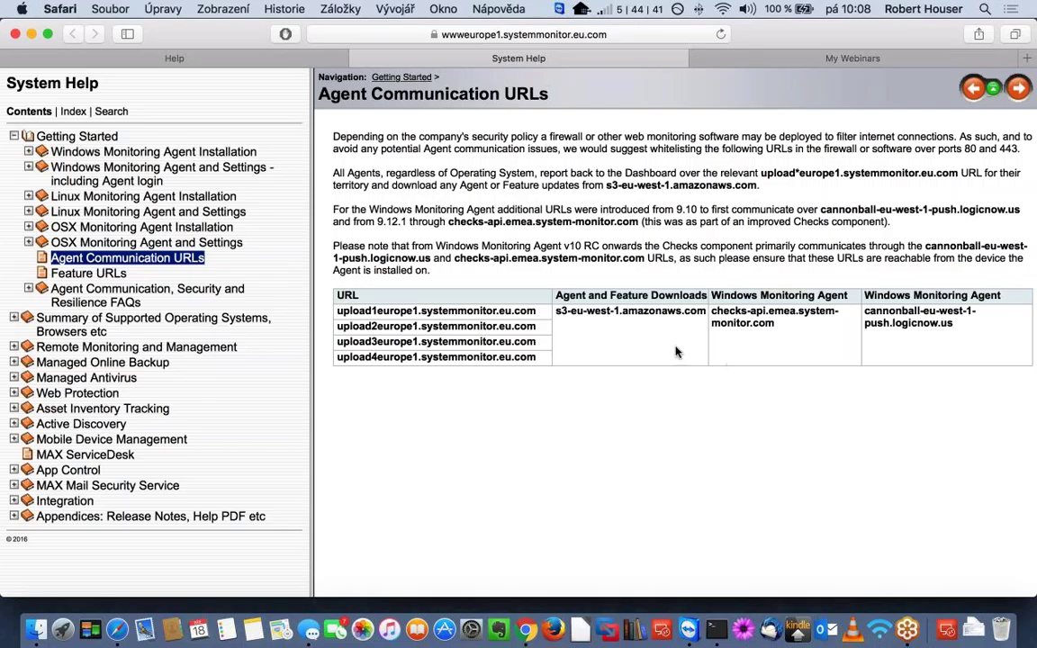
- Return to the Chrome dashboard and list PBCOM's six workstations
{"action": "left_click", "coordinate": [526, 621]}
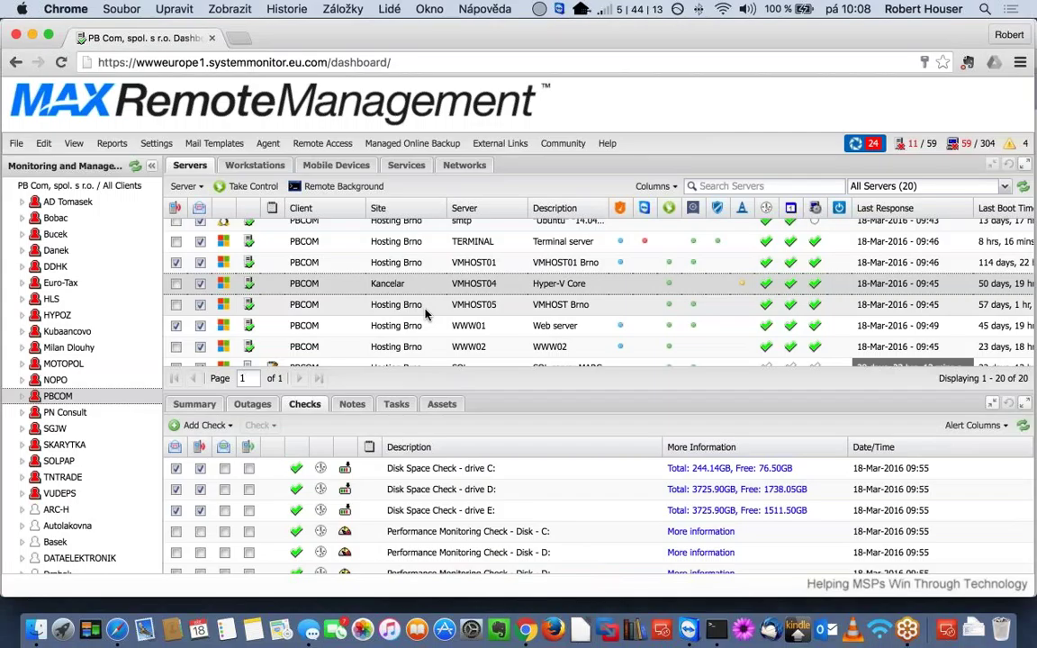
{"action": "left_click", "coordinate": [256, 165]}
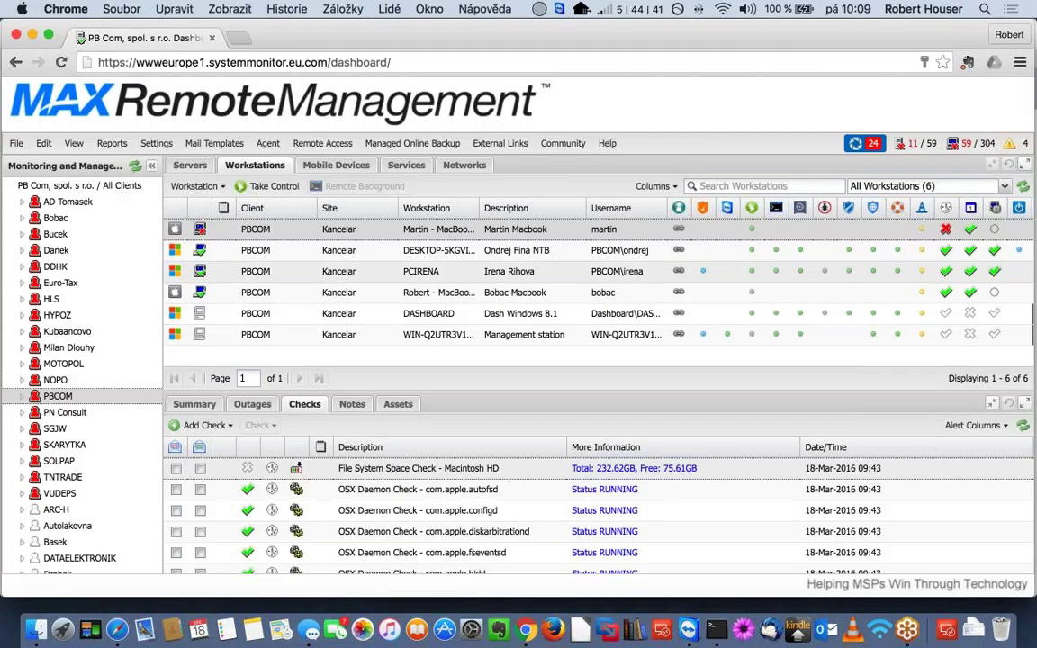
- Re-run checks on DESKTOP-5KGVI0K and open its drive C: Disk Space Check (10 GBytes threshold)
{"action": "left_click", "coordinate": [432, 251]}
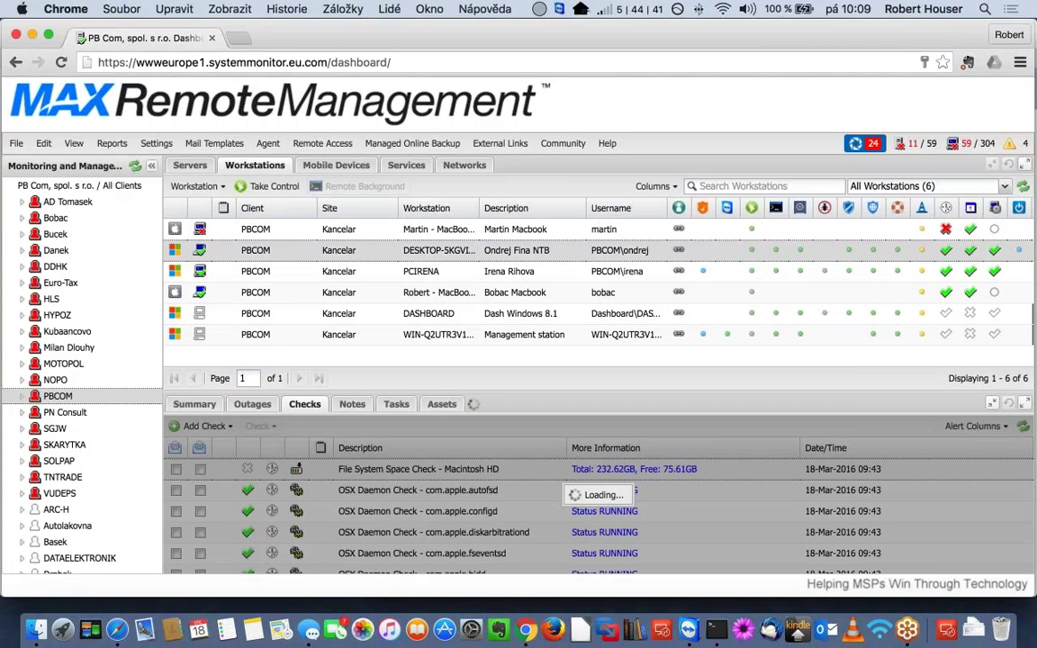
{"action": "right_click", "coordinate": [429, 253]}
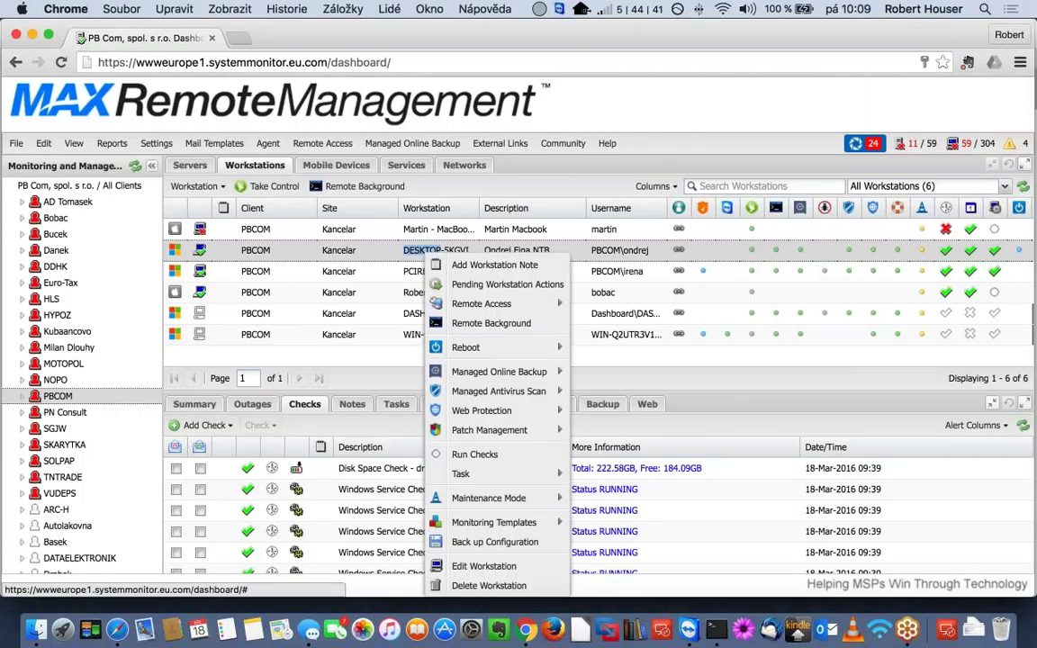
{"action": "left_click", "coordinate": [504, 456]}
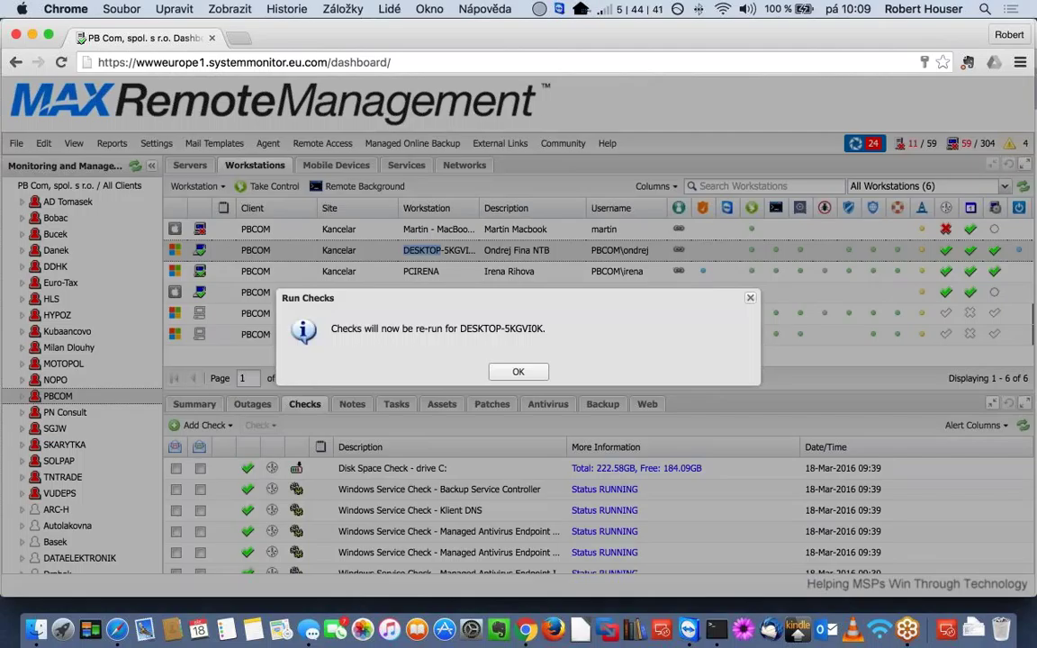
{"action": "key", "text": "Return"}
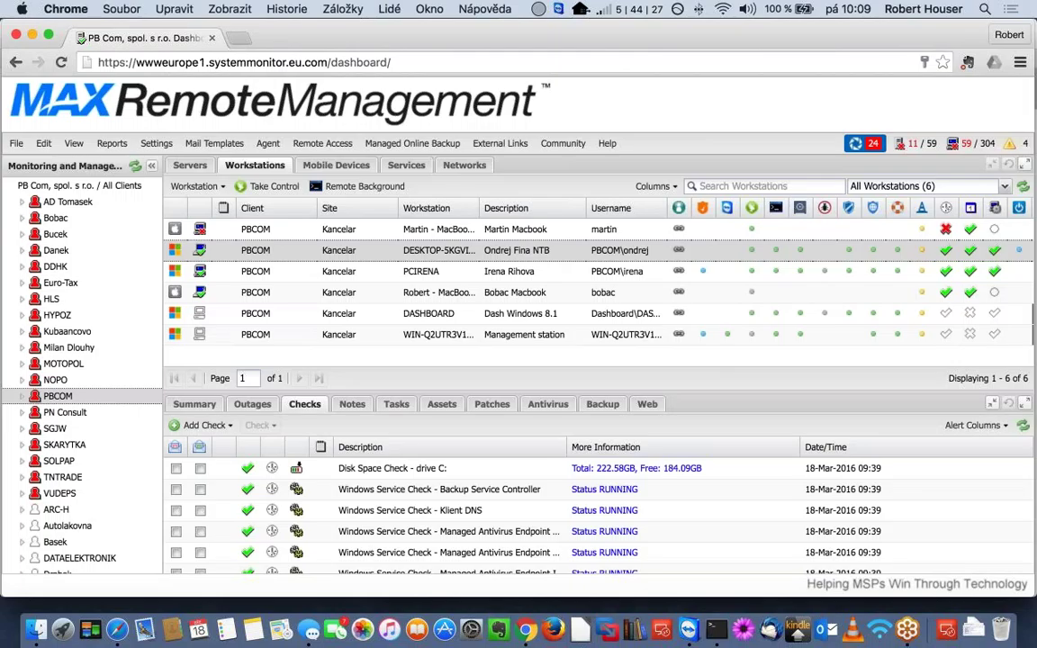
{"action": "double_click", "coordinate": [369, 468]}
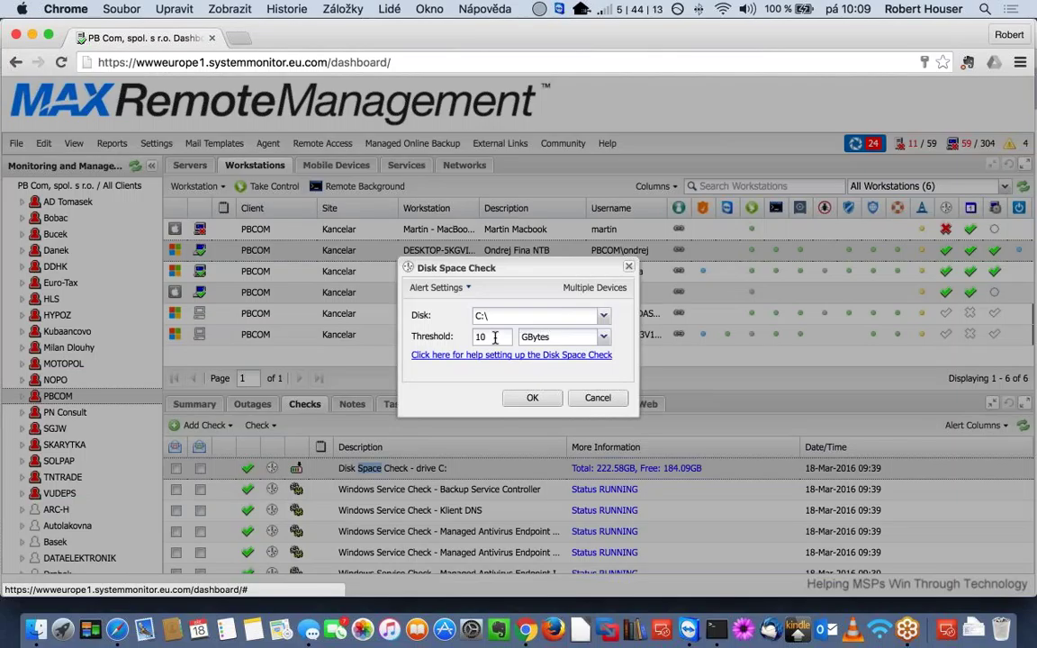
- Replace the 10 GBytes disk space threshold with 20 GBytes and confirm with OK
{"action": "double_click", "coordinate": [486, 336]}
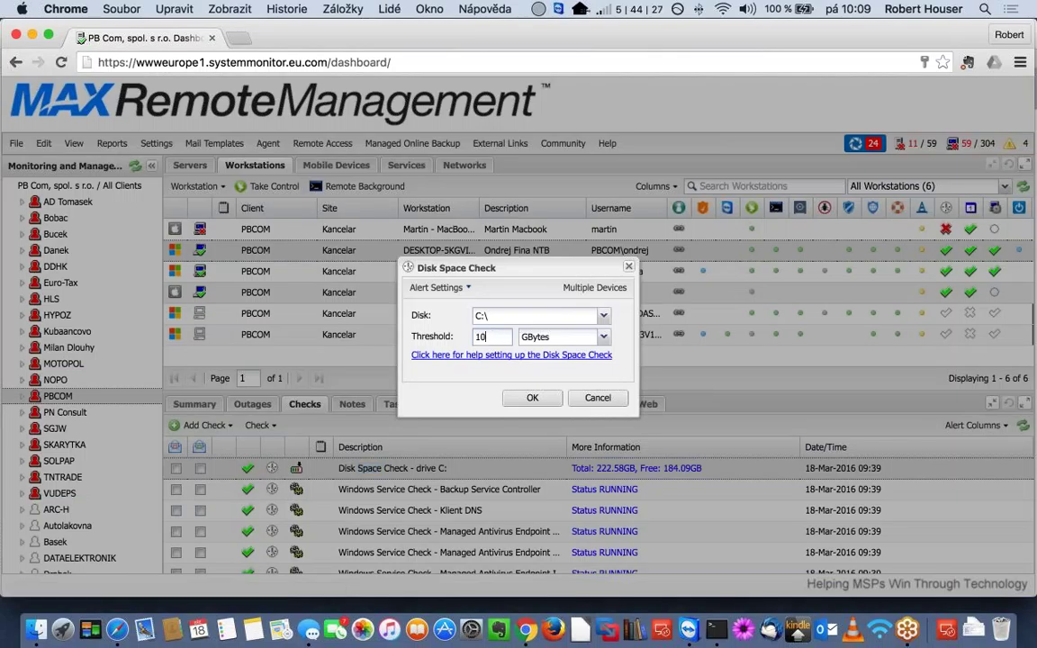
{"action": "type", "text": "20"}
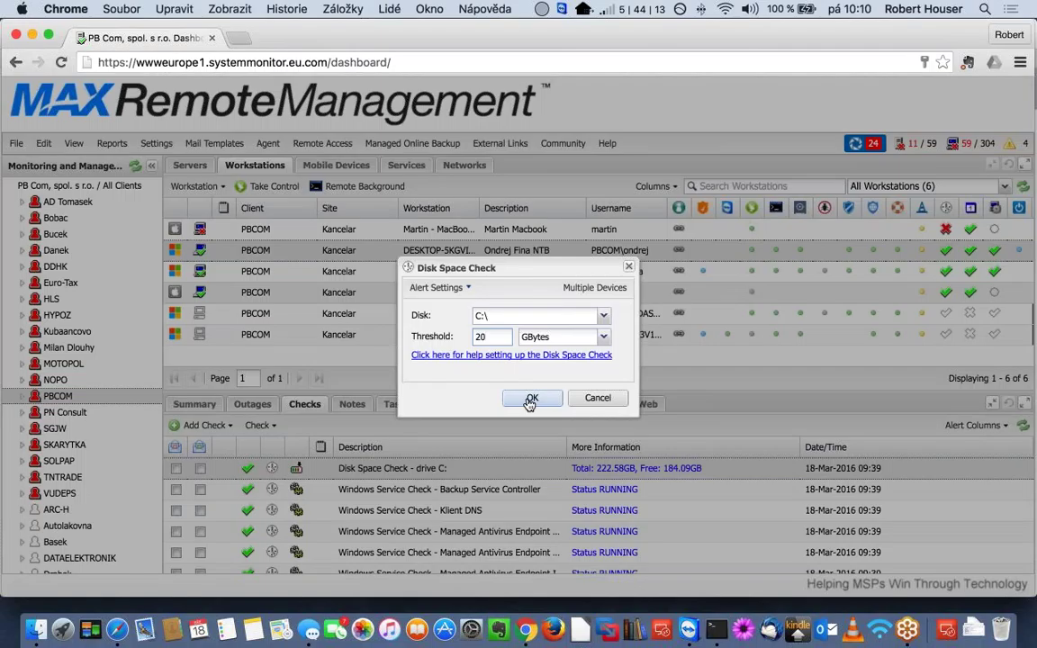
{"action": "left_click", "coordinate": [530, 400]}
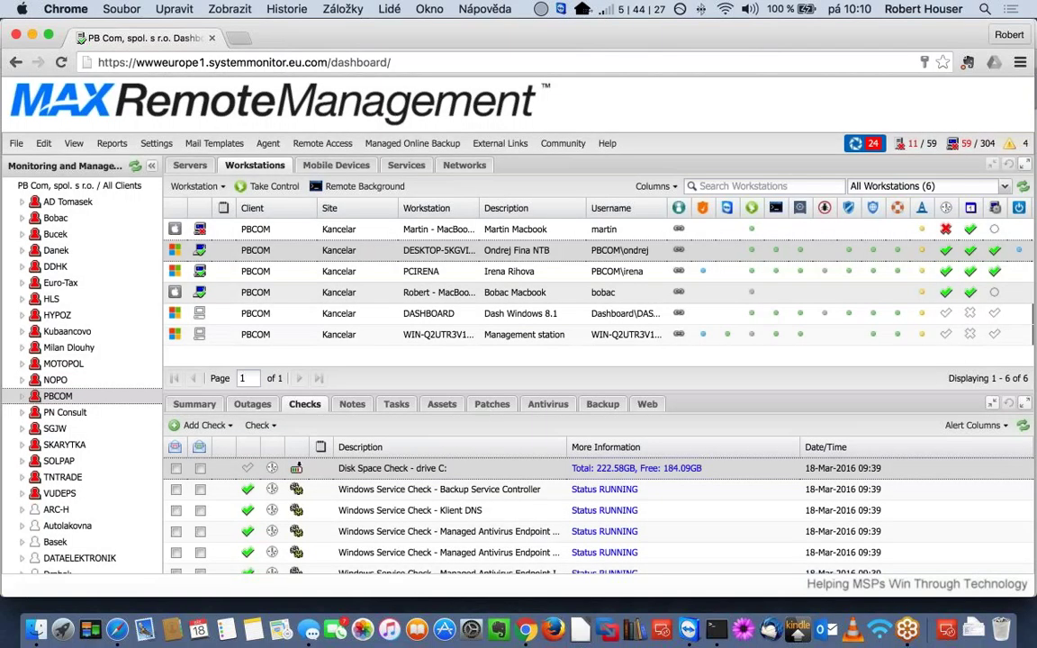
- Run all checks again on DESKTOP-5KGVI0K and acknowledge the re-run notice
{"action": "mouse_move", "coordinate": [246, 471]}
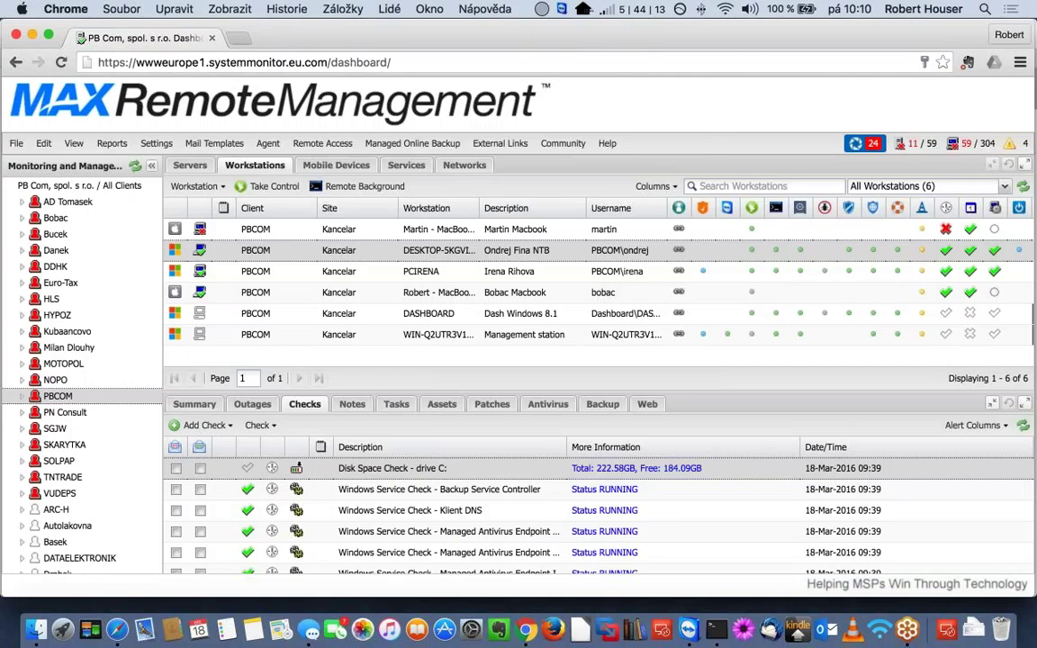
{"action": "right_click", "coordinate": [431, 253]}
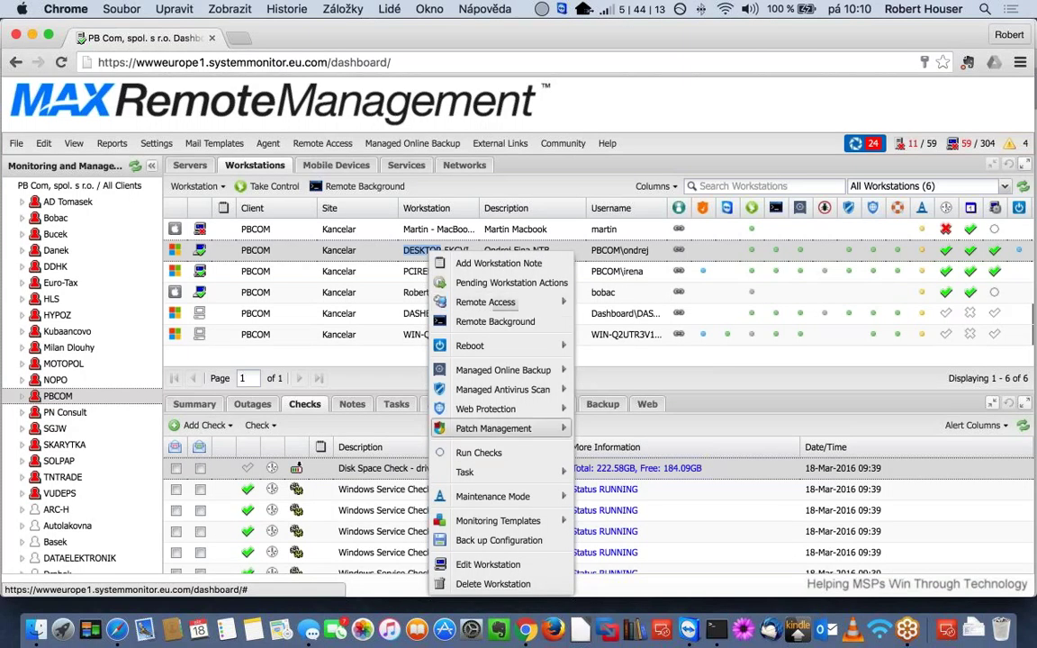
{"action": "left_click", "coordinate": [423, 452]}
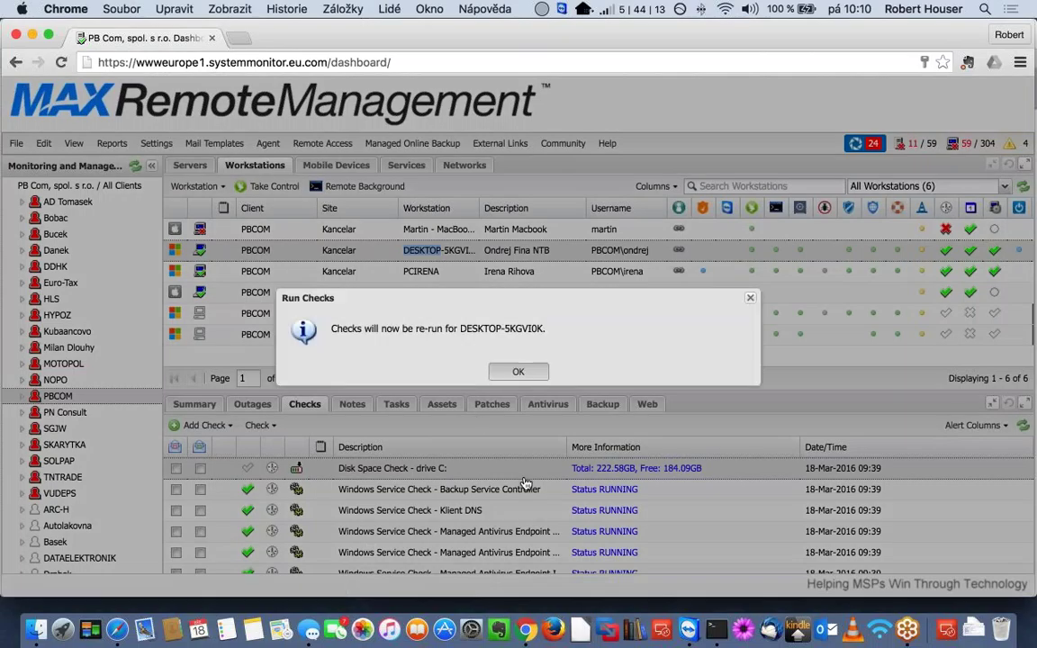
{"action": "left_click", "coordinate": [519, 372]}
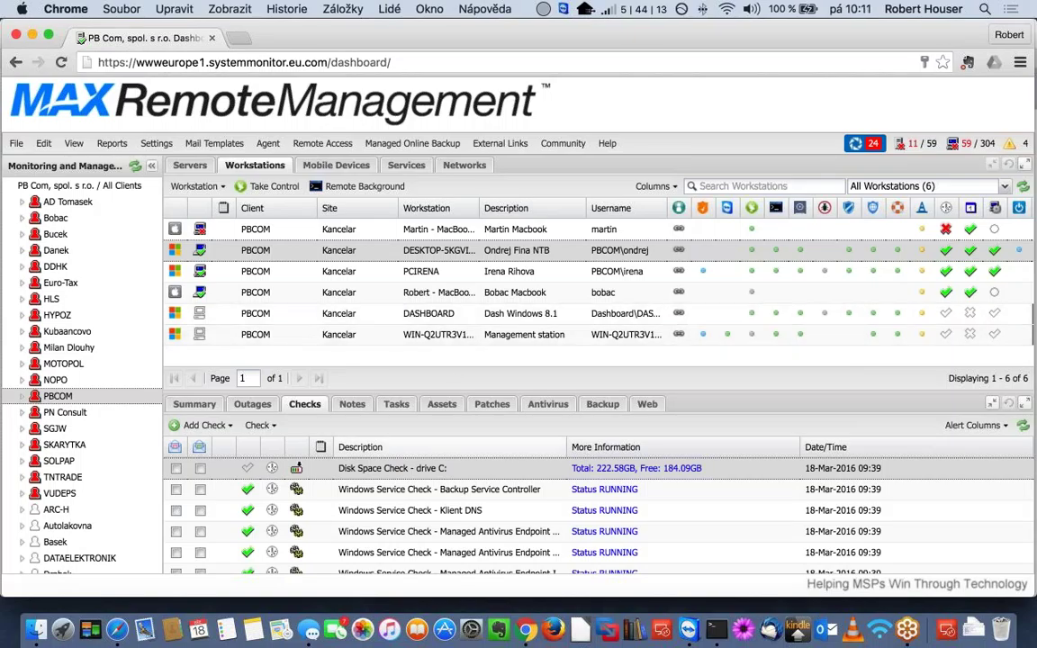
- Run all checks on DESKTOP-5KGVI0K from its context menu and confirm the Run Checks dialog
{"action": "right_click", "coordinate": [449, 252]}
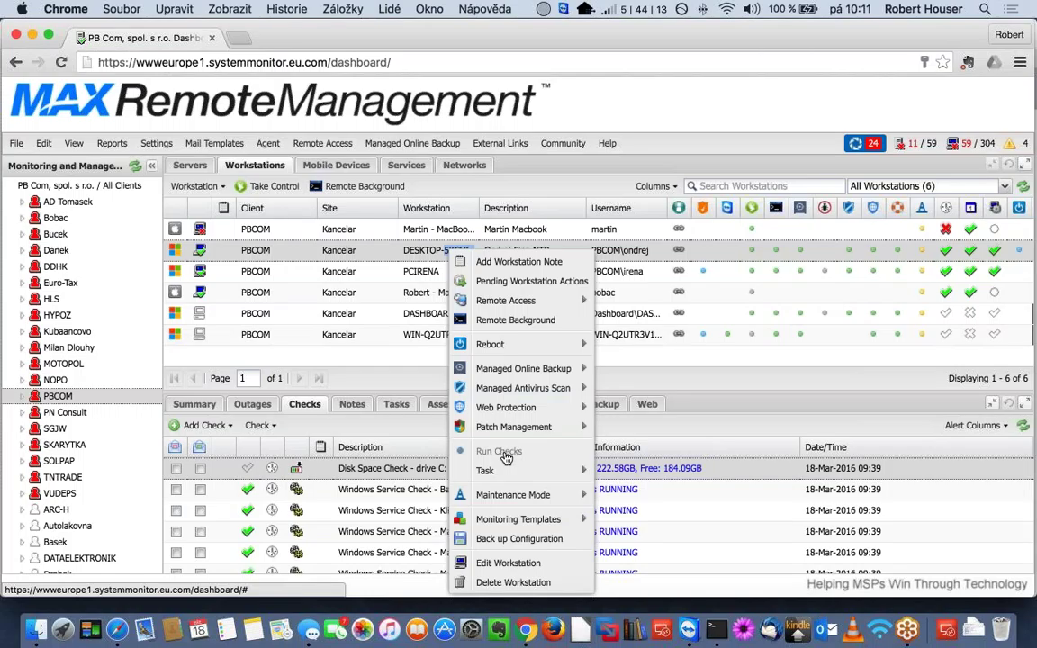
{"action": "key", "text": "Escape"}
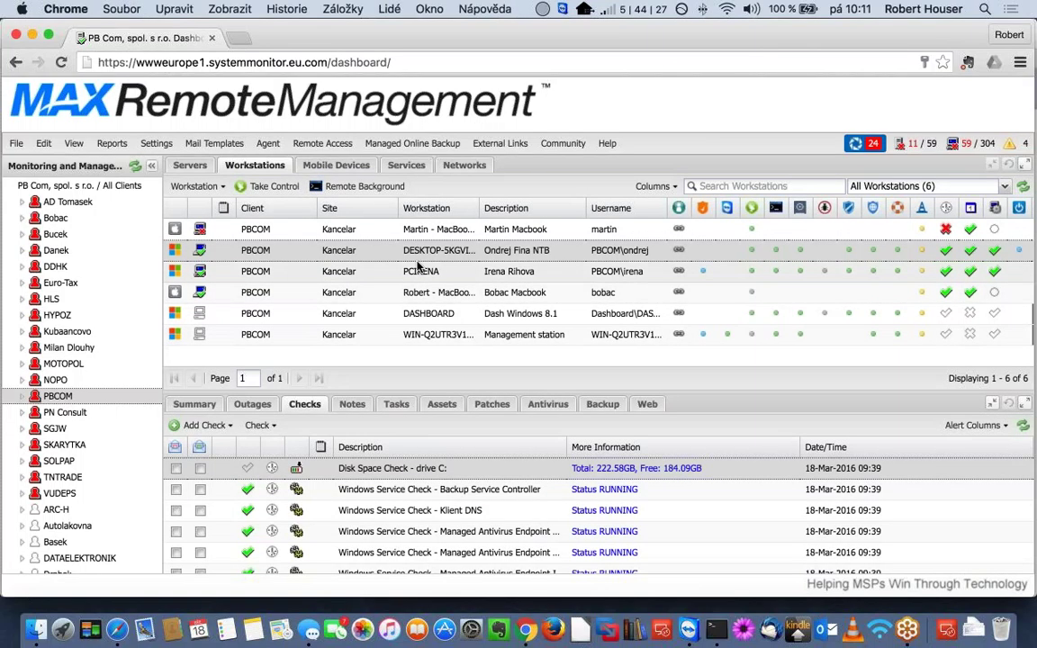
{"action": "right_click", "coordinate": [421, 251]}
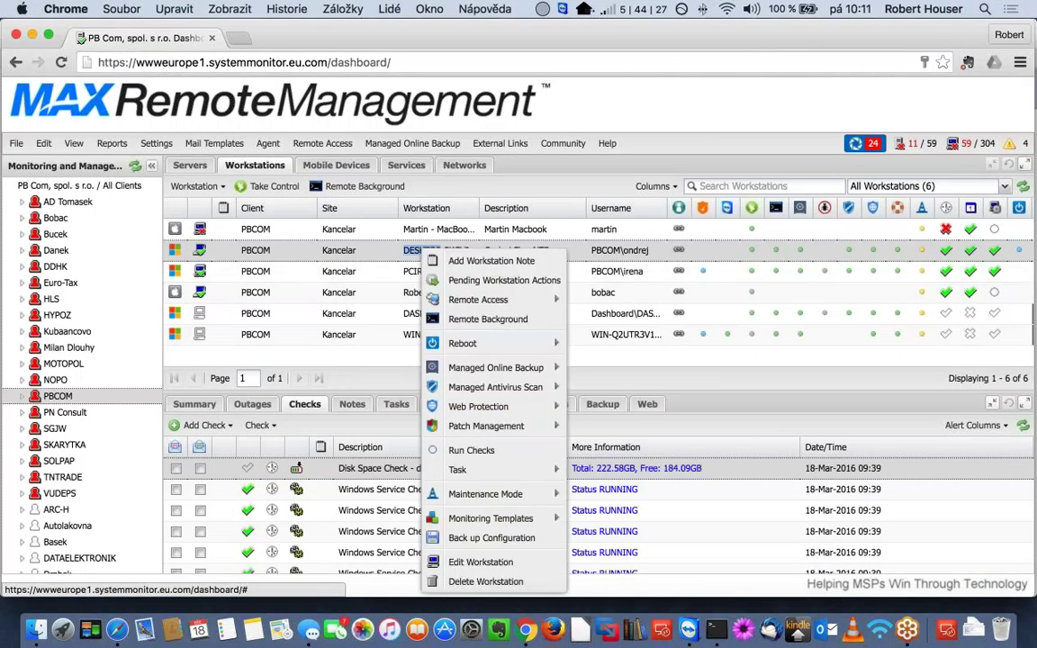
{"action": "key", "text": "Escape"}
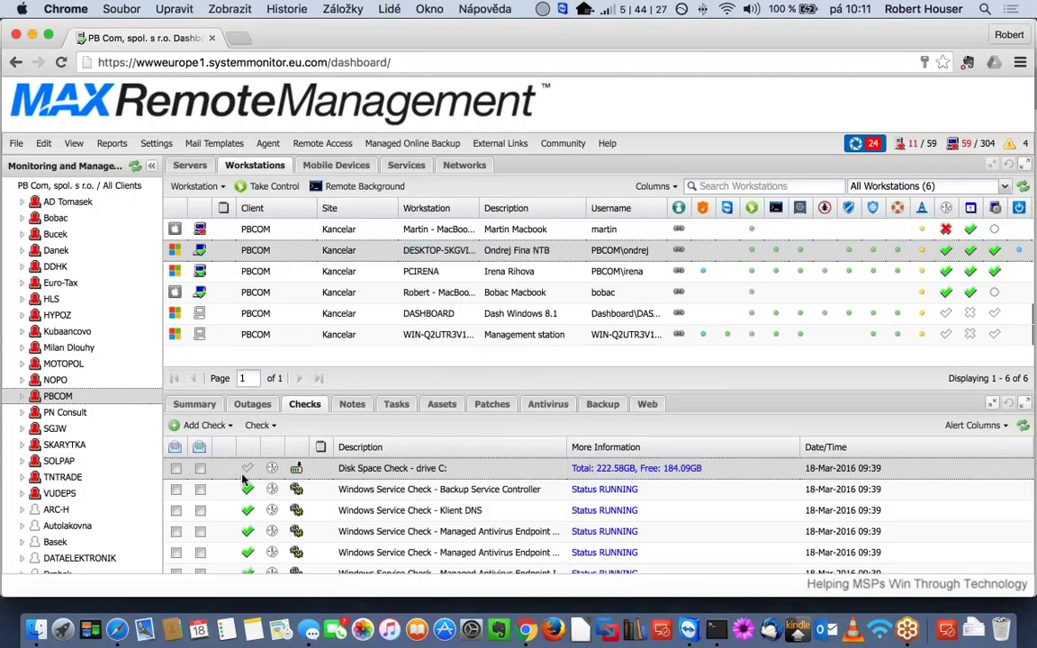
{"action": "right_click", "coordinate": [436, 253]}
{"action": "left_click", "coordinate": [486, 453]}
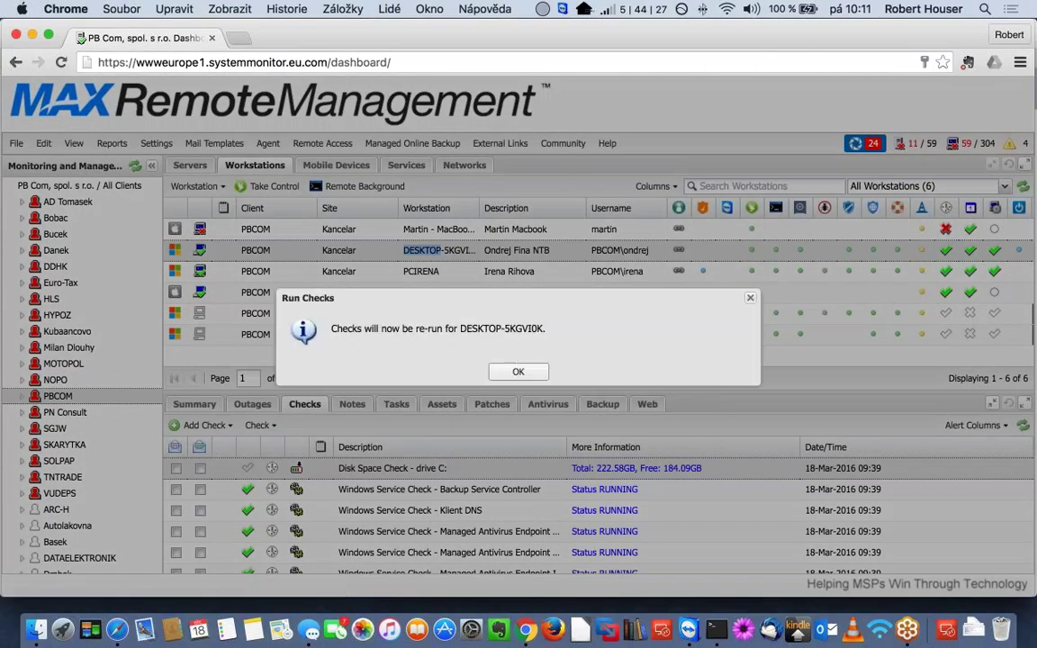
{"action": "left_click", "coordinate": [518, 371]}
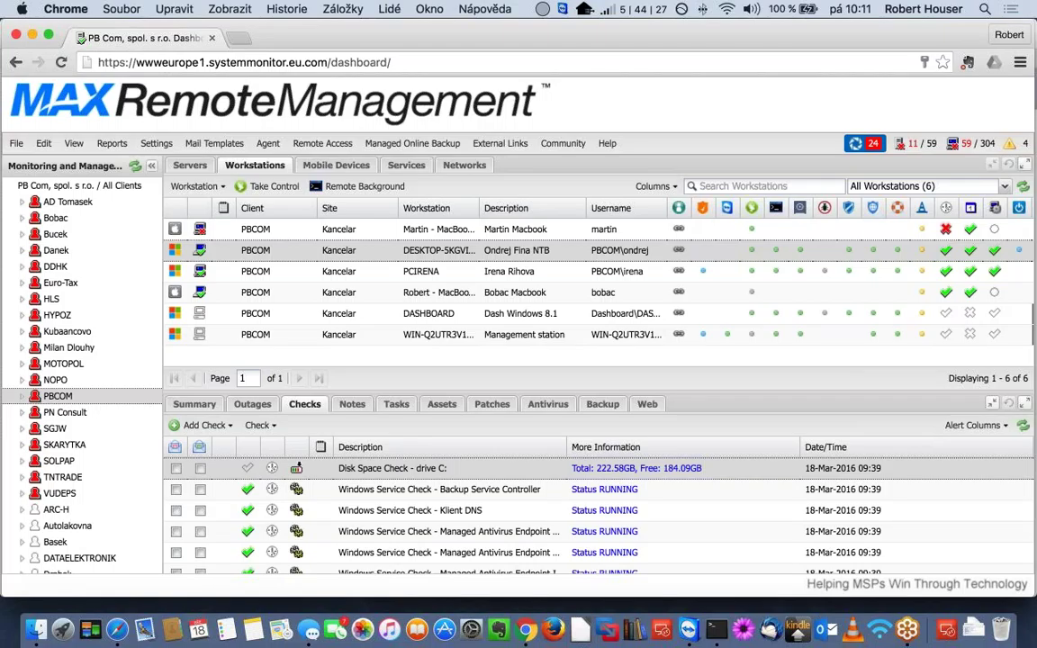
{"action": "right_click", "coordinate": [420, 254]}
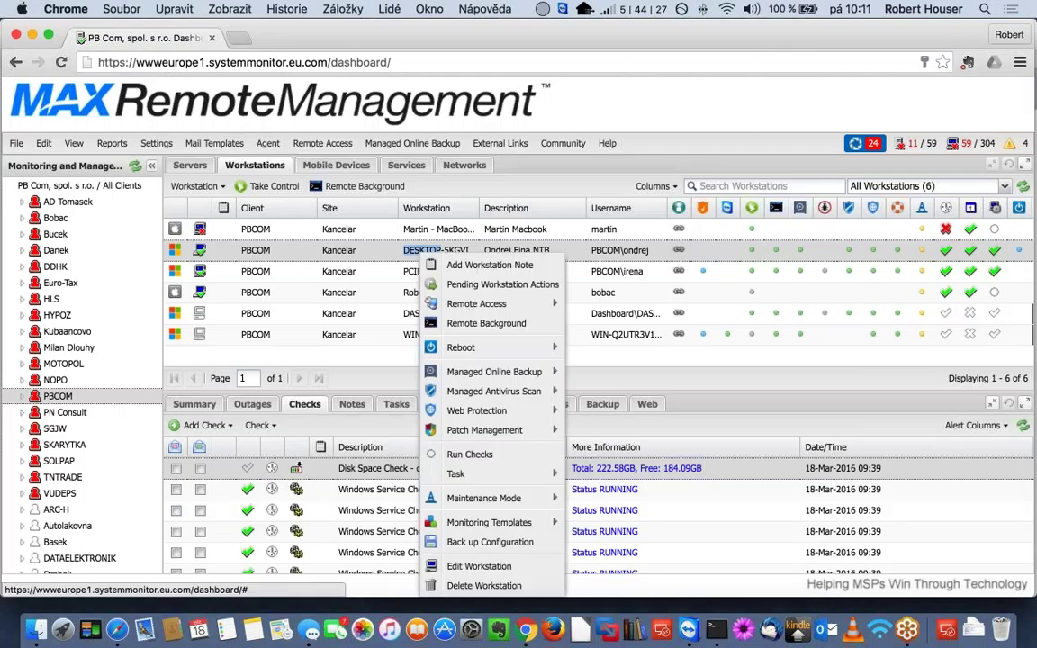
{"action": "key", "text": "Escape"}
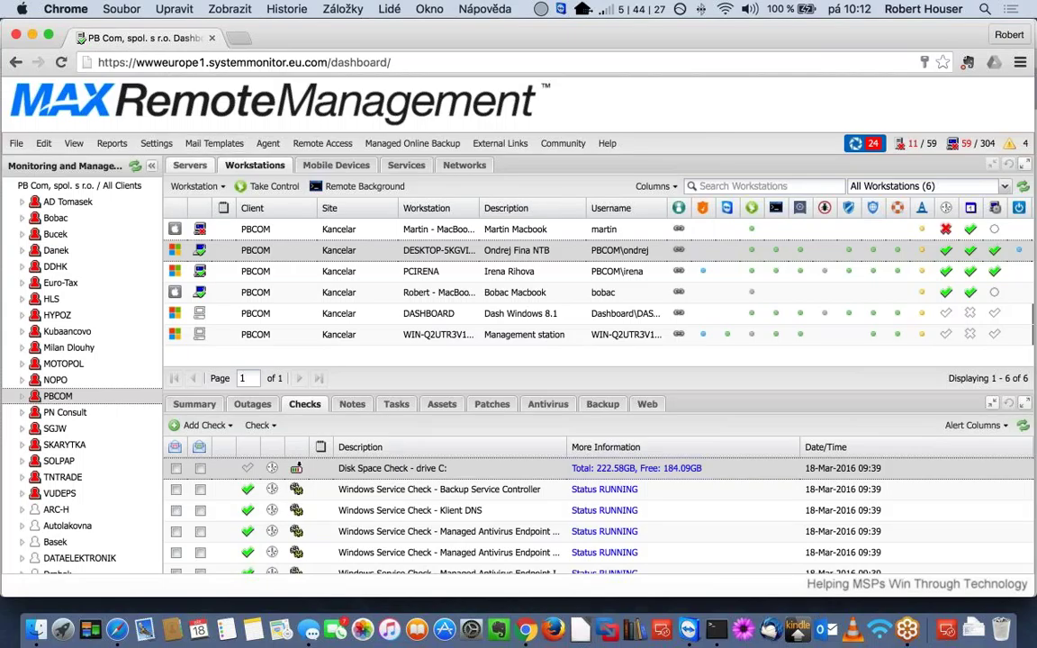
- Re-run checks on the VMHOST04 server from the Servers list, then go back to Workstations
{"action": "left_click", "coordinate": [190, 164]}
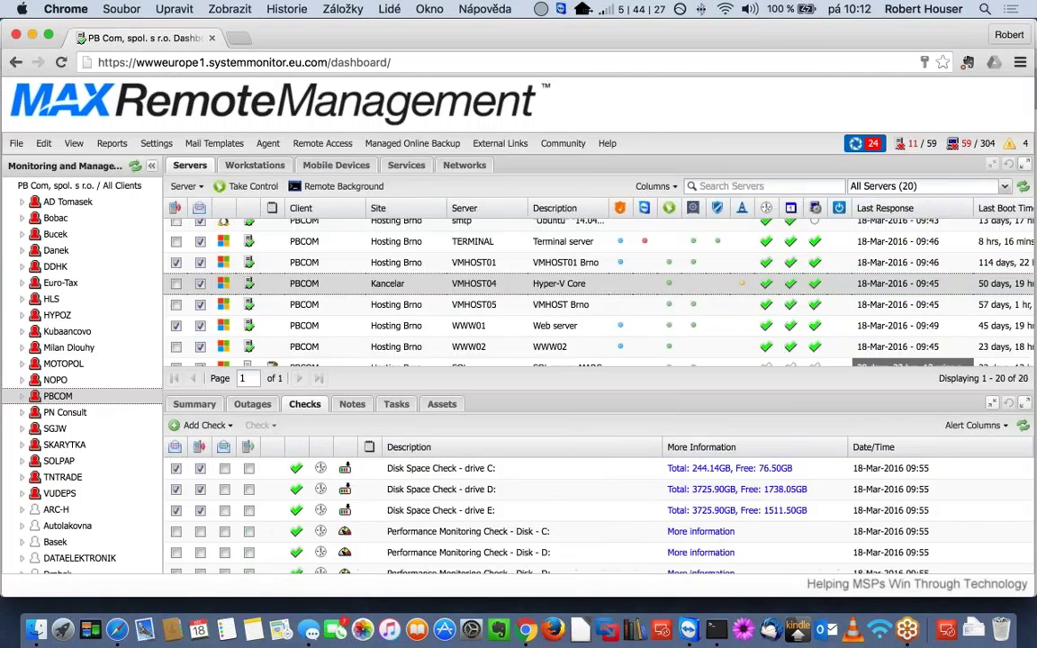
{"action": "right_click", "coordinate": [454, 285]}
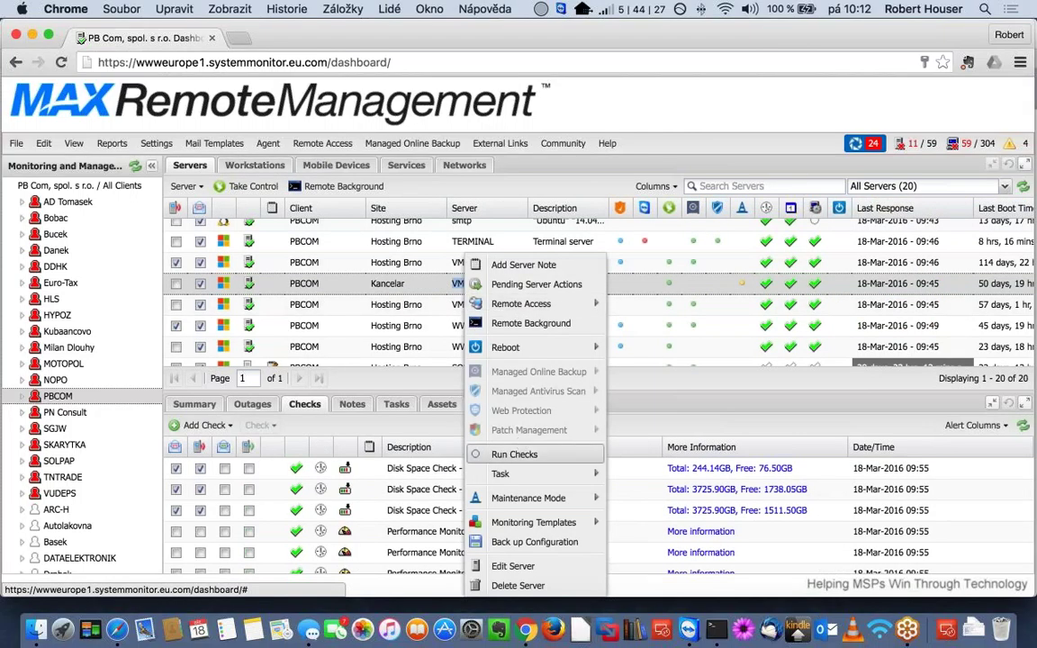
{"action": "left_click", "coordinate": [514, 453]}
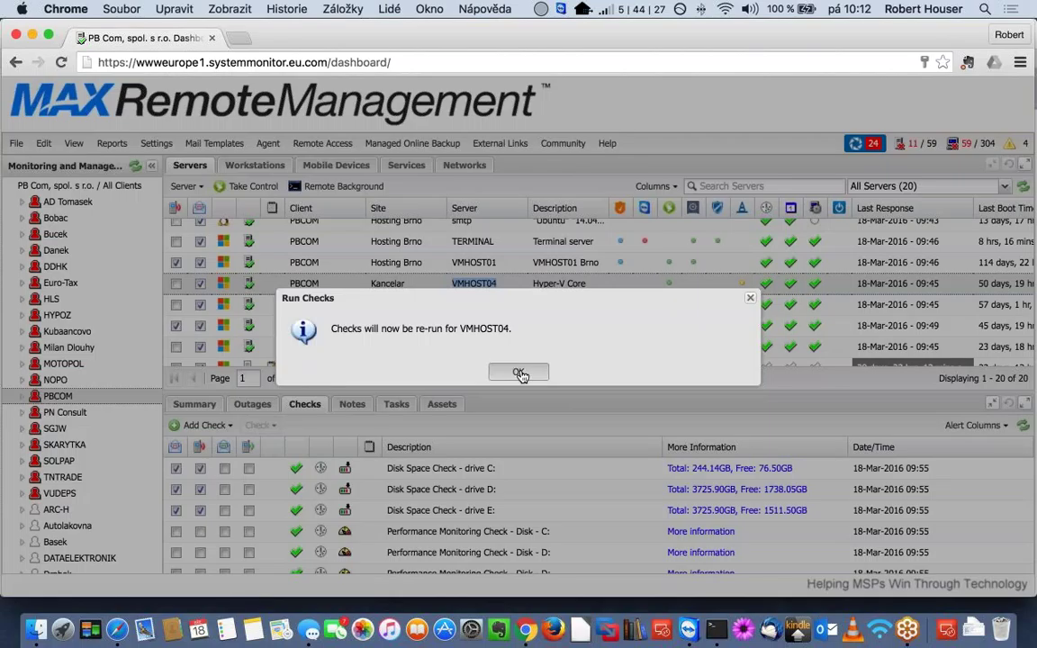
{"action": "left_click", "coordinate": [519, 372]}
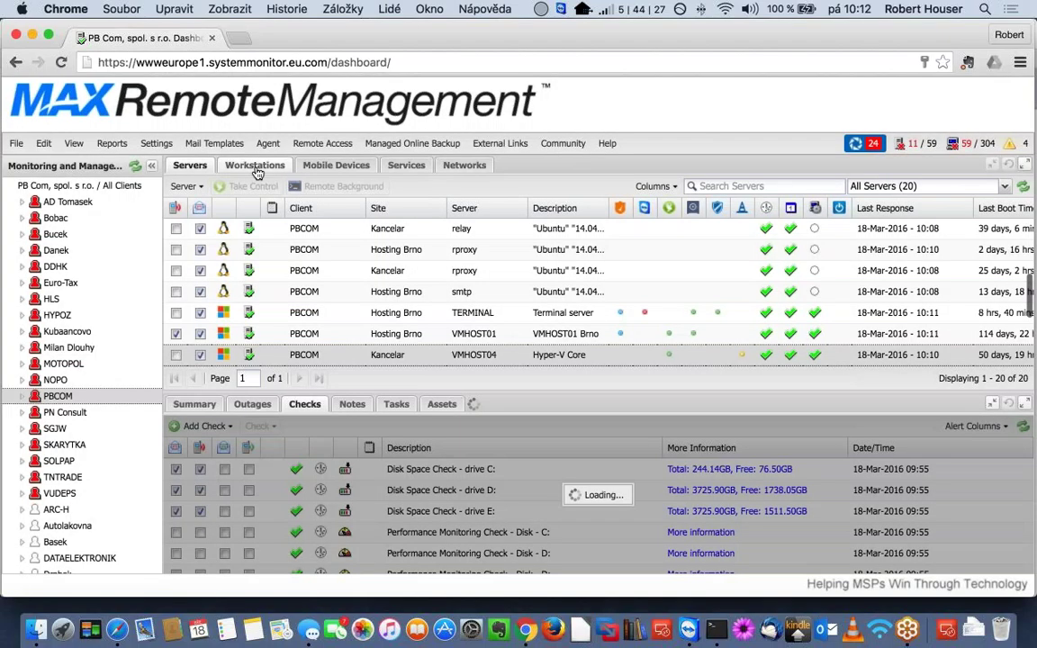
{"action": "left_click", "coordinate": [255, 167]}
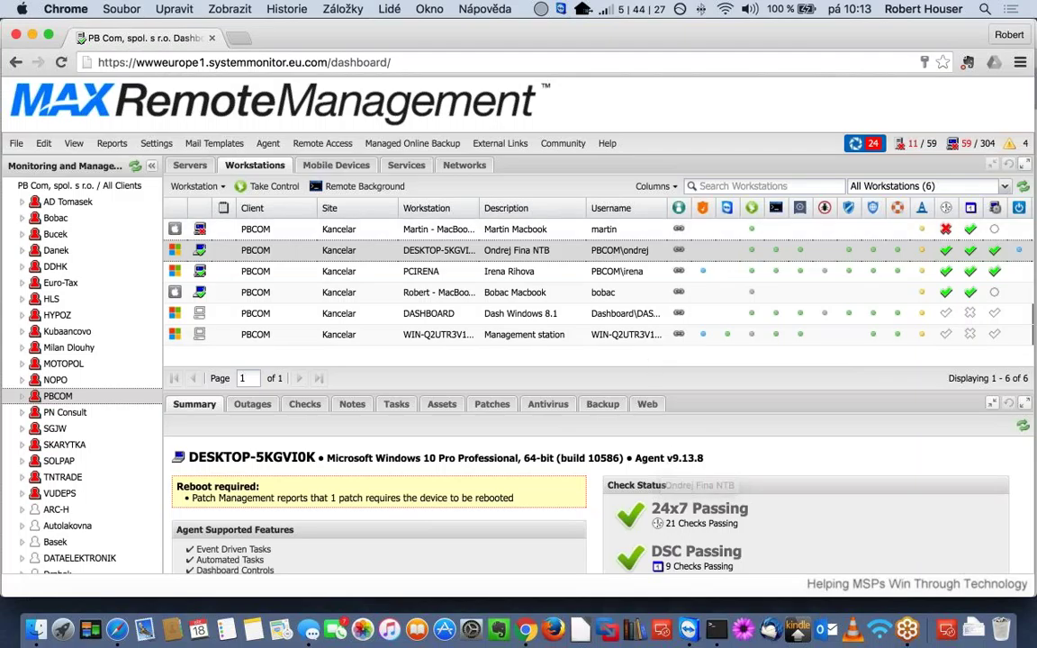
- View PCIRENA's summary, reselect DESKTOP-5KGVI0K, and open the Settings menu
{"action": "left_click", "coordinate": [495, 270]}
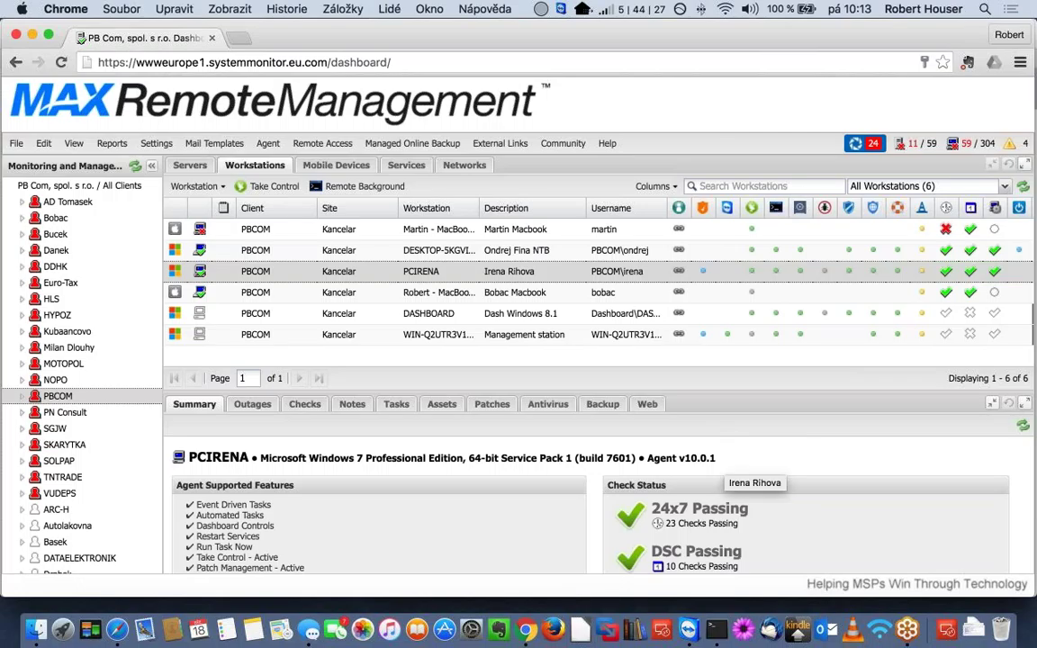
{"action": "key", "text": "Up"}
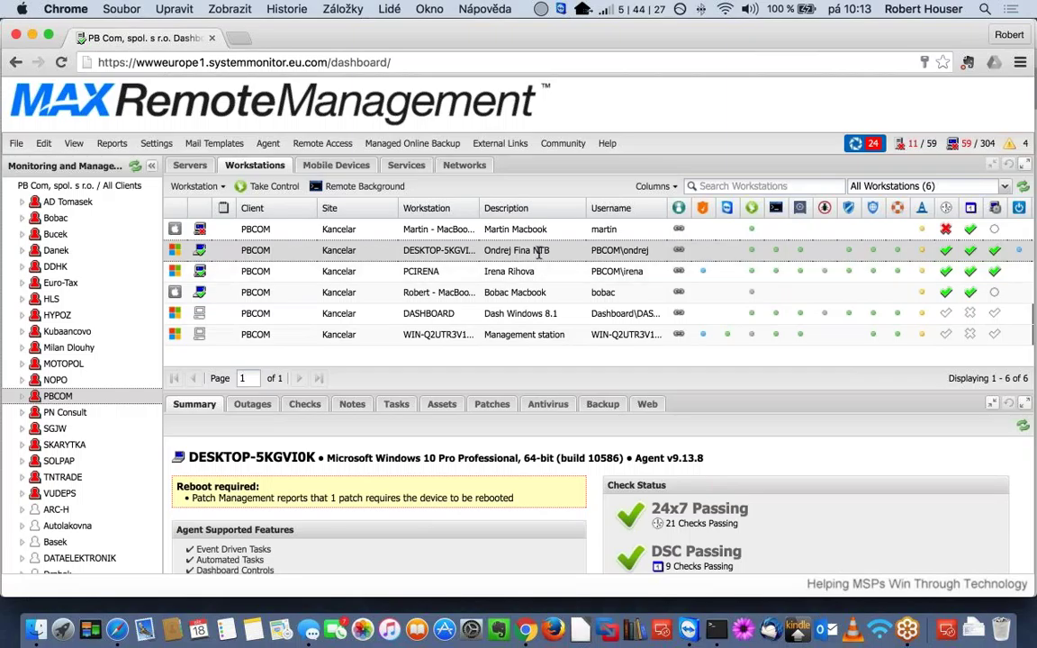
{"action": "left_click", "coordinate": [155, 143]}
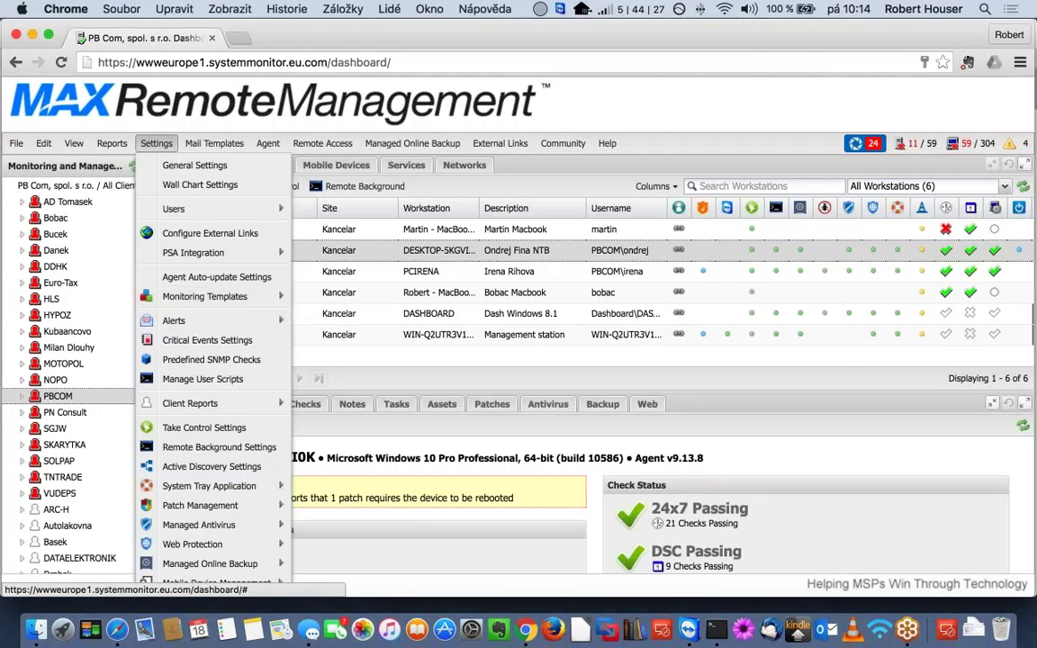
{"action": "left_click", "coordinate": [180, 276]}
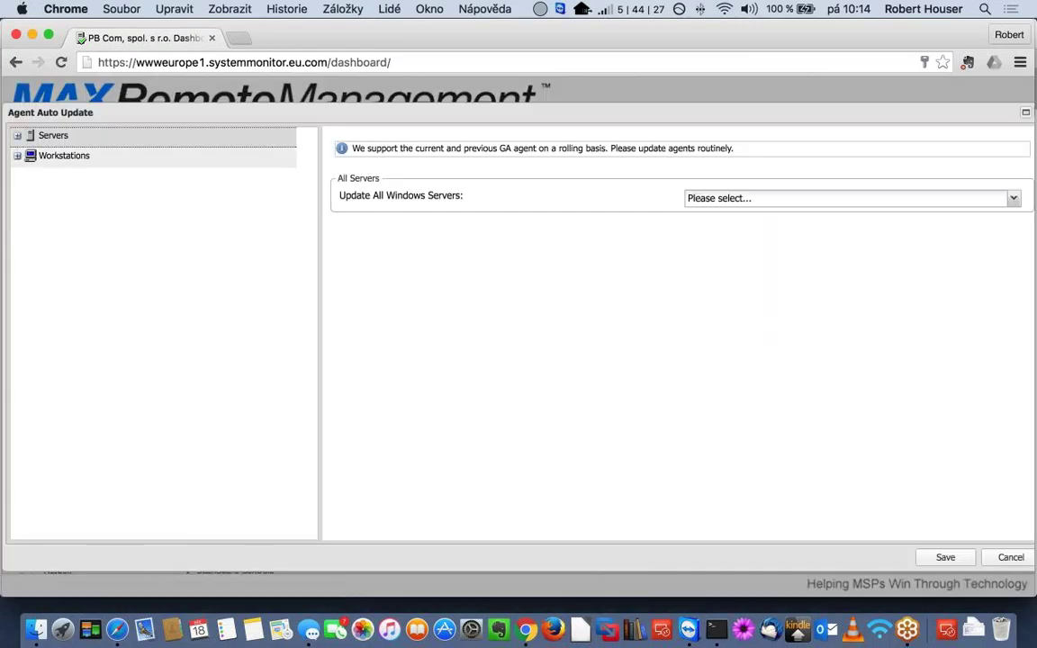
{"action": "left_click", "coordinate": [58, 156]}
{"action": "left_click", "coordinate": [17, 156]}
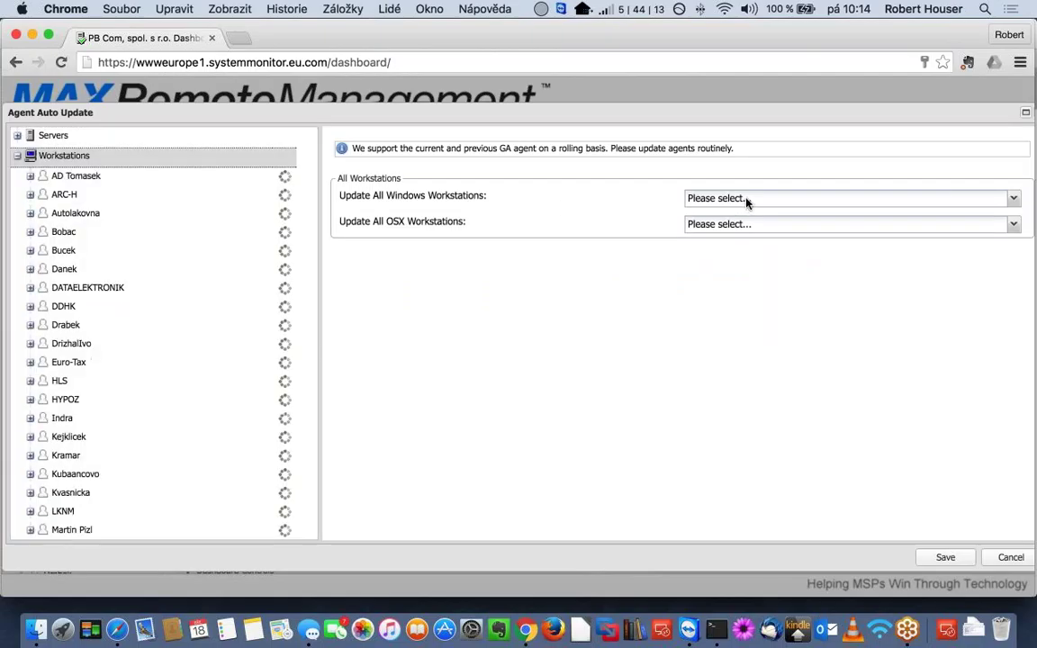
{"action": "left_click", "coordinate": [746, 199]}
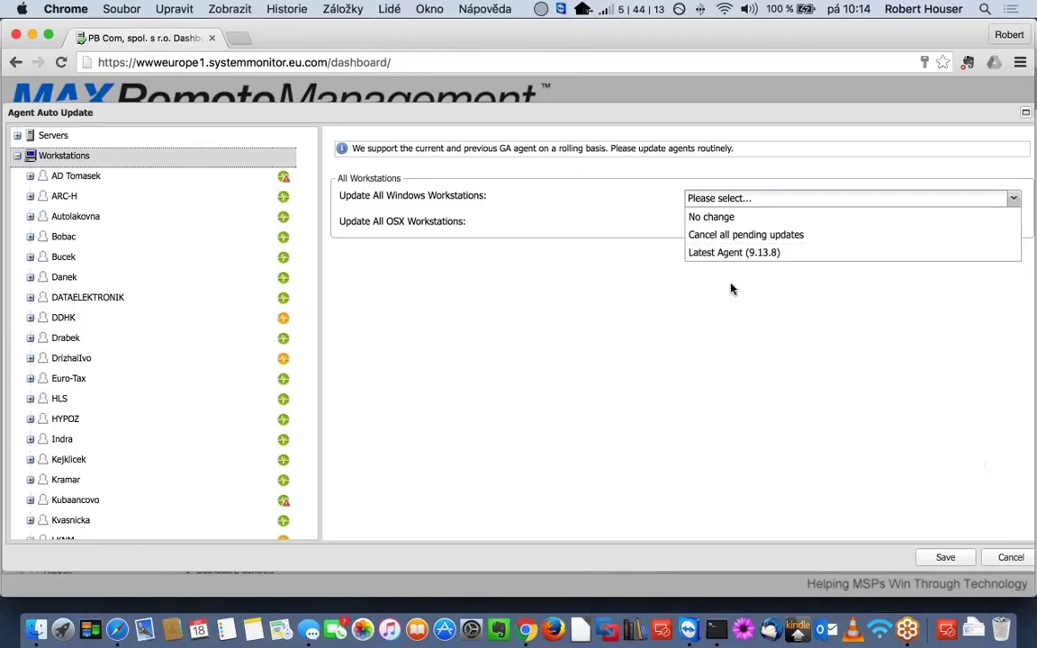
{"action": "left_click", "coordinate": [1011, 558]}
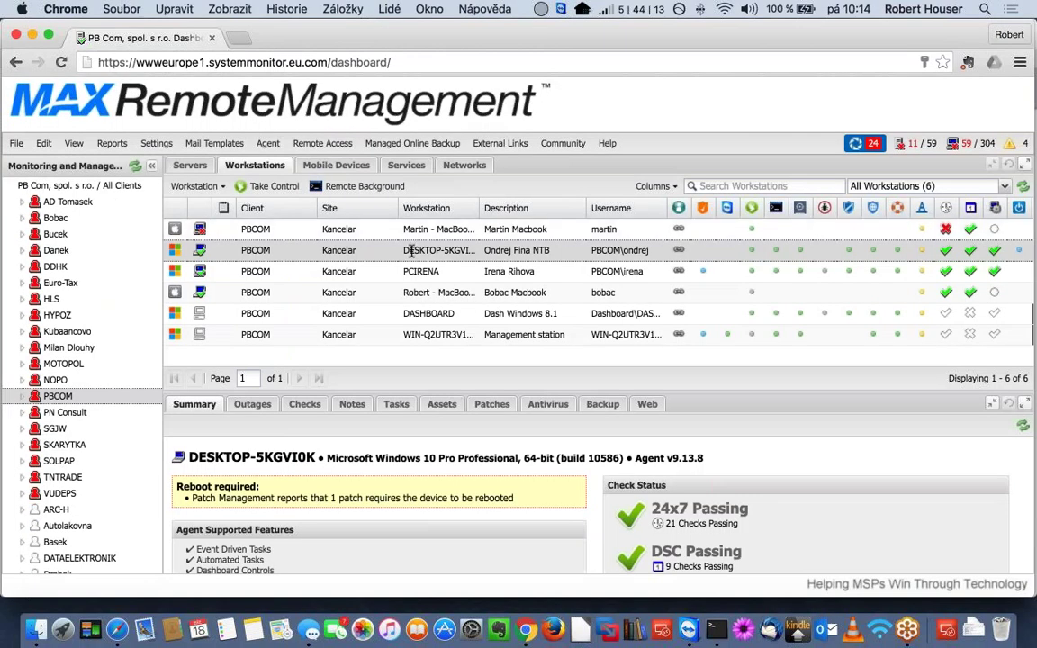
- Change DESKTOP-5KGVI0K's Update Agent setting to Agent v10.0.1 RC and save the workstation
{"action": "right_click", "coordinate": [412, 252]}
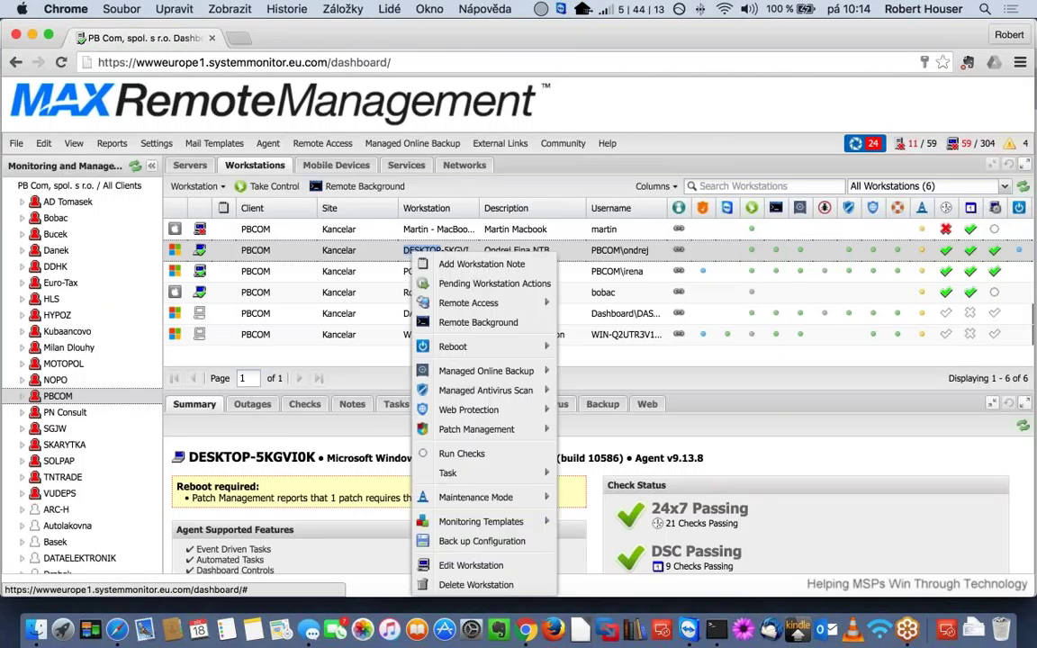
{"action": "left_click", "coordinate": [471, 565]}
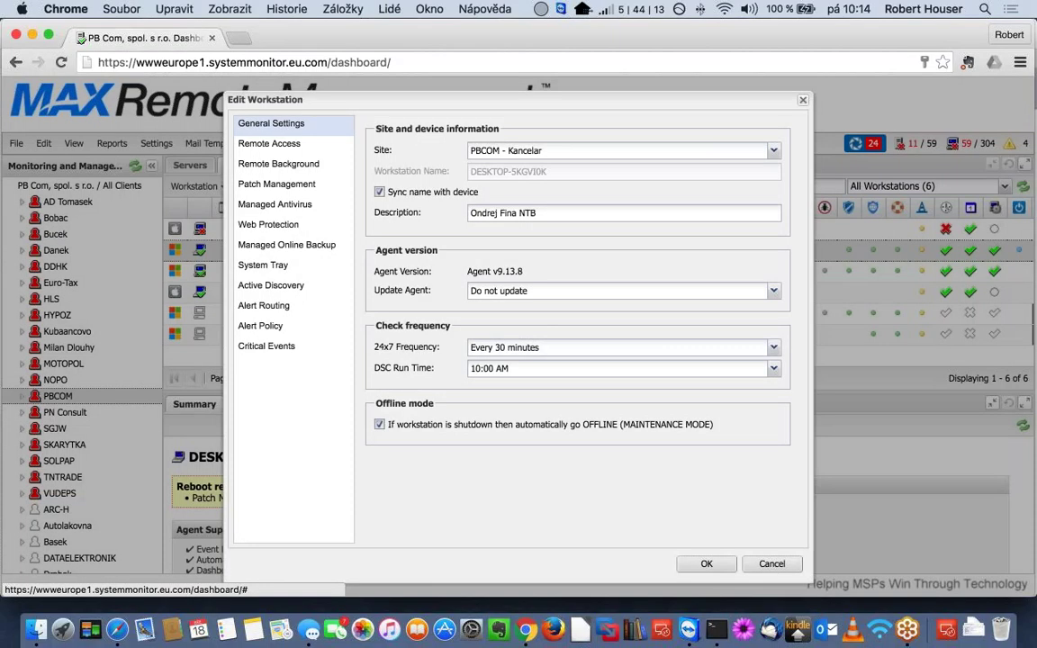
{"action": "left_click", "coordinate": [531, 293]}
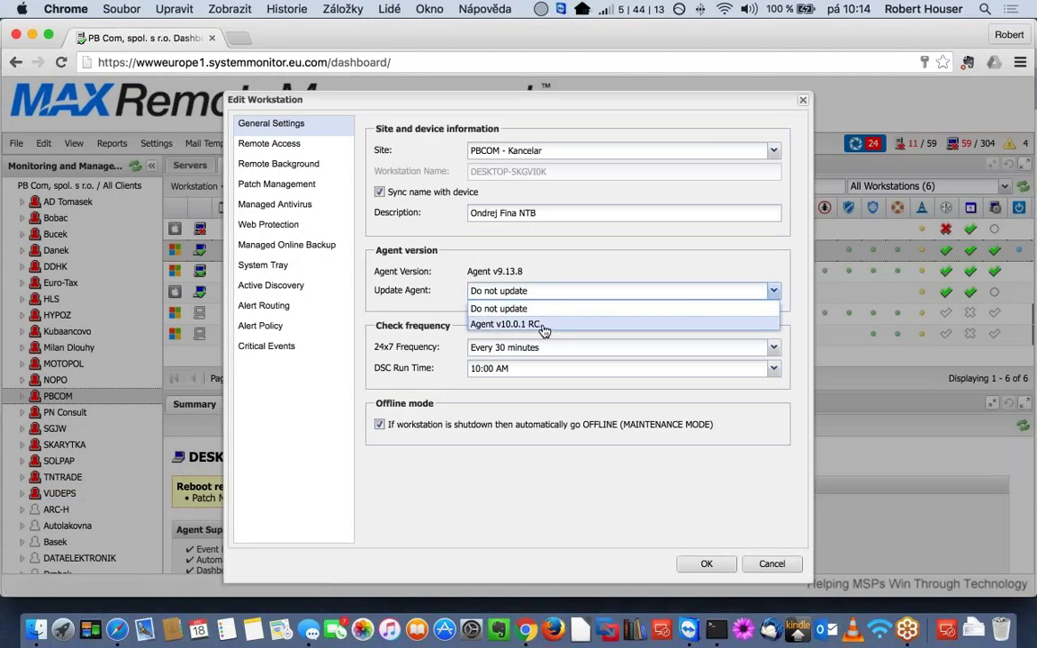
{"action": "left_click", "coordinate": [544, 326]}
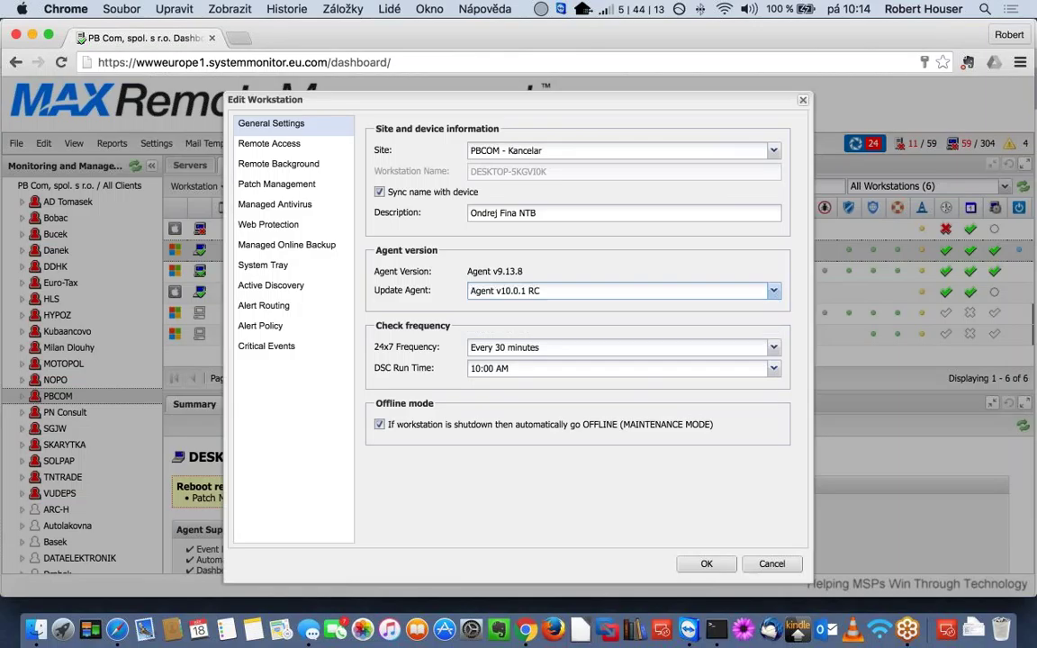
{"action": "left_click", "coordinate": [707, 563]}
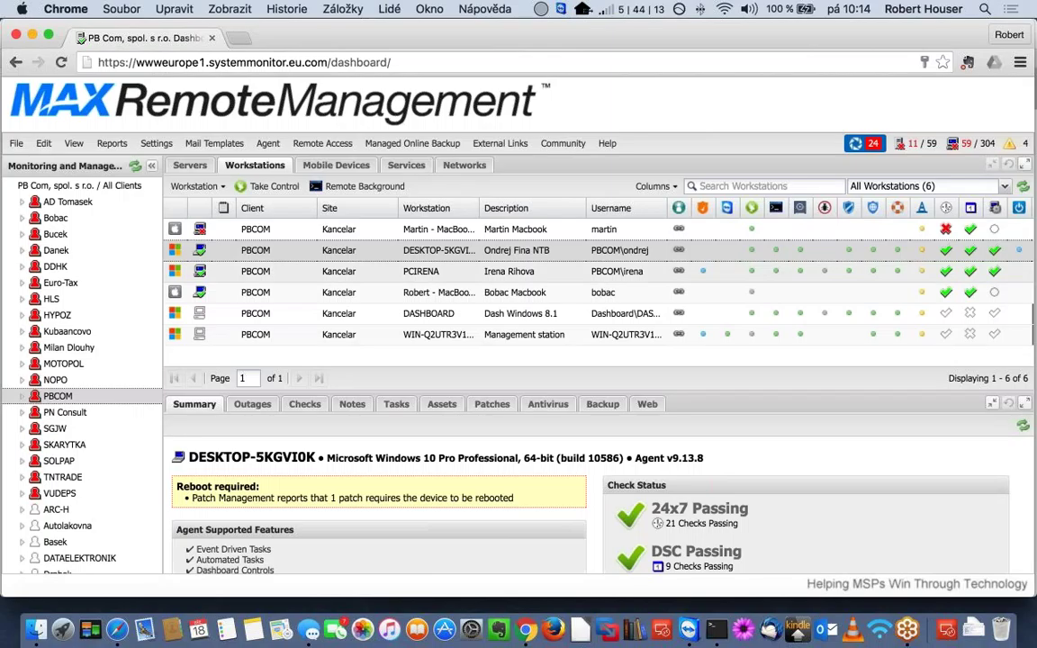
- Re-run DESKTOP-5KGVI0K's checks, view its Checks list, then select PCIRENA to see its checks
{"action": "right_click", "coordinate": [446, 251]}
{"action": "left_click", "coordinate": [496, 450]}
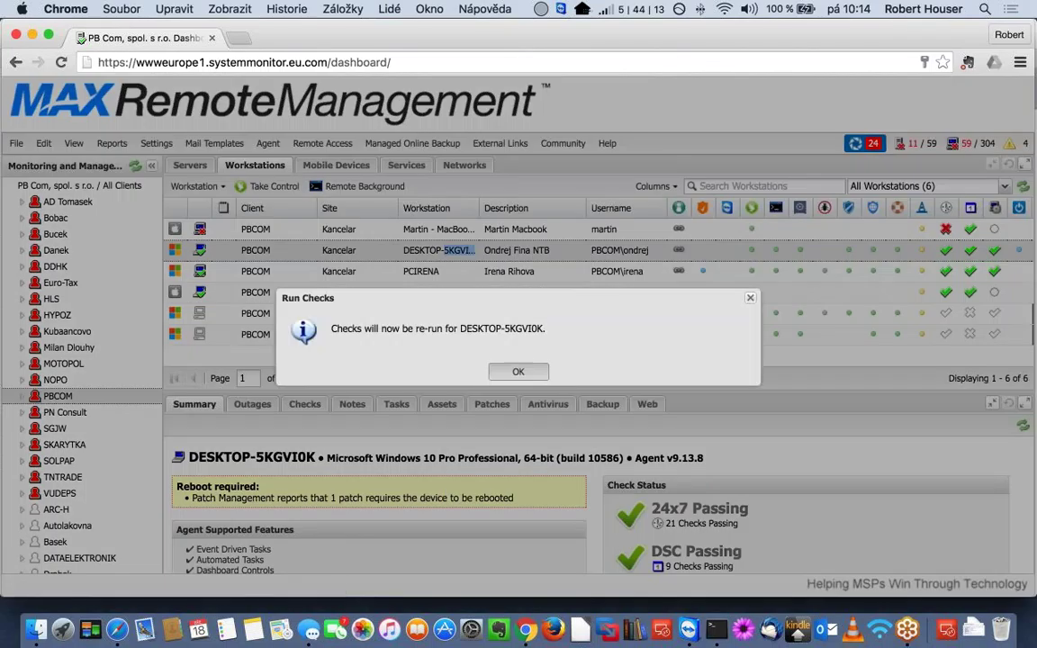
{"action": "key", "text": "Return"}
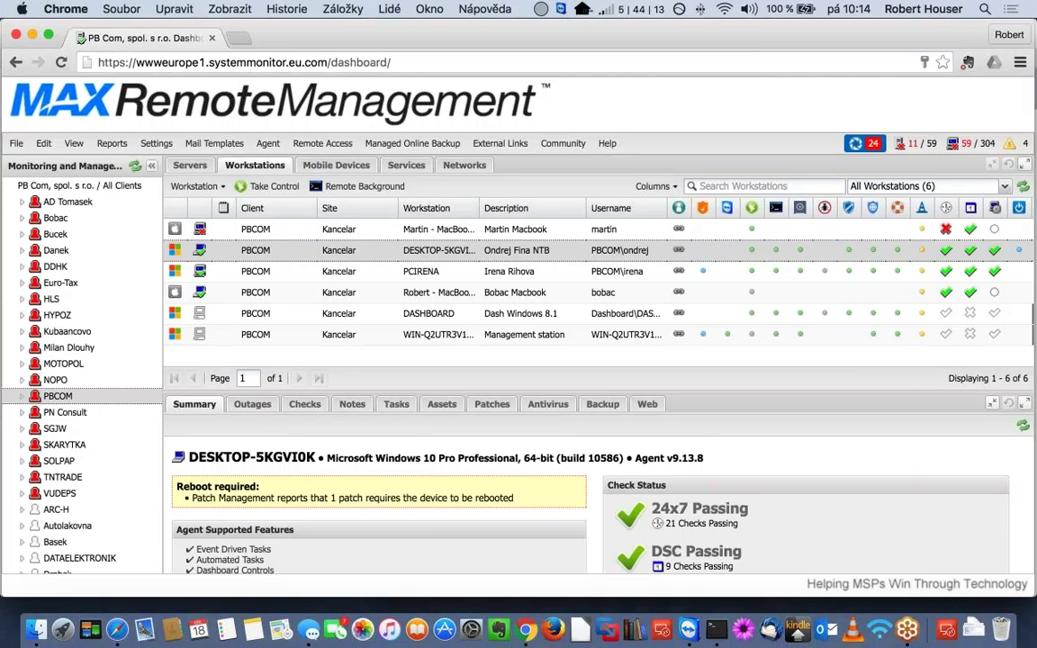
{"action": "left_click", "coordinate": [304, 404]}
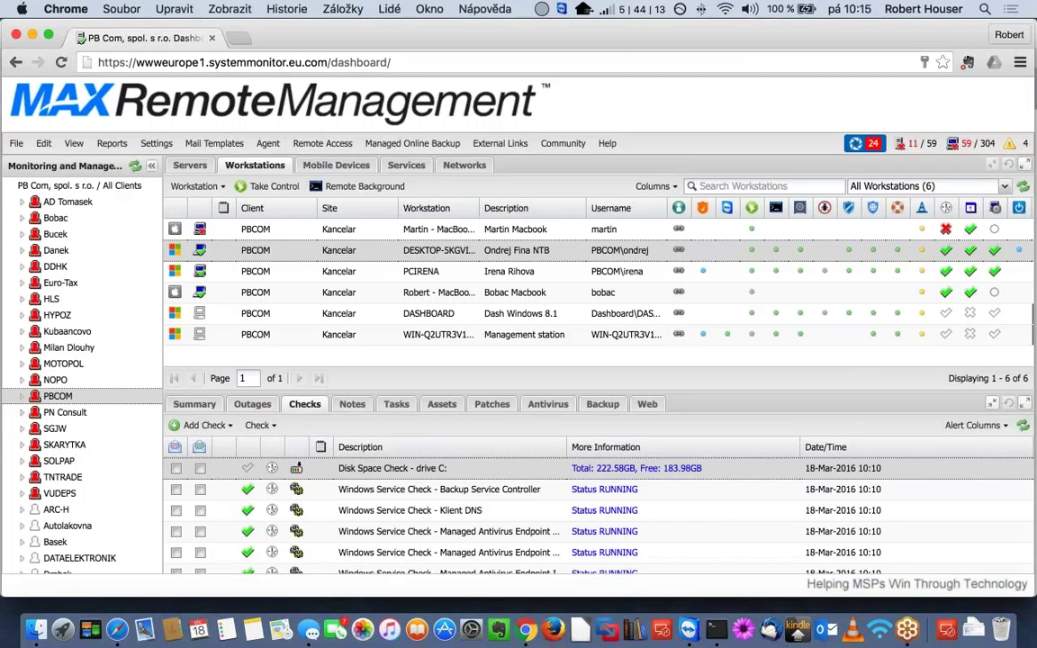
{"action": "left_click", "coordinate": [453, 274]}
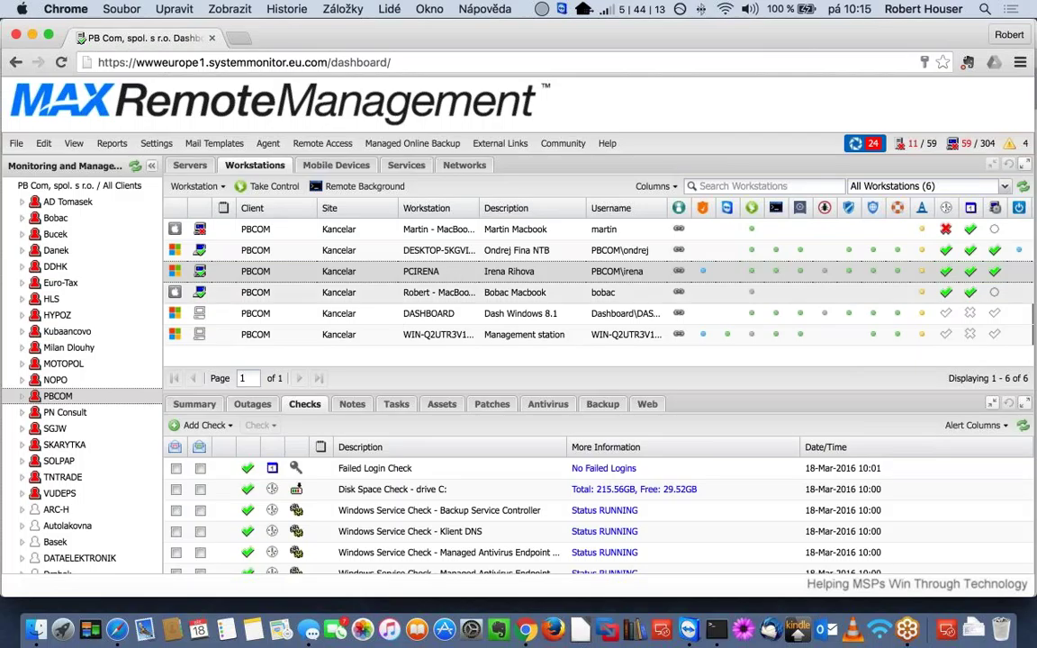
- Create a 24x7 Disk Space Check for drive D:\ with a 10 GBytes threshold
{"action": "left_click", "coordinate": [204, 424]}
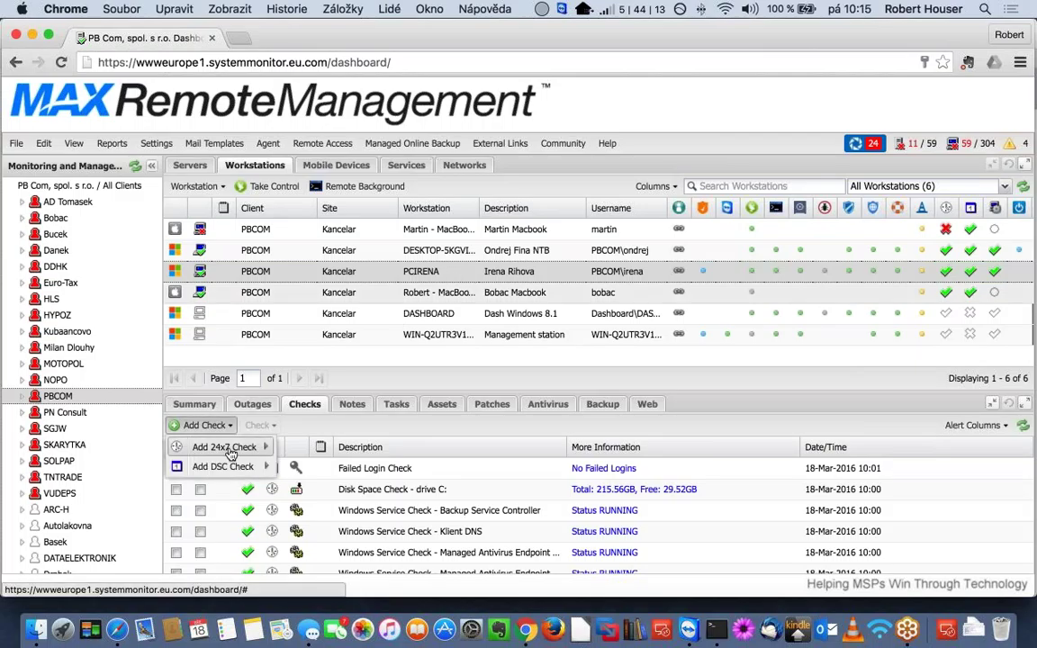
{"action": "mouse_move", "coordinate": [236, 447]}
{"action": "left_click", "coordinate": [333, 449]}
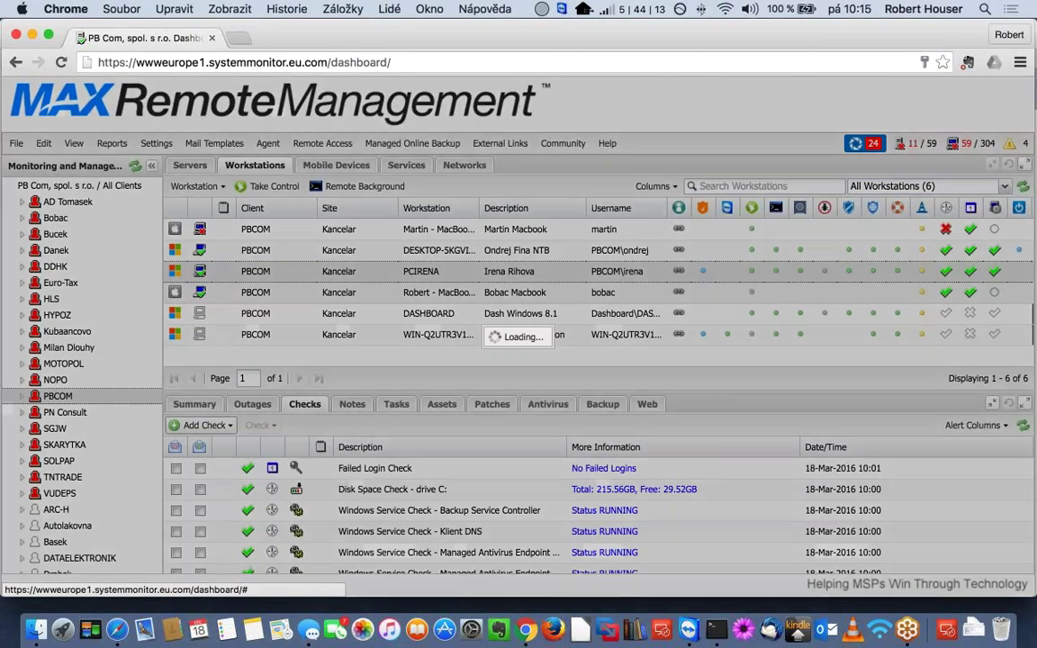
{"action": "left_click", "coordinate": [528, 317]}
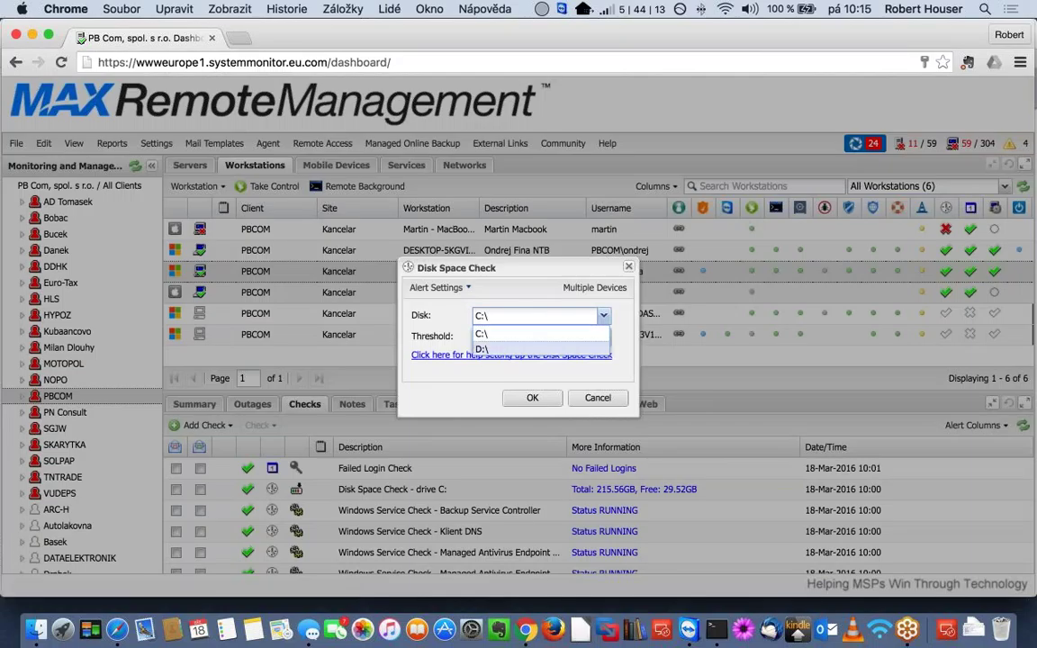
{"action": "left_click", "coordinate": [513, 349]}
{"action": "key", "text": "Tab"}
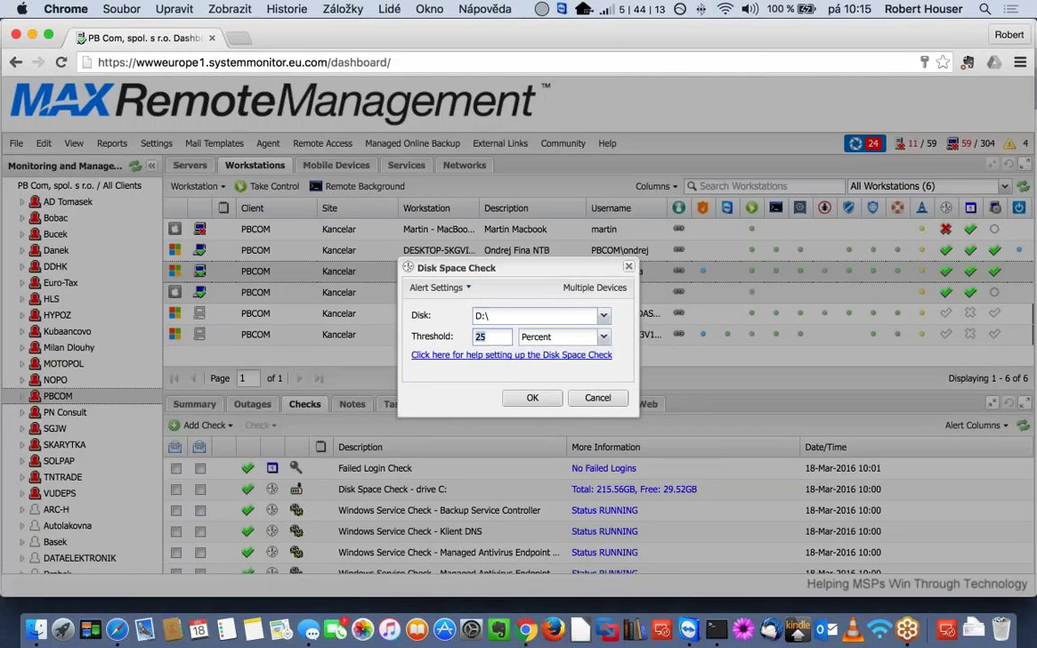
{"action": "type", "text": "10"}
{"action": "left_click", "coordinate": [603, 337]}
{"action": "key", "text": "Up"}
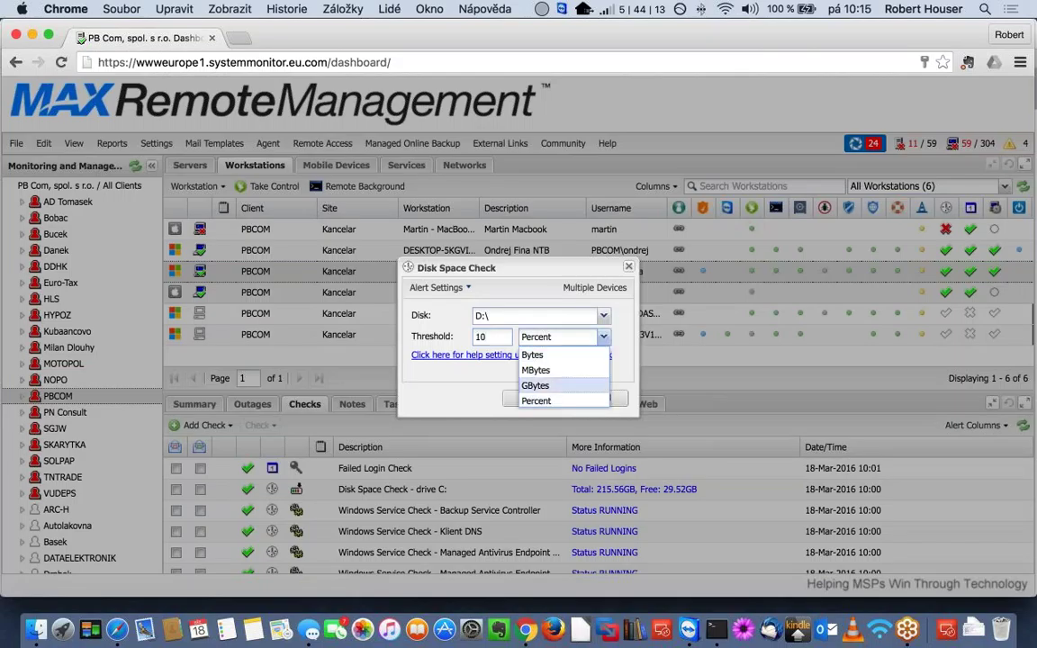
{"action": "key", "text": "Return"}
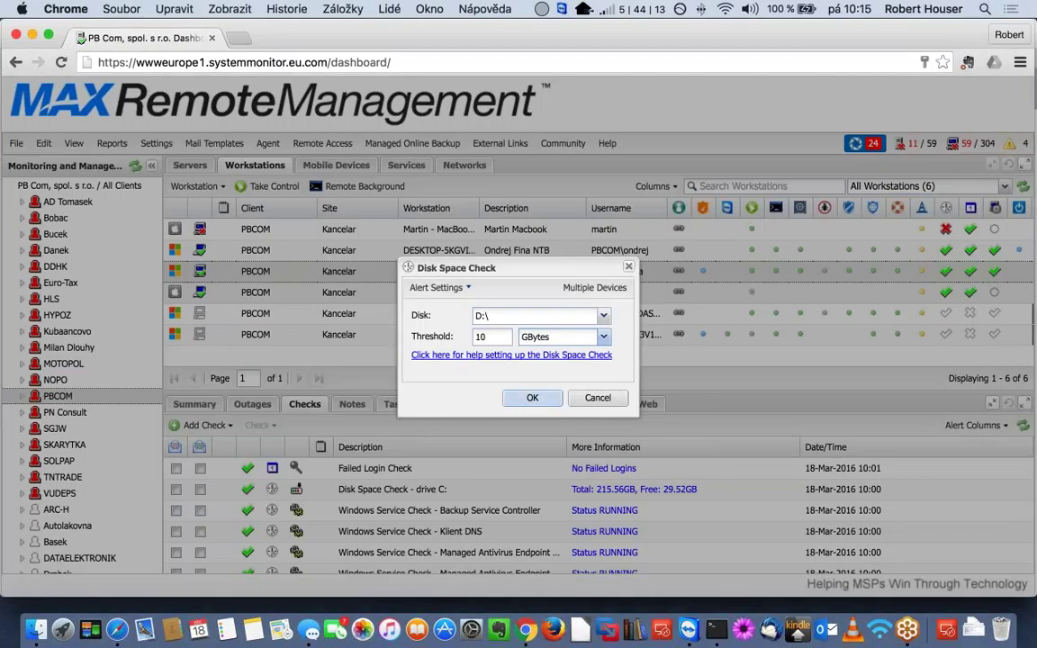
{"action": "left_click", "coordinate": [532, 398]}
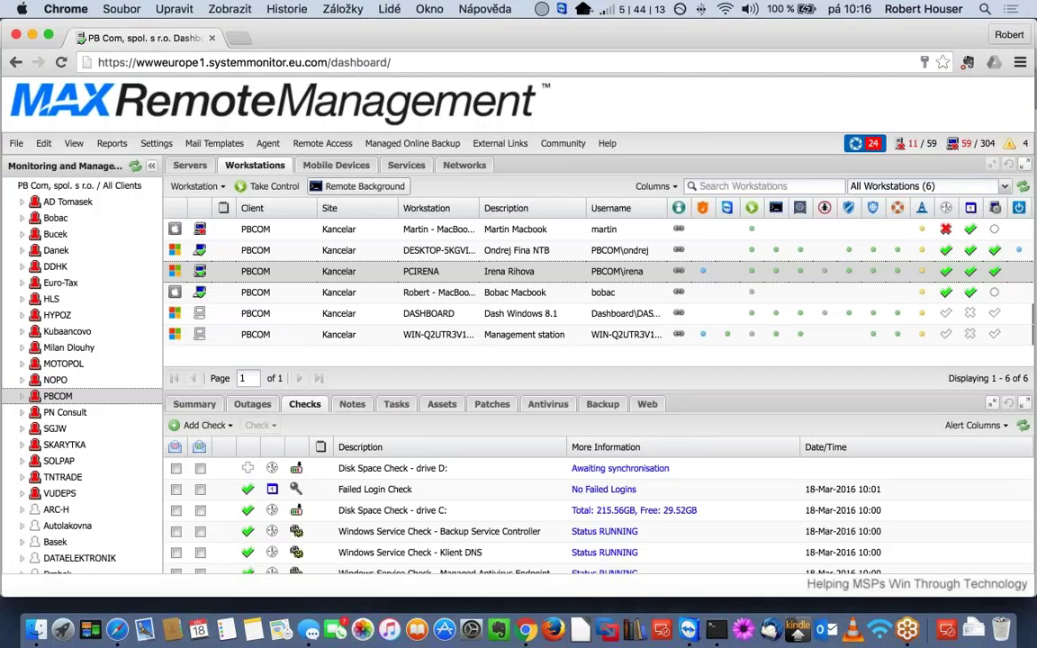
{"action": "left_click", "coordinate": [187, 167]}
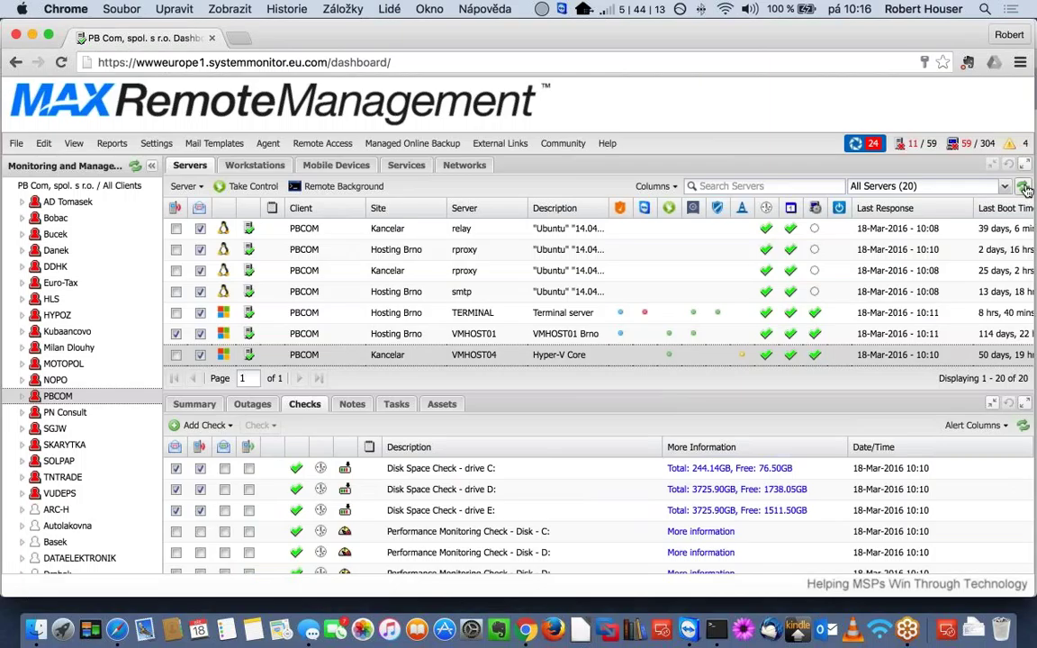
{"action": "left_click", "coordinate": [1024, 187]}
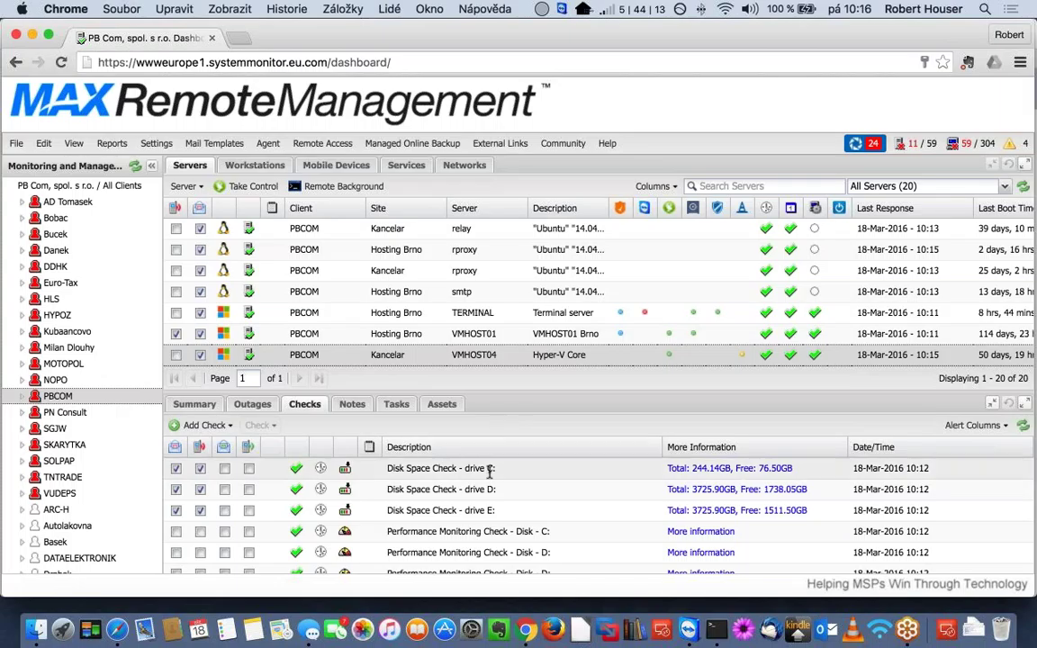
{"action": "scroll", "coordinate": [482, 513], "scroll_direction": "down", "scroll_amount": 10}
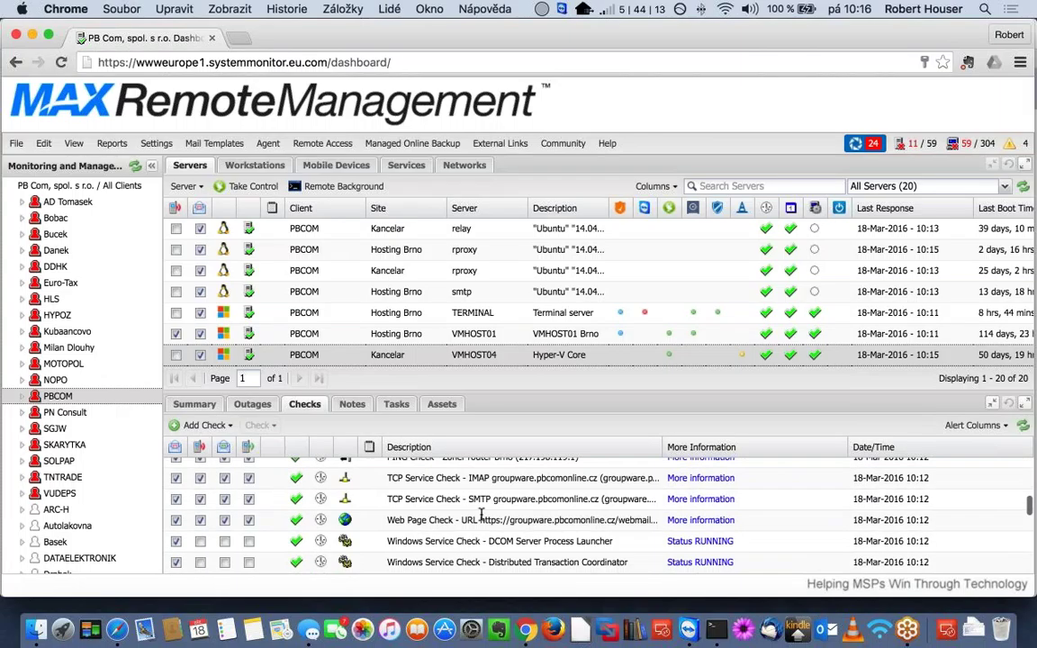
{"action": "scroll", "coordinate": [482, 513], "scroll_direction": "down", "scroll_amount": 10}
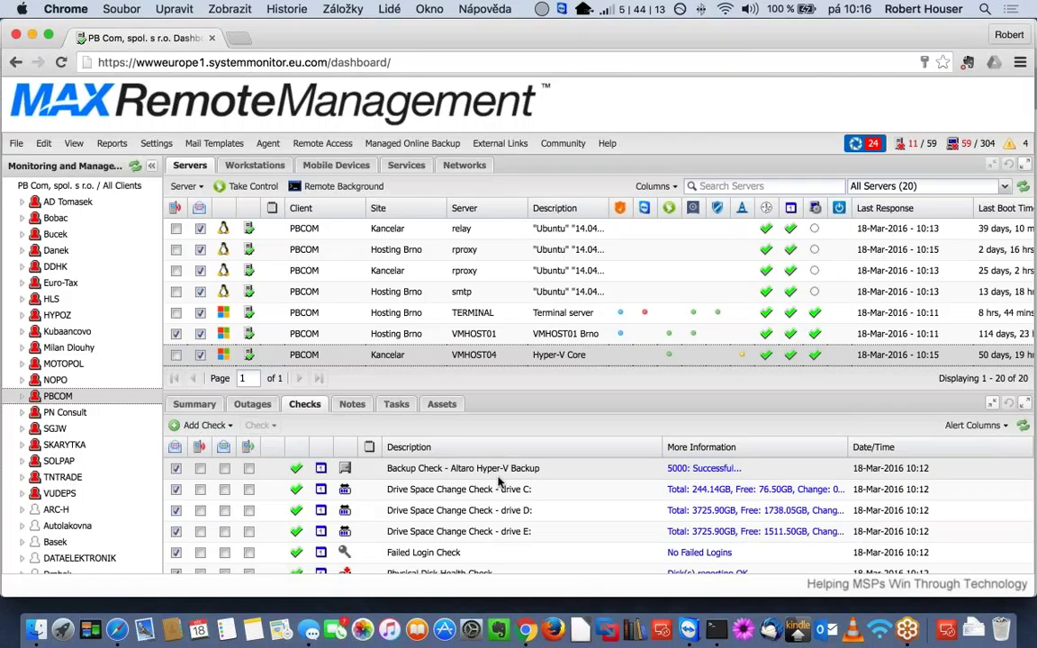
{"action": "scroll", "coordinate": [594, 513], "scroll_direction": "down", "scroll_amount": 5}
{"action": "scroll", "coordinate": [594, 513], "scroll_direction": "up", "scroll_amount": 5}
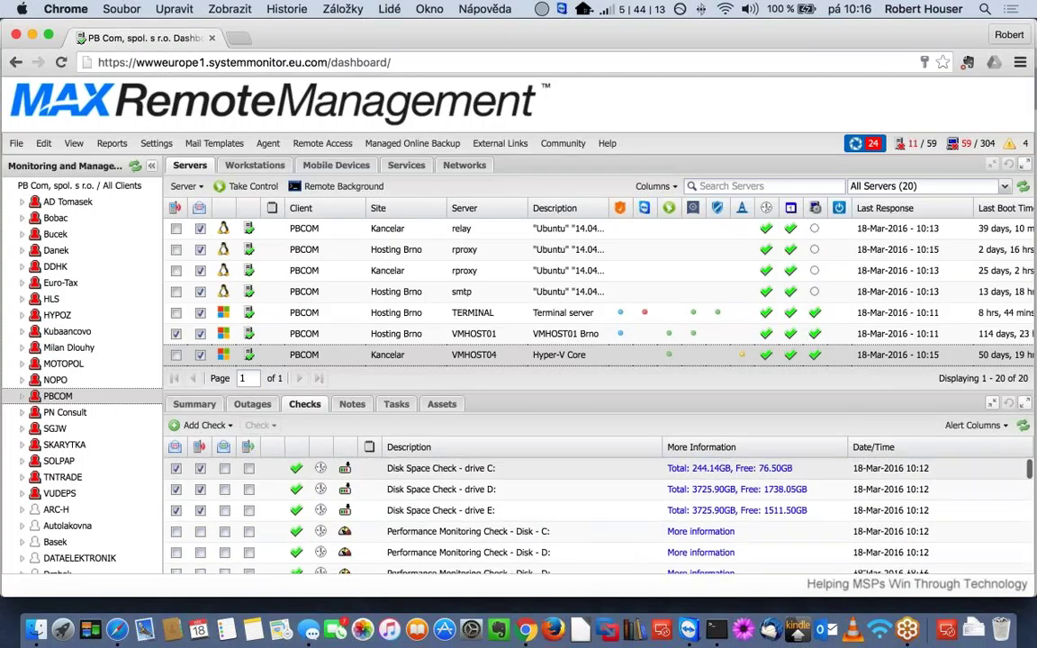
{"action": "scroll", "coordinate": [440, 351], "scroll_direction": "up", "scroll_amount": 3}
{"action": "scroll", "coordinate": [440, 351], "scroll_direction": "down", "scroll_amount": 3}
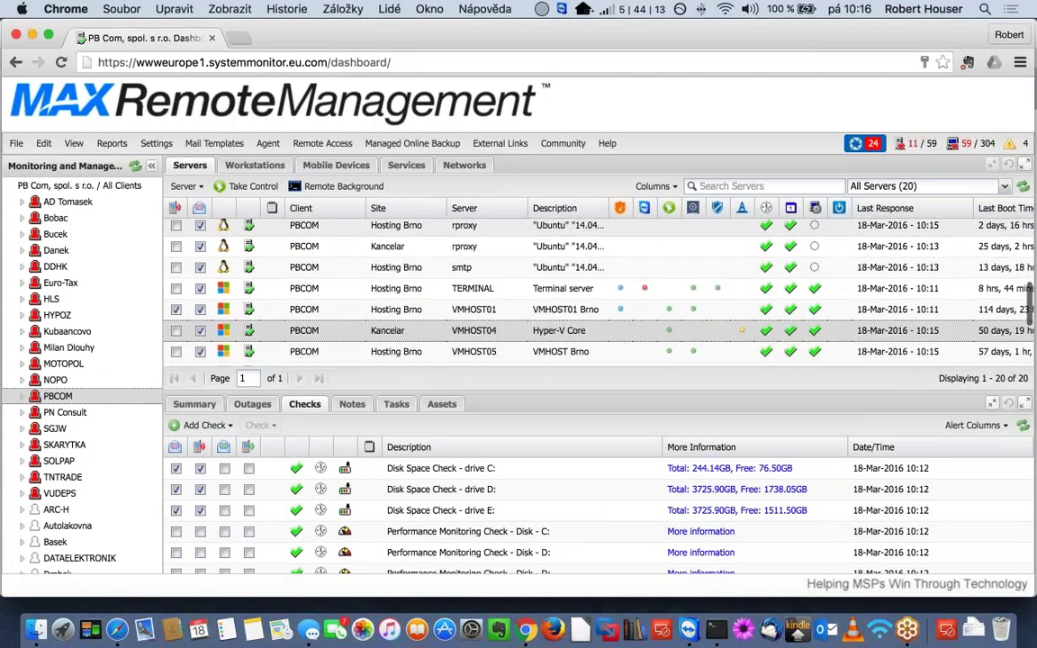
{"action": "left_click", "coordinate": [261, 166]}
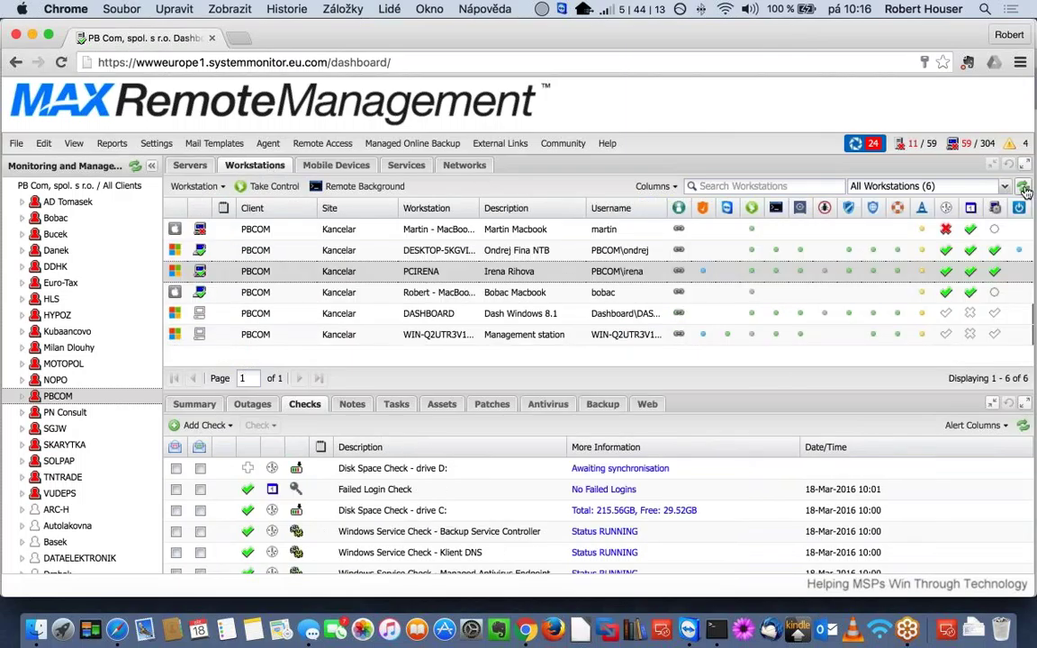
- Refresh the Workstations grid so the drive D: check shows failed with 0.00GB free
{"action": "left_click", "coordinate": [1023, 187]}
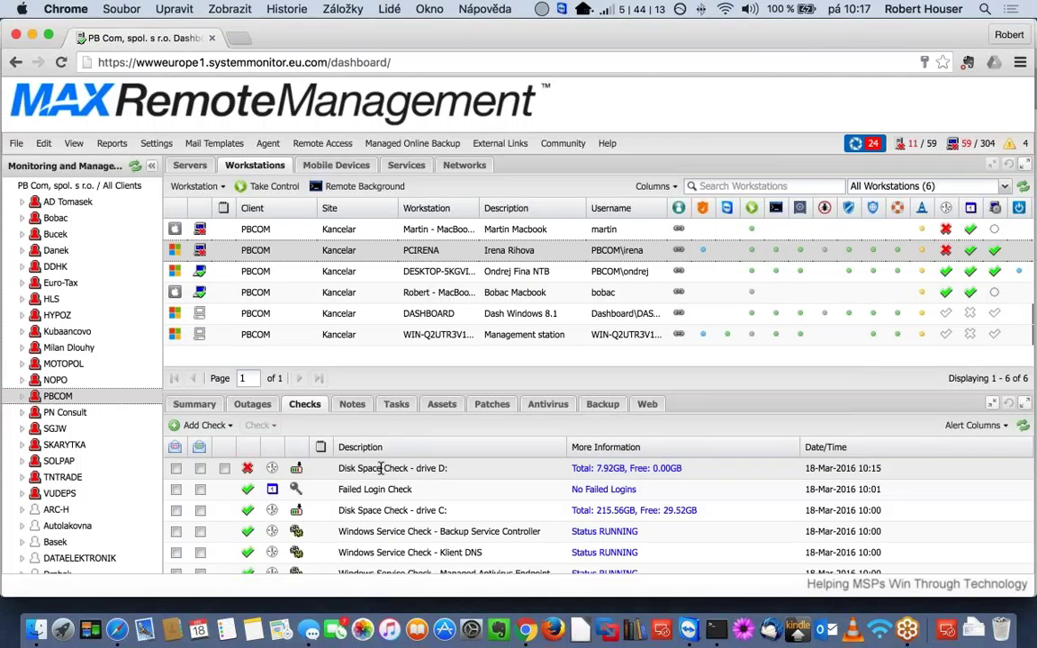
- Delete PCIRENA's drive D: Disk Space Check, confirming with the account password
{"action": "left_click", "coordinate": [381, 468]}
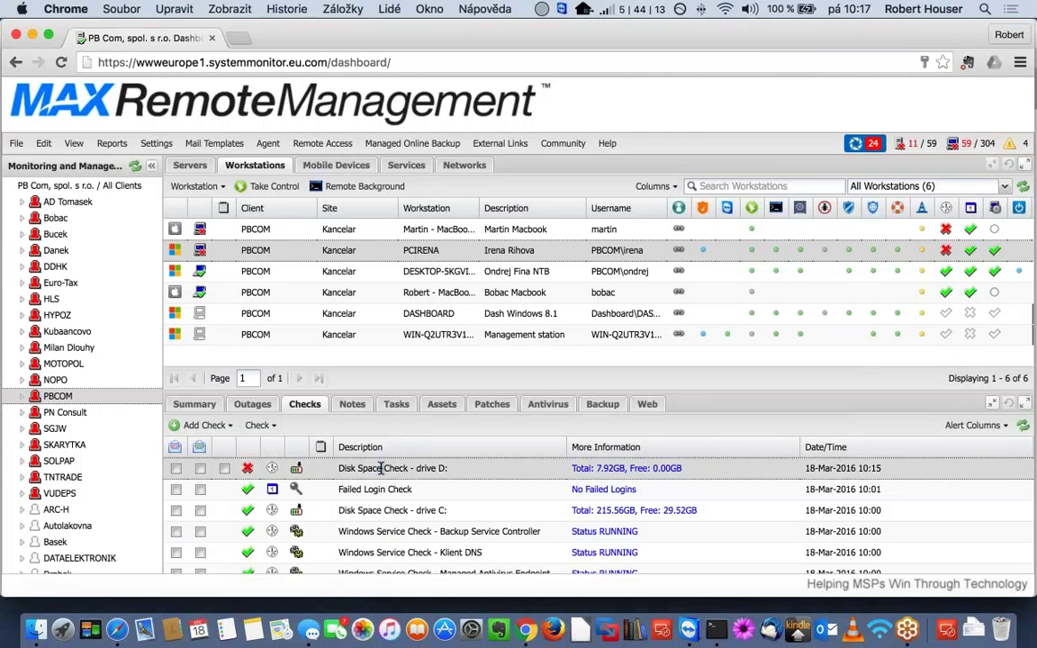
{"action": "right_click", "coordinate": [384, 468]}
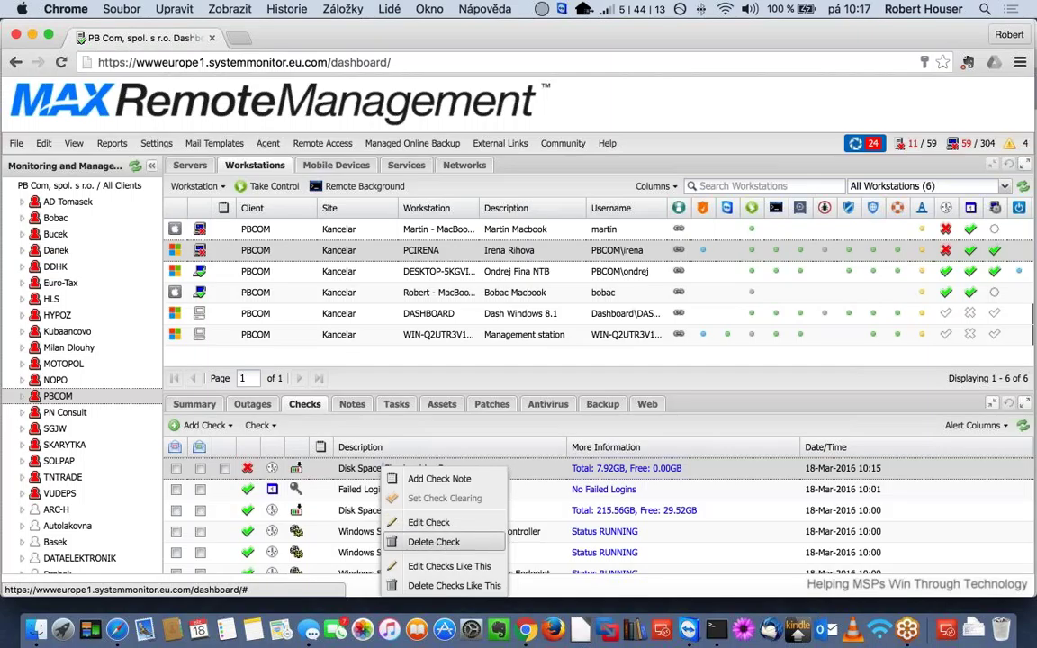
{"action": "left_click", "coordinate": [441, 542]}
{"action": "left_click", "coordinate": [533, 347]}
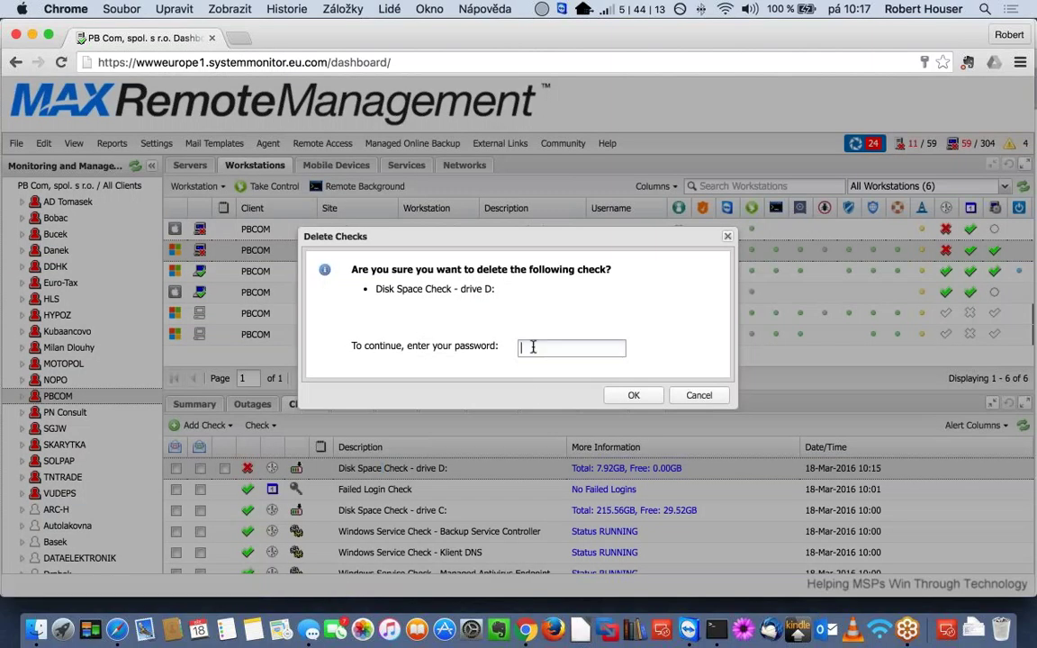
{"action": "type", "text": "•••"}
{"action": "key", "text": "BackSpace"}
{"action": "key", "text": "BackSpace"}
{"action": "key", "text": "BackSpace"}
{"action": "type", "text": "••••••••"}
{"action": "key", "text": "Return"}
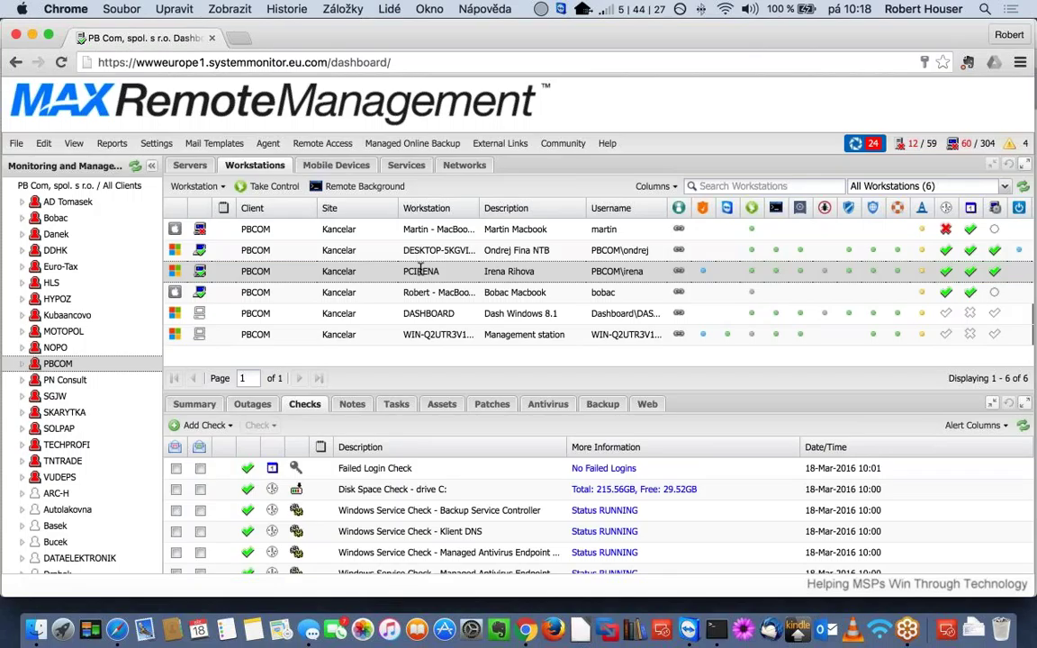
- In PCIRENA's Edit Workstation settings, keep 24x7 frequency at Every 30 minutes and cancel
{"action": "double_click", "coordinate": [419, 270]}
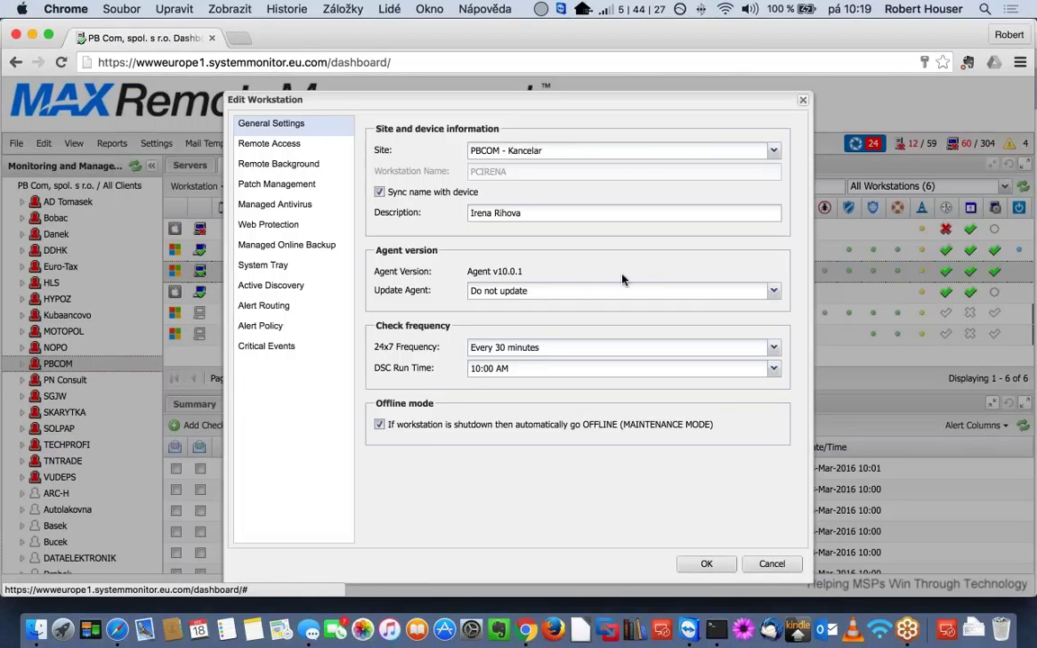
{"action": "left_click", "coordinate": [773, 349]}
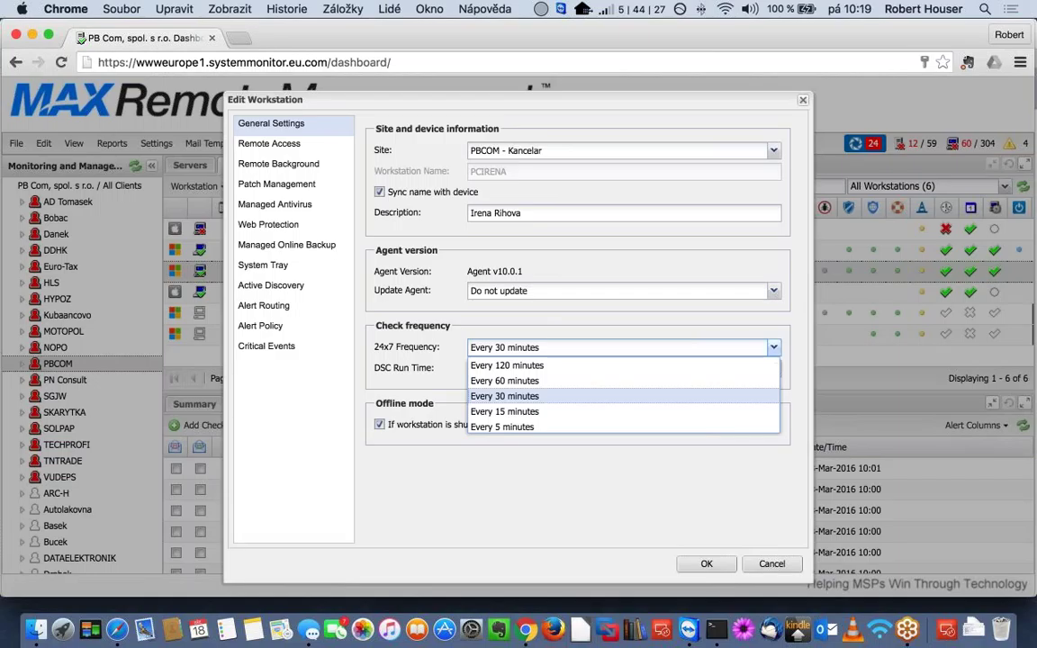
{"action": "key", "text": "Down"}
{"action": "key", "text": "Up"}
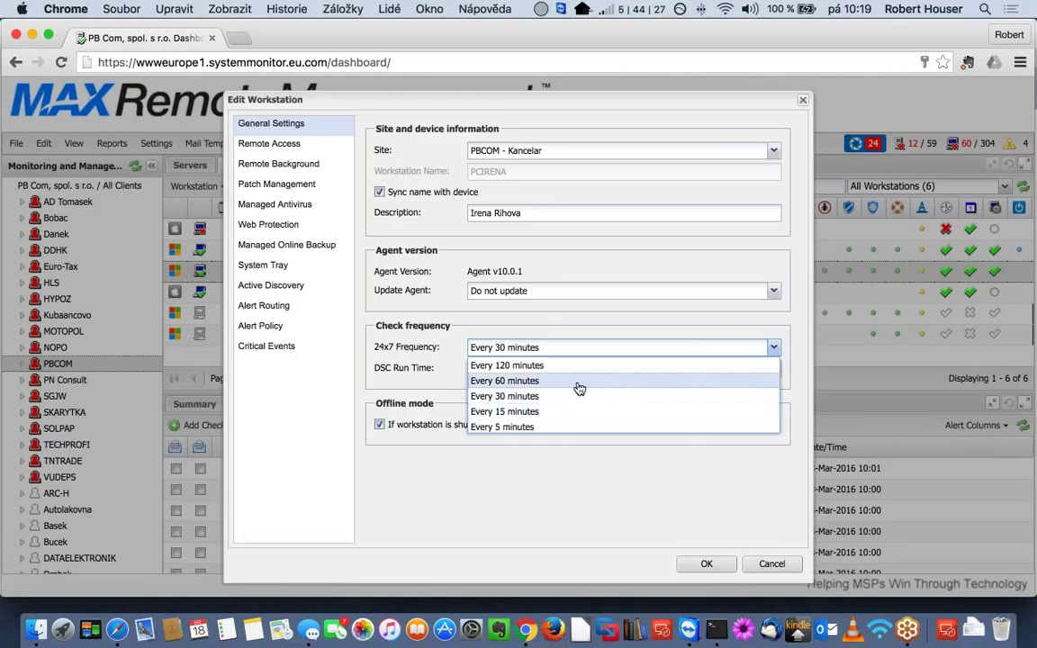
{"action": "key", "text": "Up"}
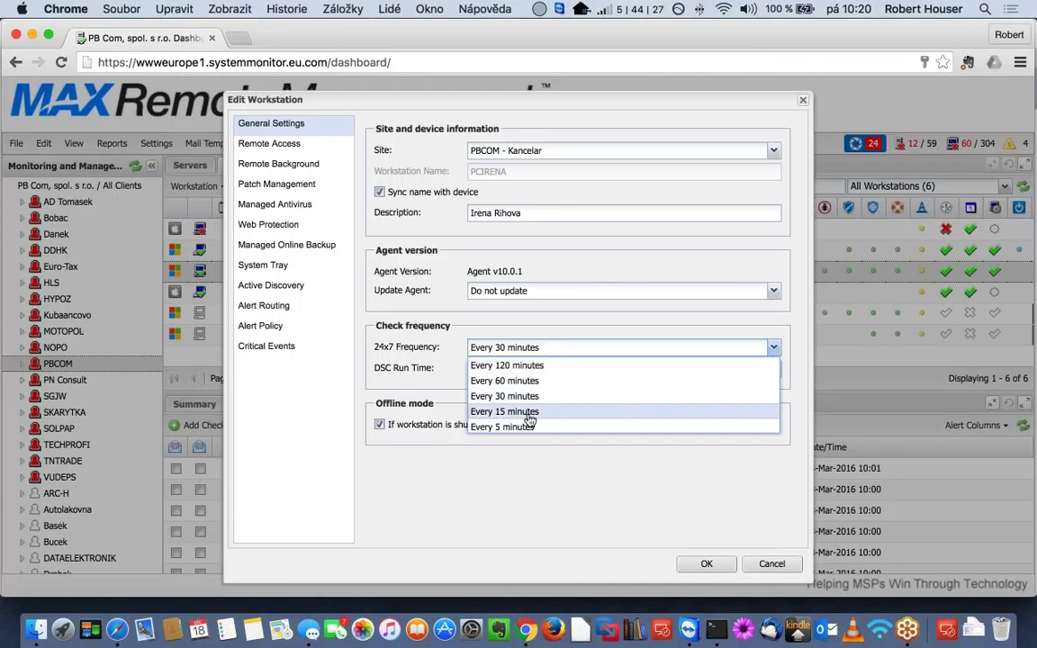
{"action": "key", "text": "Up"}
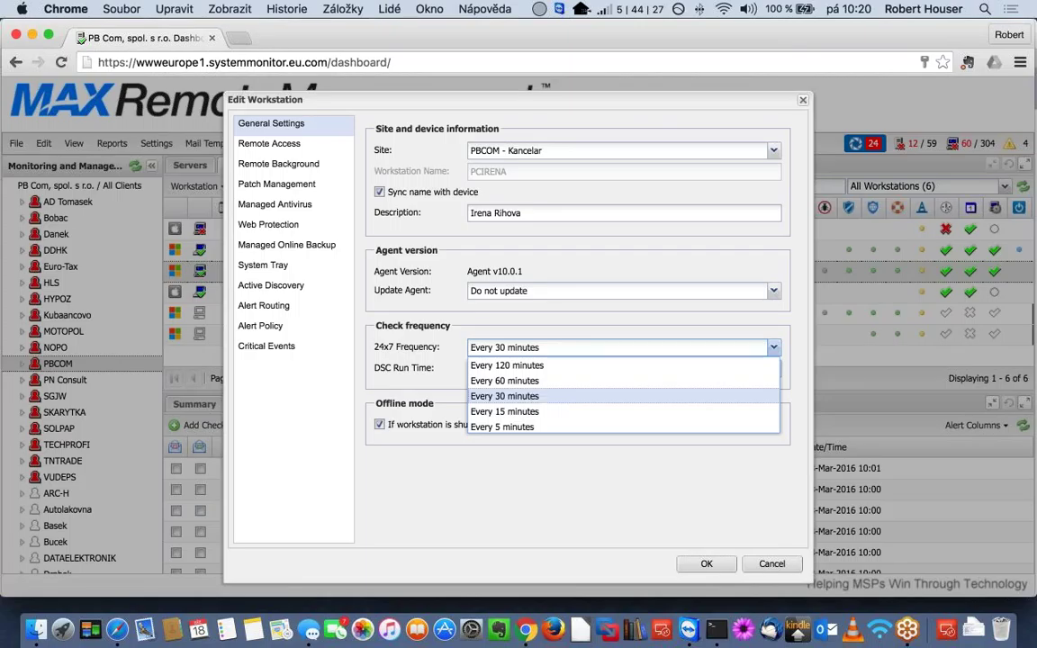
{"action": "key", "text": "Up"}
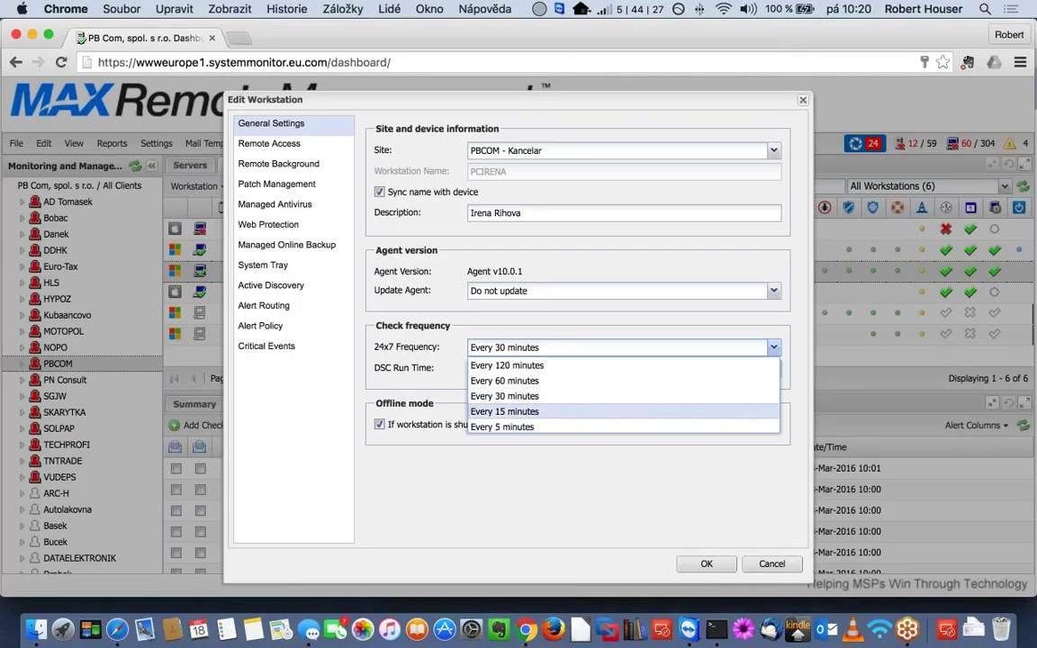
{"action": "key", "text": "Up"}
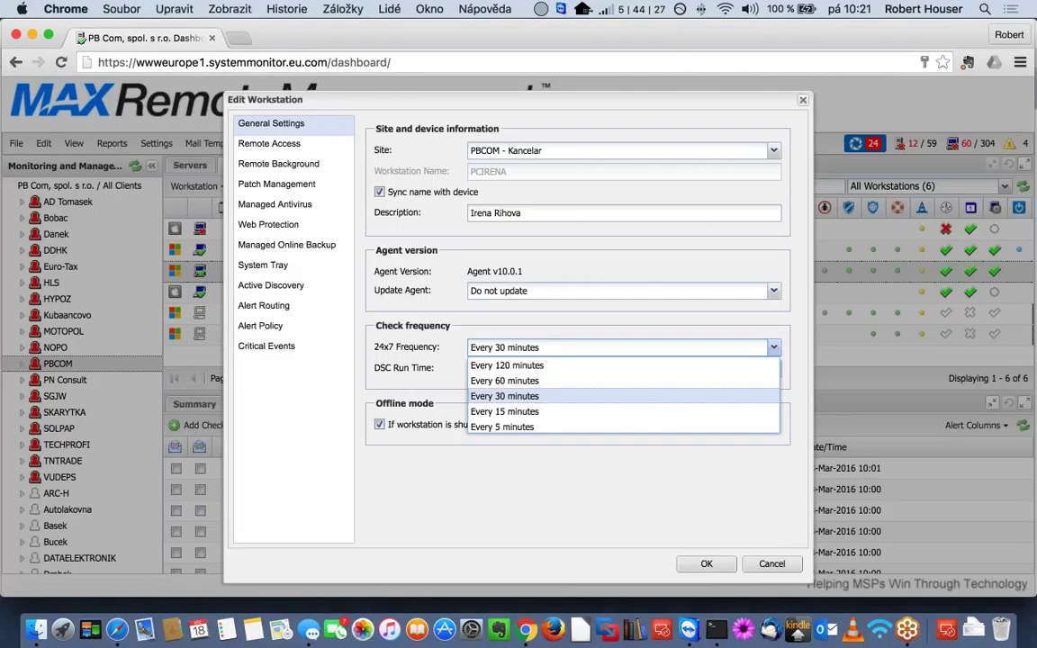
{"action": "left_click", "coordinate": [415, 495]}
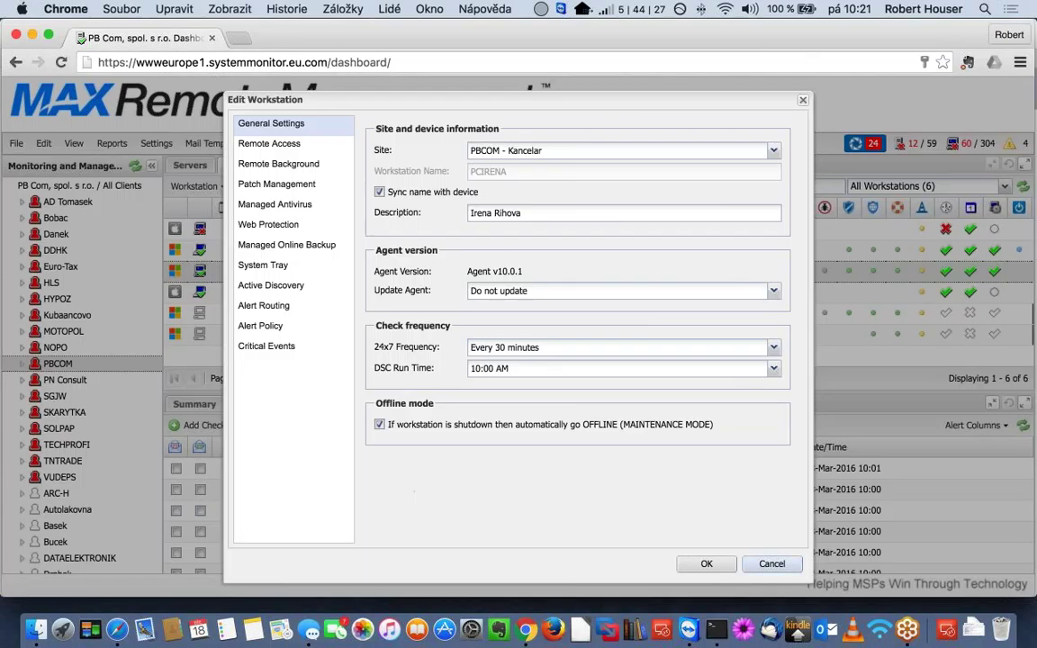
{"action": "left_click", "coordinate": [772, 566]}
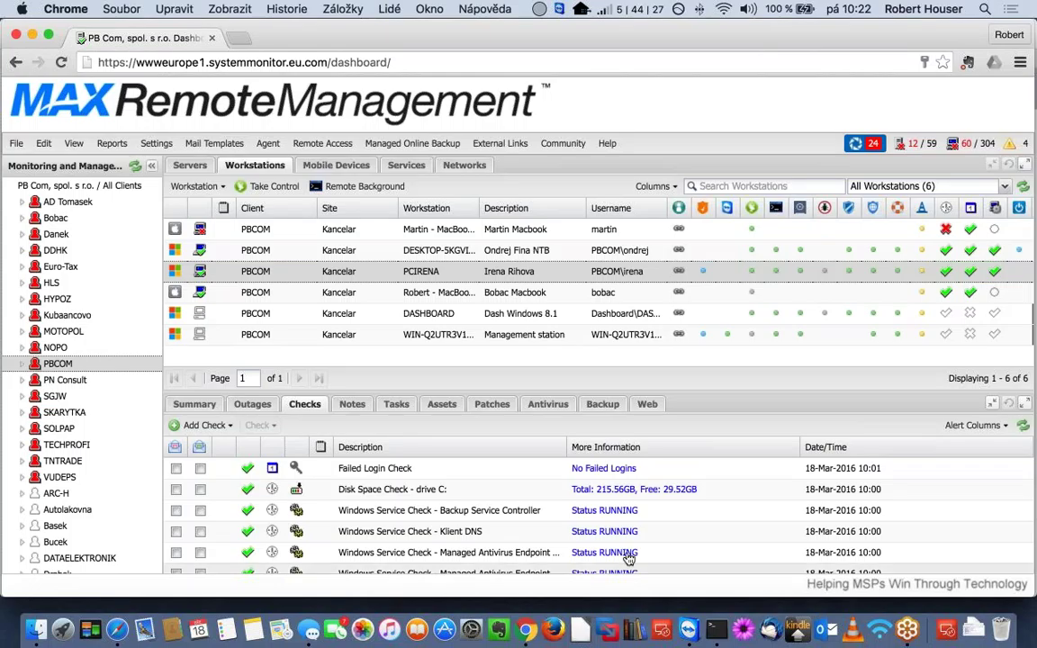
- Bring the System Help window showing the Agent Communication URLs page to the front
{"action": "left_click", "coordinate": [121, 622]}
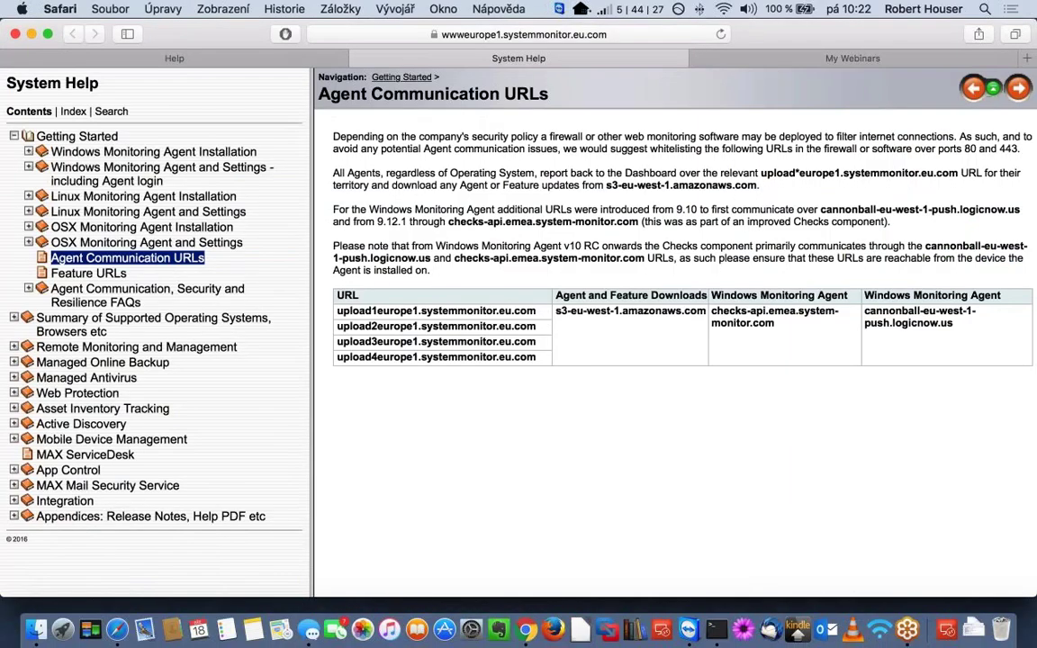
- Display Appendix D: Dashboard Release Notes, beginning with Dashboard v6.15
{"action": "left_click", "coordinate": [202, 60]}
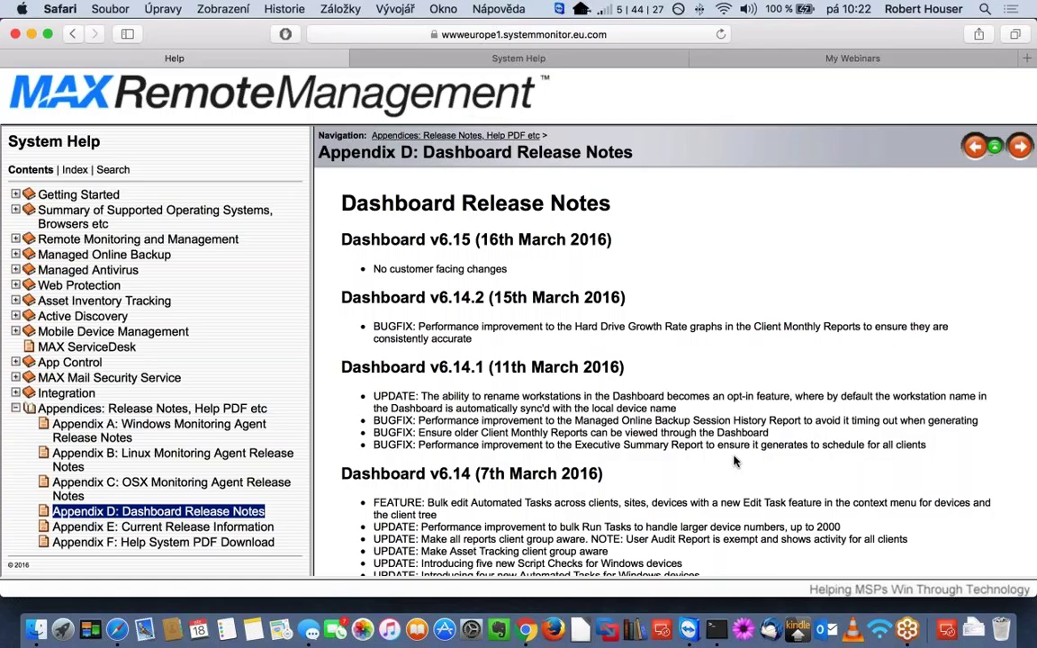
{"action": "scroll", "coordinate": [734, 461], "scroll_direction": "down", "scroll_amount": 5}
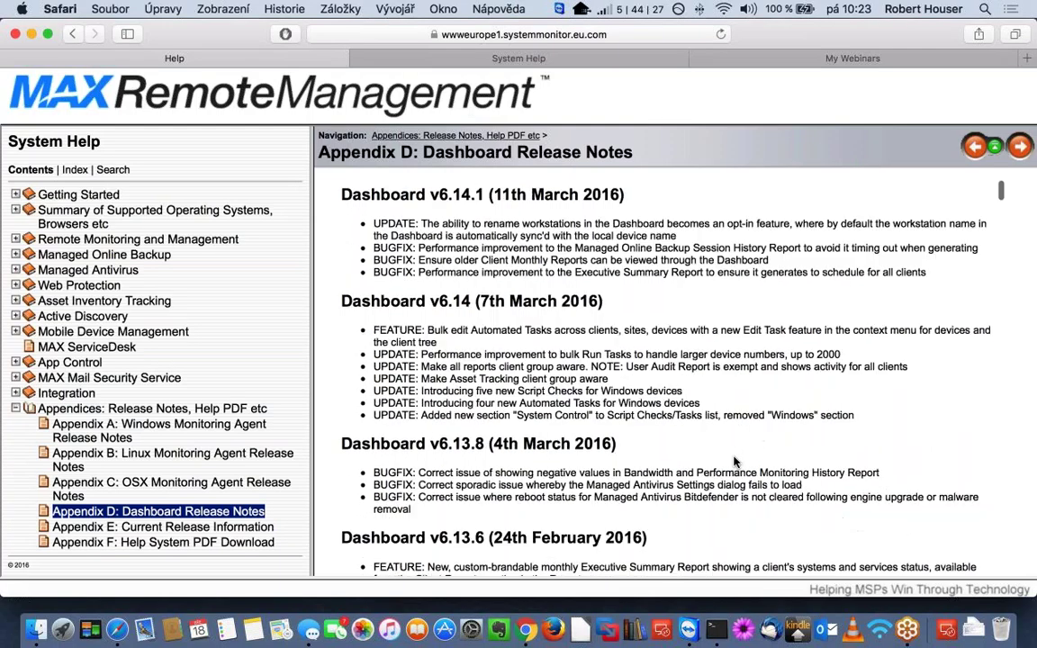
{"action": "scroll", "coordinate": [734, 461], "scroll_direction": "down", "scroll_amount": 4}
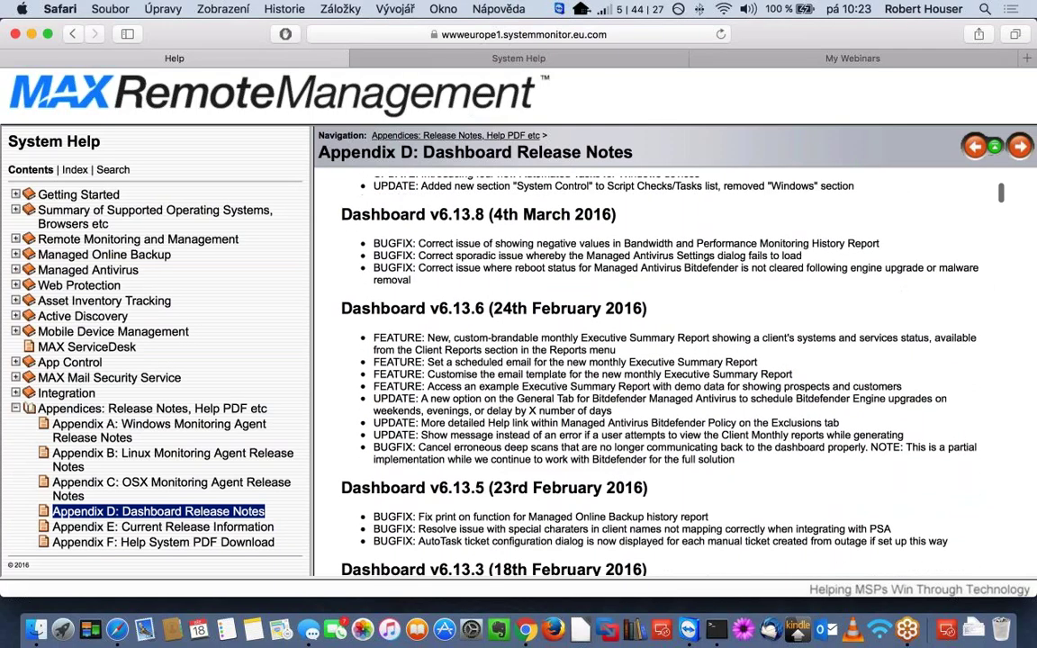
{"action": "scroll", "coordinate": [735, 460], "scroll_direction": "down", "scroll_amount": 12}
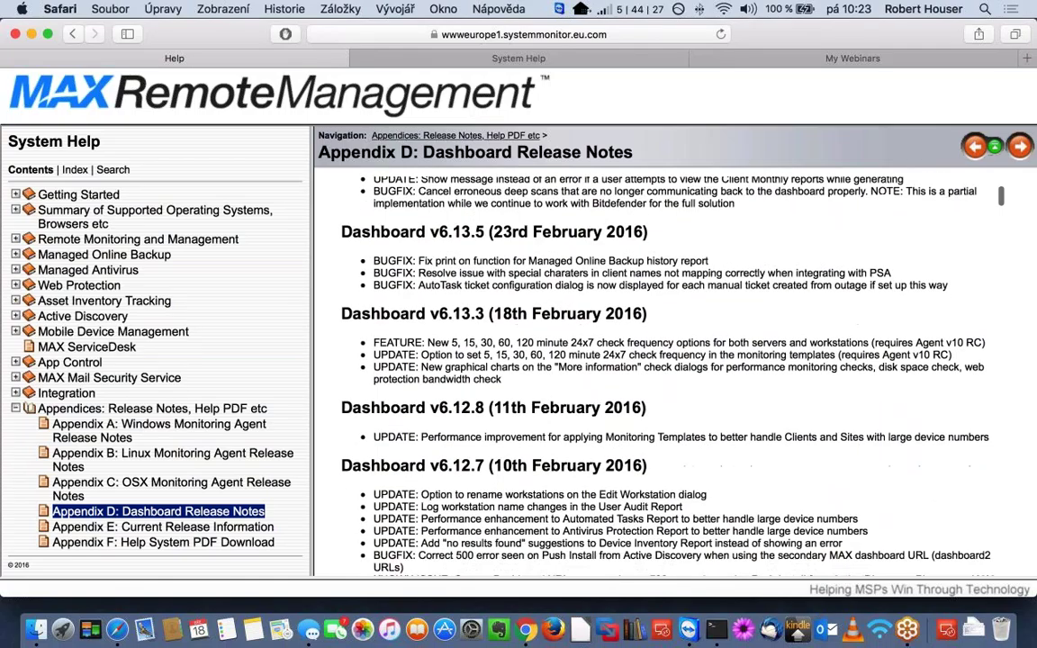
{"action": "scroll", "coordinate": [675, 369], "scroll_direction": "down", "scroll_amount": 10}
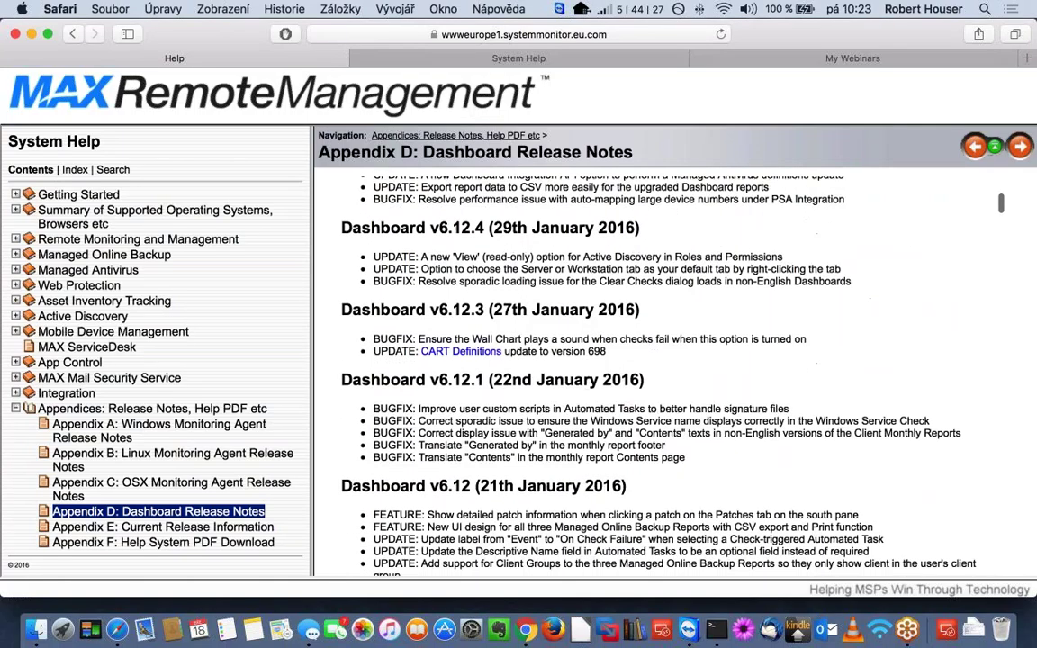
{"action": "scroll", "coordinate": [516, 272], "scroll_direction": "down", "scroll_amount": 6}
{"action": "scroll", "coordinate": [657, 293], "scroll_direction": "down", "scroll_amount": 5}
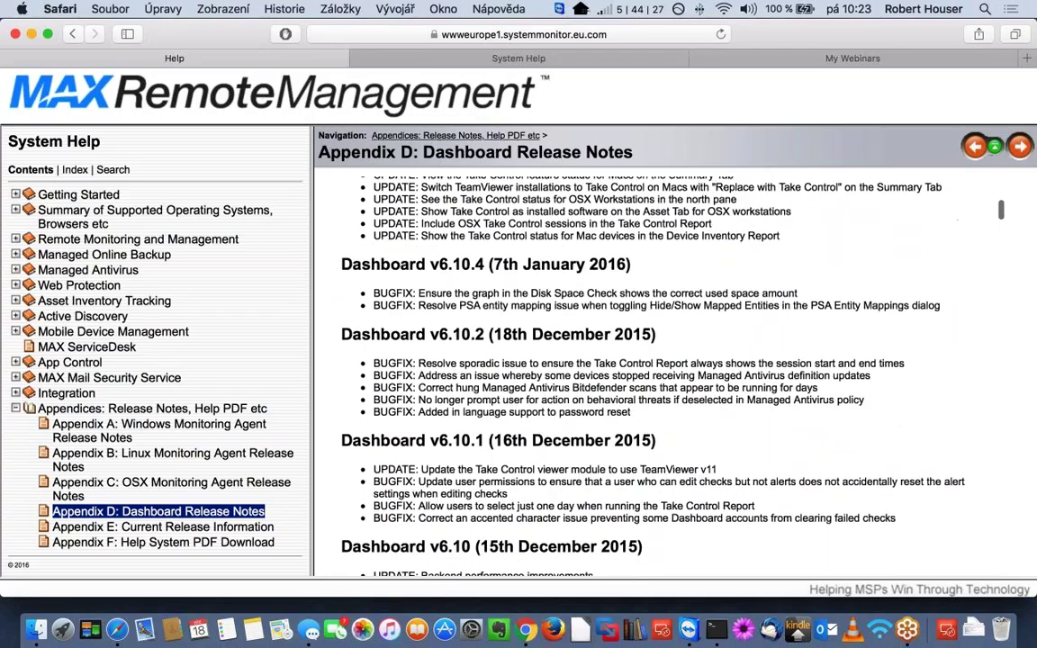
{"action": "scroll", "coordinate": [657, 292], "scroll_direction": "up", "scroll_amount": 4}
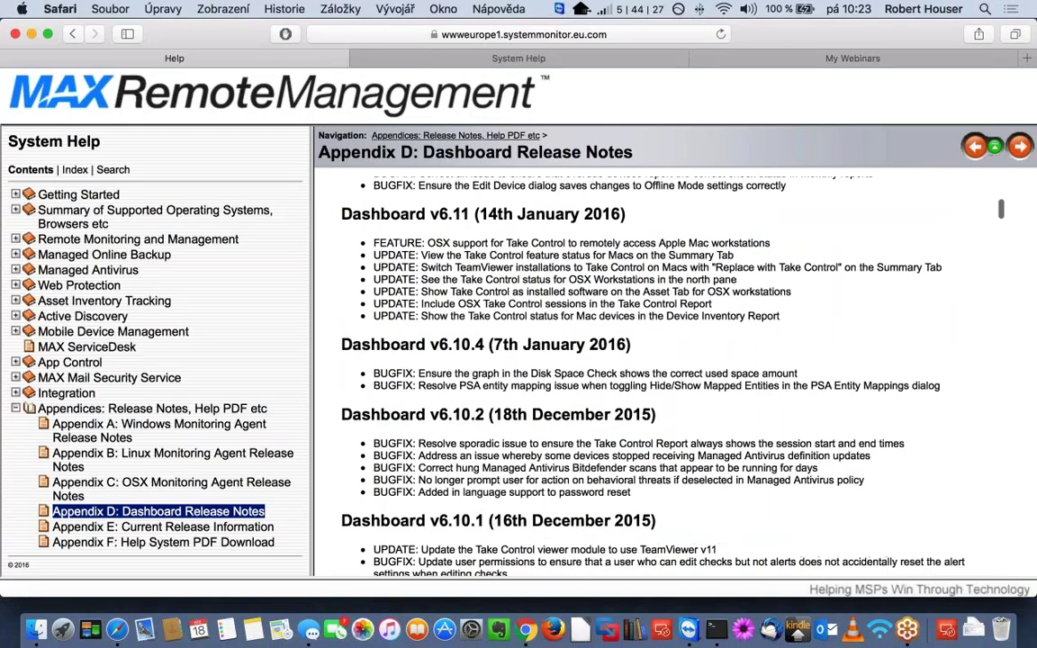
{"action": "left_click_drag", "start_coordinate": [641, 389], "coordinate": [327, 109]}
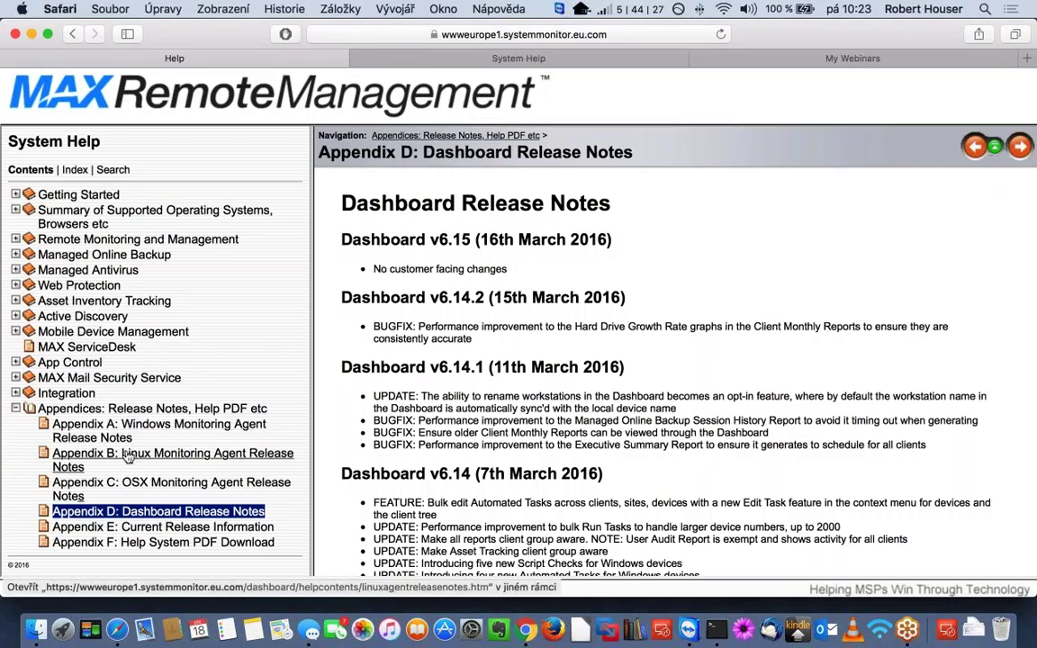
- Skim Appendix A (Windows) and Appendix C (OSX) agent release notes, then return to the dashboard
{"action": "left_click", "coordinate": [191, 435]}
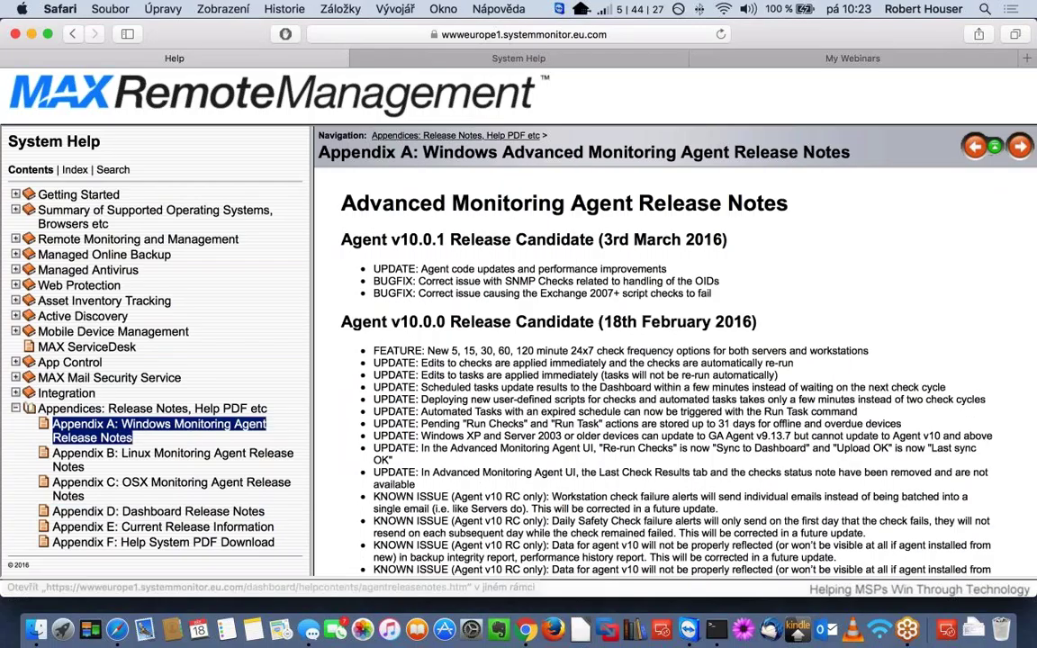
{"action": "scroll", "coordinate": [666, 360], "scroll_direction": "down", "scroll_amount": 8}
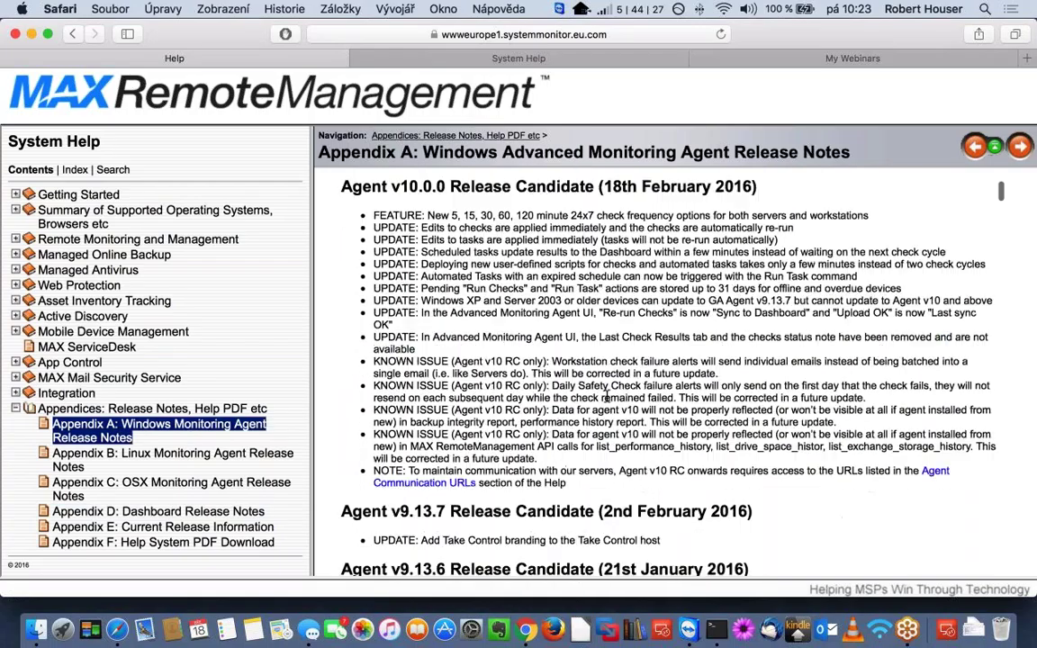
{"action": "scroll", "coordinate": [666, 360], "scroll_direction": "down", "scroll_amount": 6}
{"action": "scroll", "coordinate": [666, 360], "scroll_direction": "up", "scroll_amount": 12}
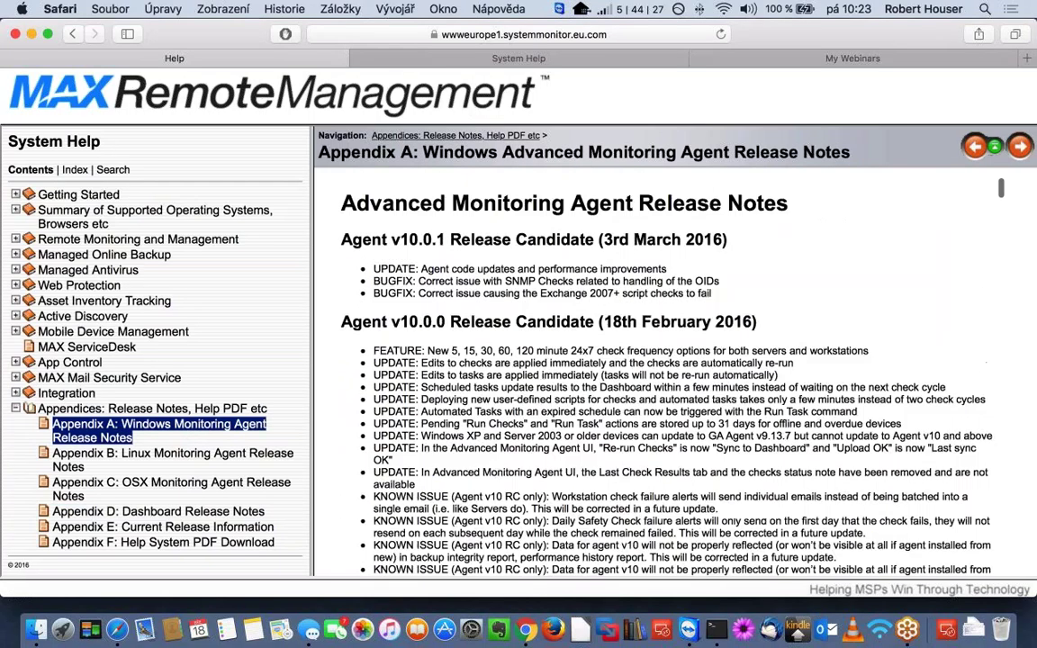
{"action": "left_click", "coordinate": [171, 486]}
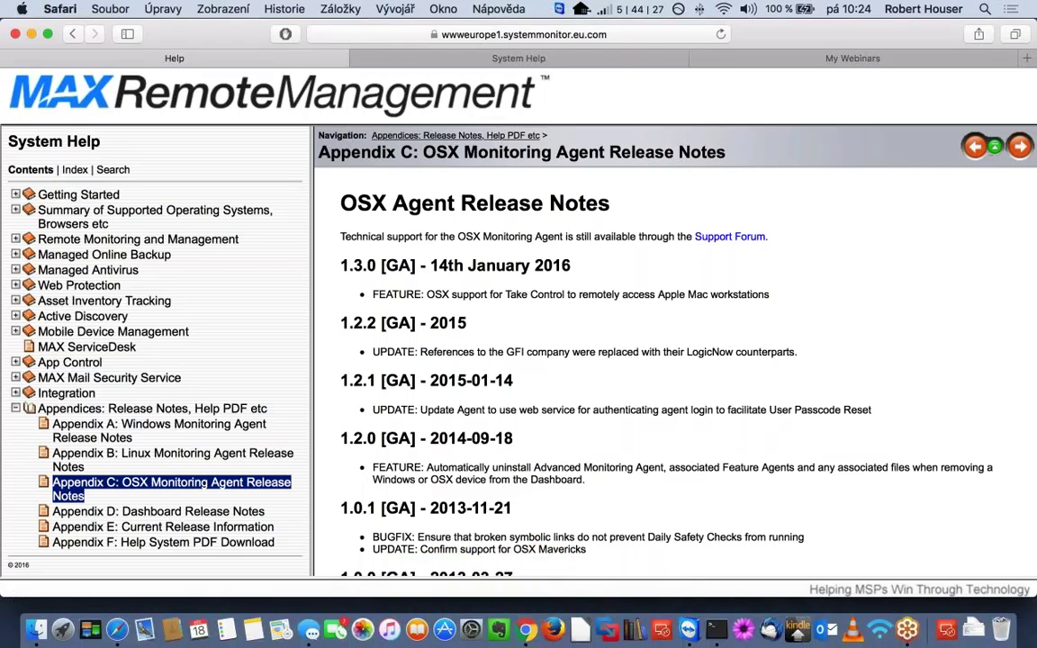
{"action": "left_click", "coordinate": [527, 621]}
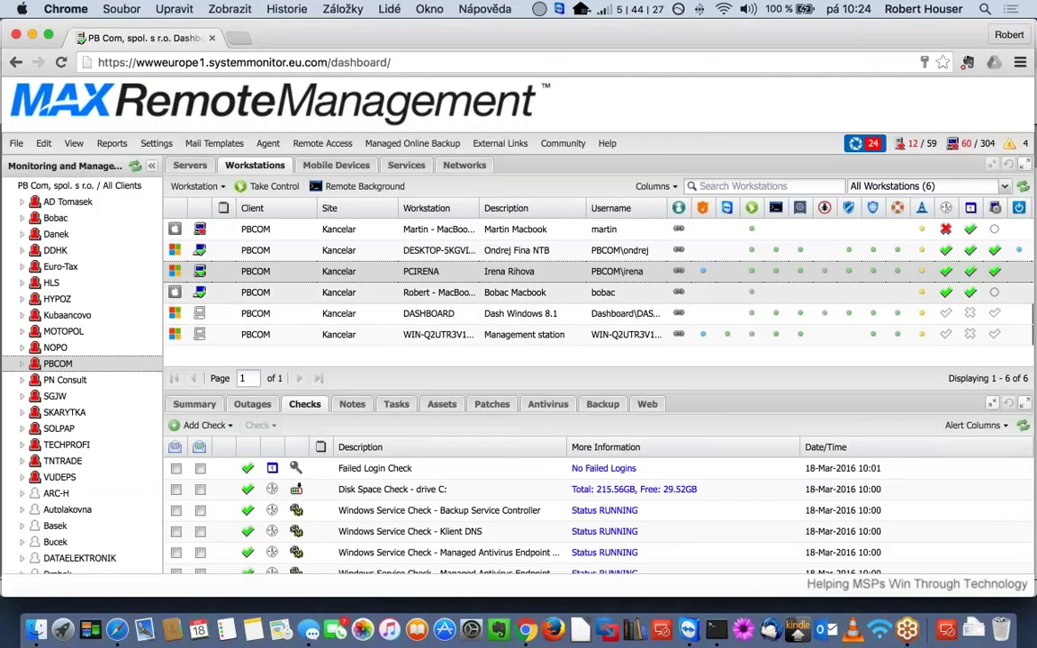
- Select the Bobac Macbook row to list its Macintosh HD and OSX daemon checks
{"action": "left_click", "coordinate": [427, 292]}
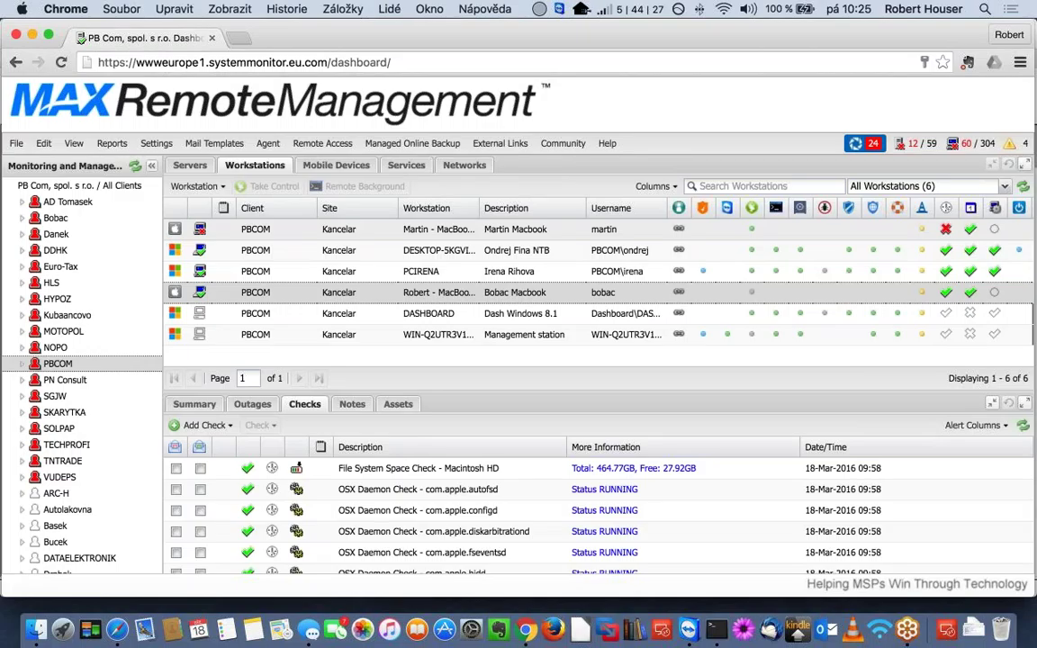
- Select the top MacBook row to list its checks, Macintosh HD at 75.25GB free
{"action": "left_click", "coordinate": [438, 228]}
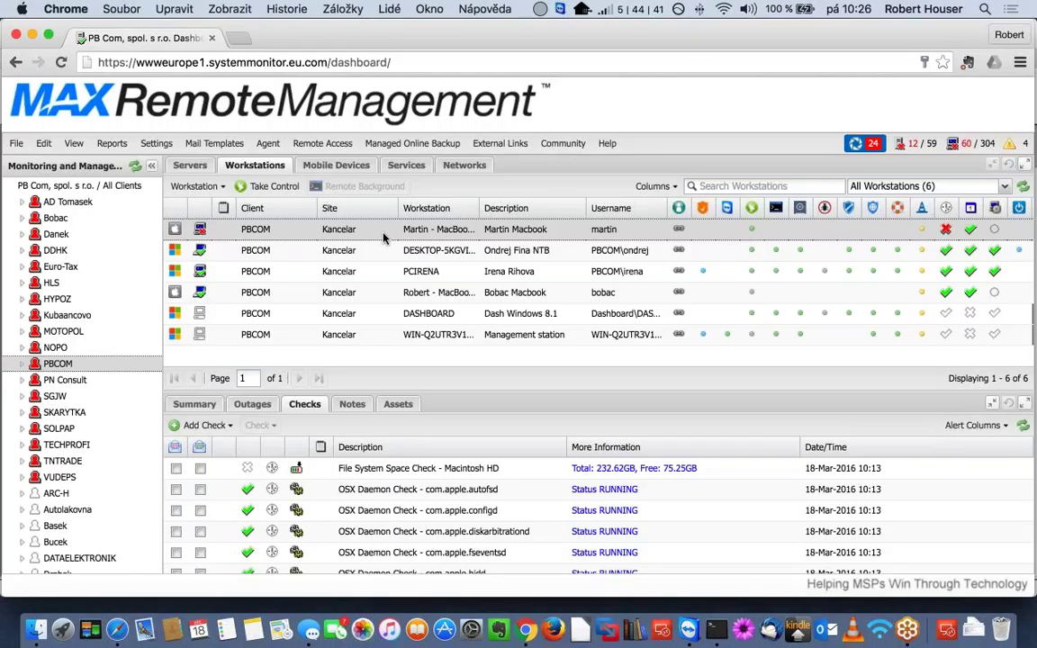
- Show PCIRENA's Tasks tab listing Defrag C: and Clean Temp Files results
{"action": "right_click", "coordinate": [57, 364]}
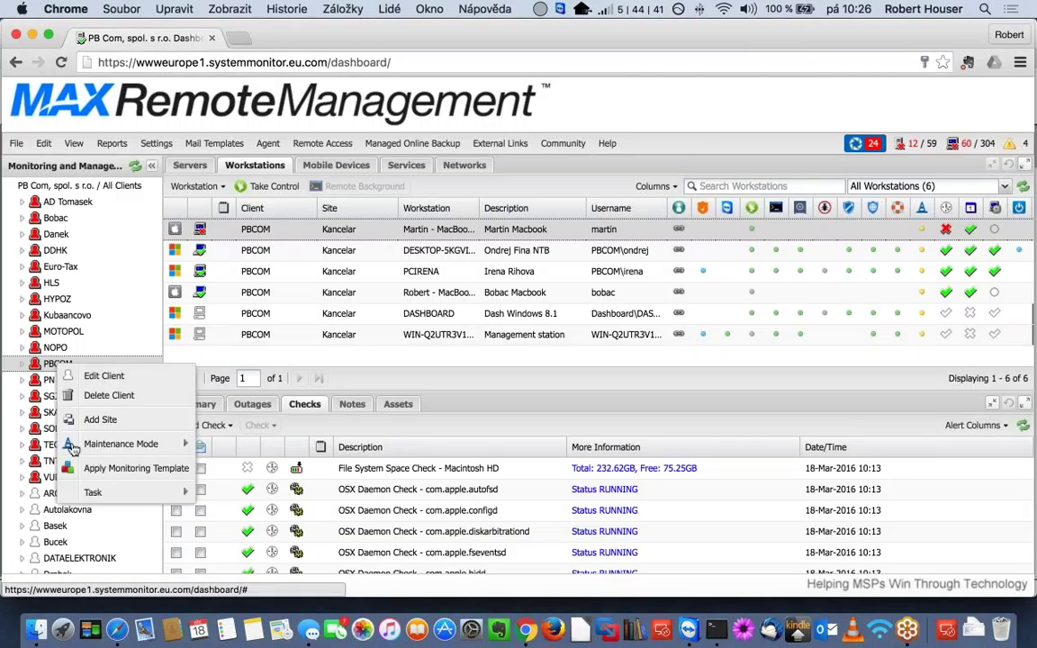
{"action": "mouse_move", "coordinate": [91, 497]}
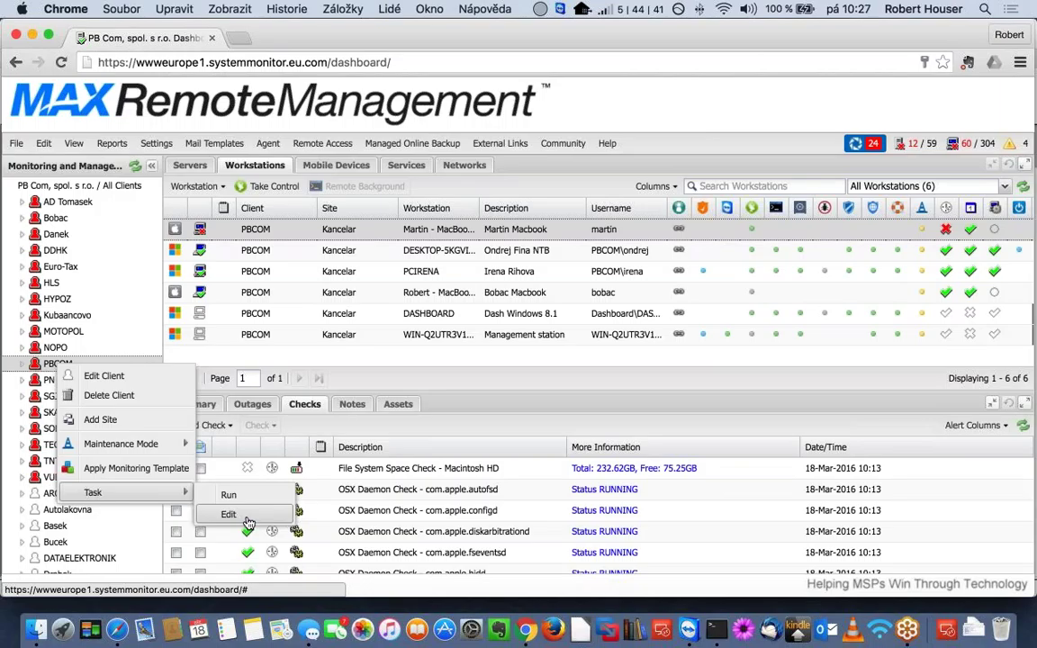
{"action": "left_click", "coordinate": [327, 275]}
{"action": "left_click", "coordinate": [327, 271]}
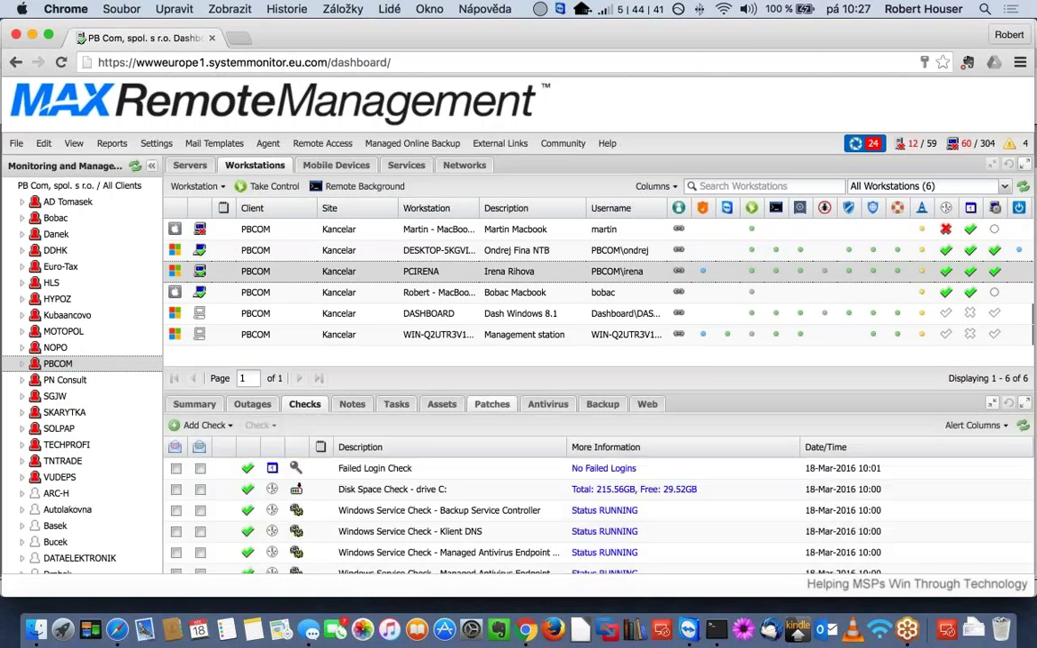
{"action": "left_click", "coordinate": [397, 406]}
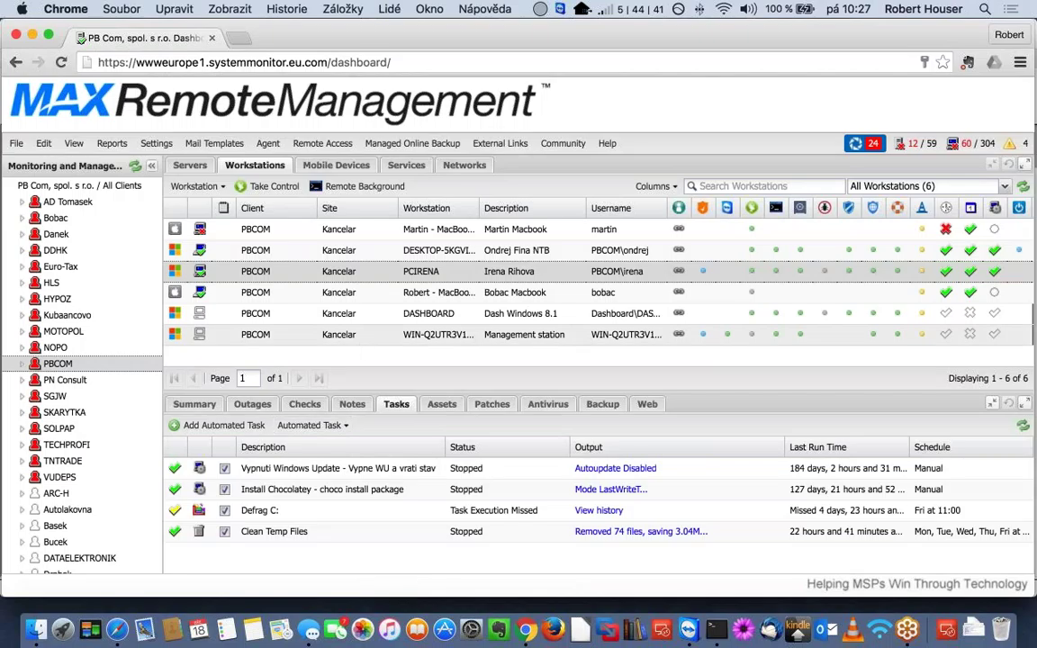
- Show the PBCOM client's Task submenu with Run and Edit options
{"action": "right_click", "coordinate": [59, 365]}
{"action": "mouse_move", "coordinate": [137, 494]}
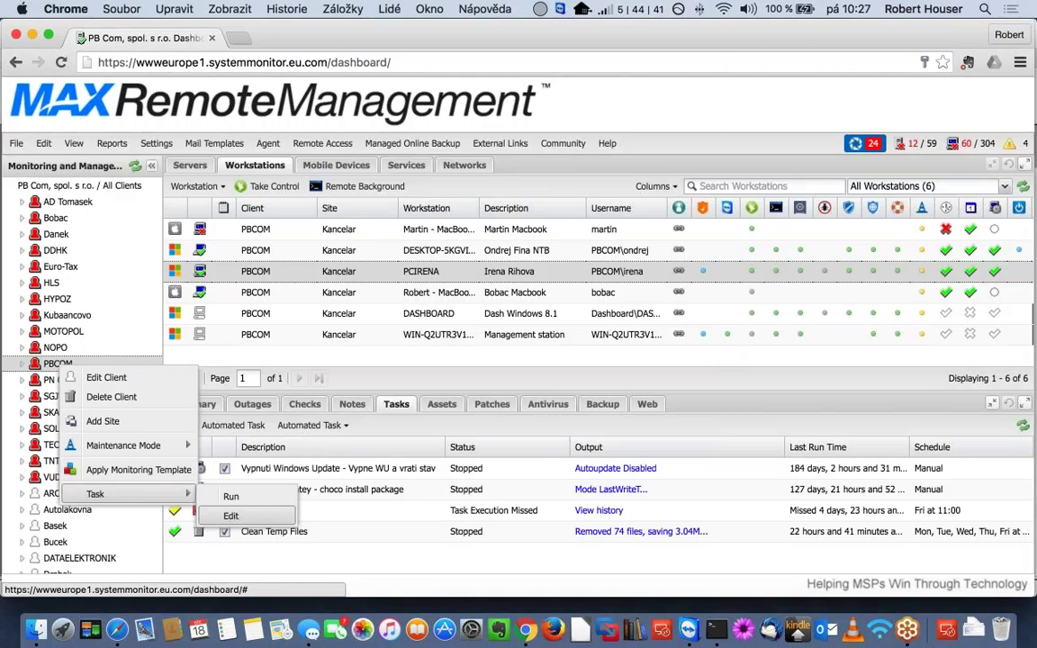
- Inspect the Vypne WU a vrati stav task under Vypnuti Windows Update, then cancel both dialogs
{"action": "left_click", "coordinate": [229, 518]}
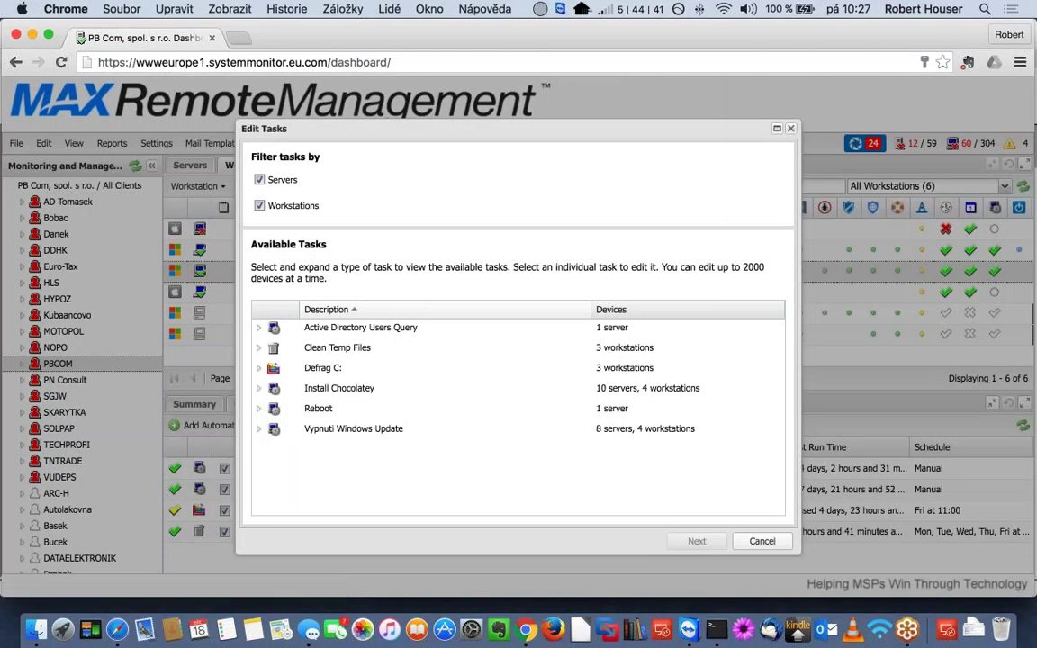
{"action": "left_click", "coordinate": [259, 428]}
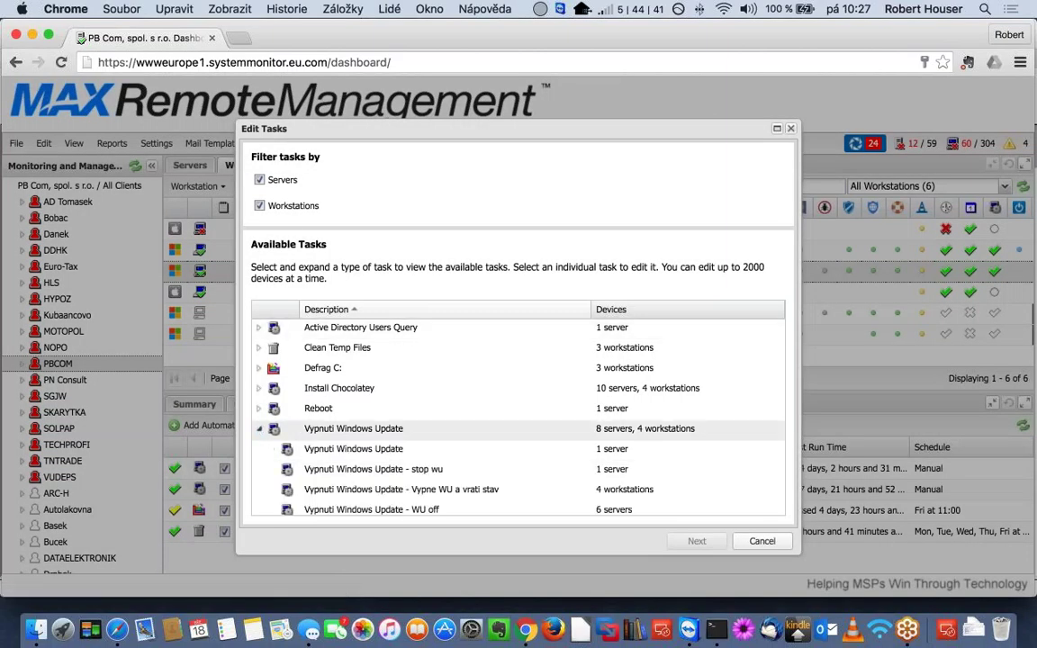
{"action": "left_click", "coordinate": [401, 488]}
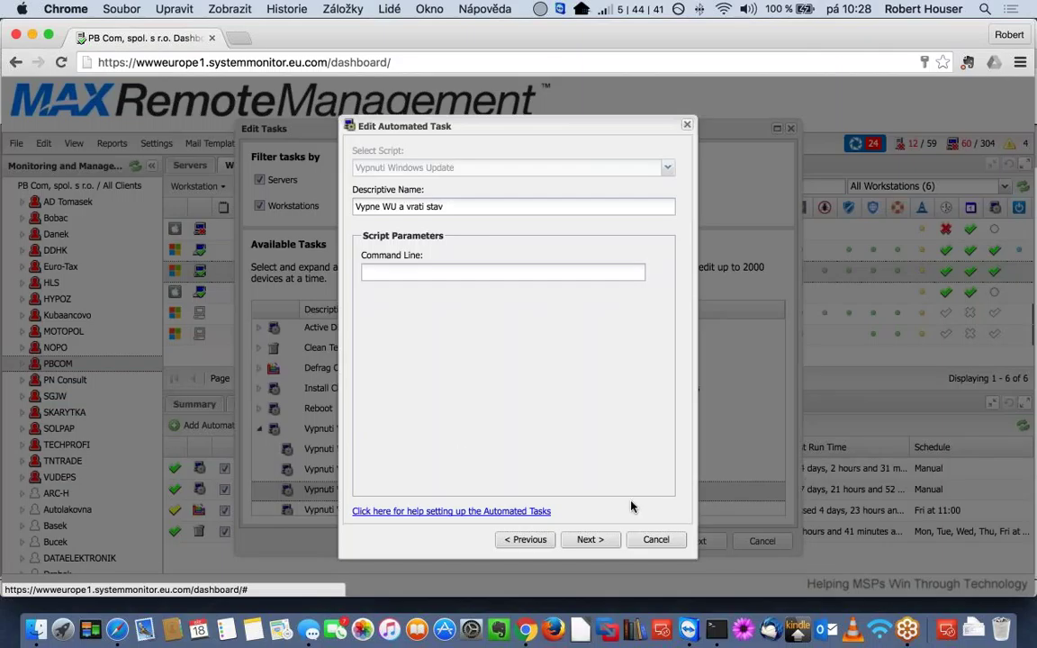
{"action": "left_click", "coordinate": [655, 539]}
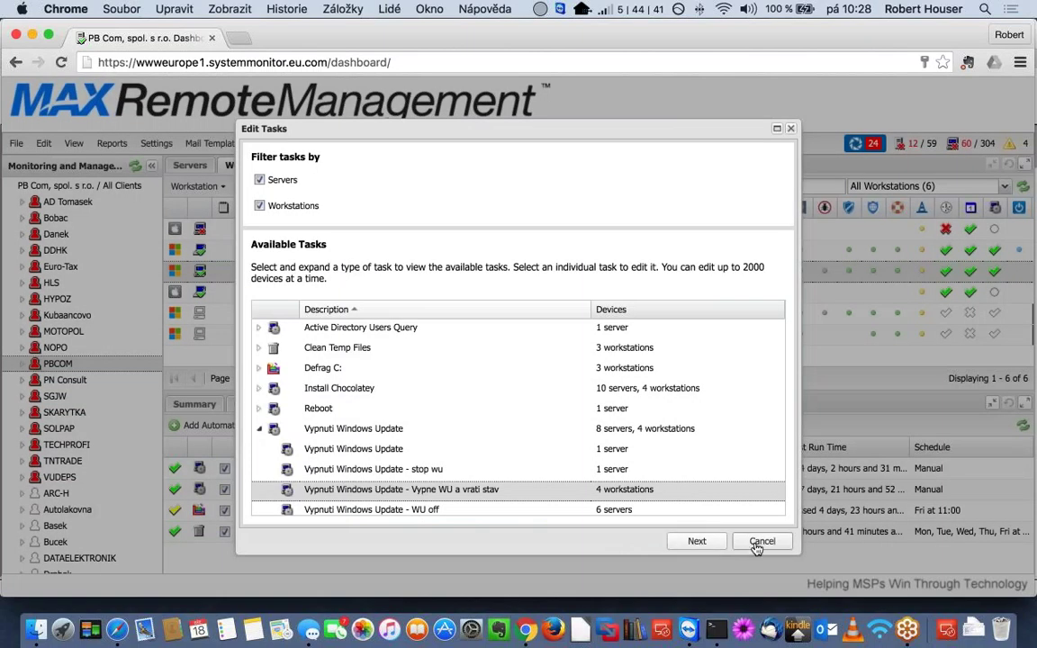
{"action": "left_click", "coordinate": [759, 543]}
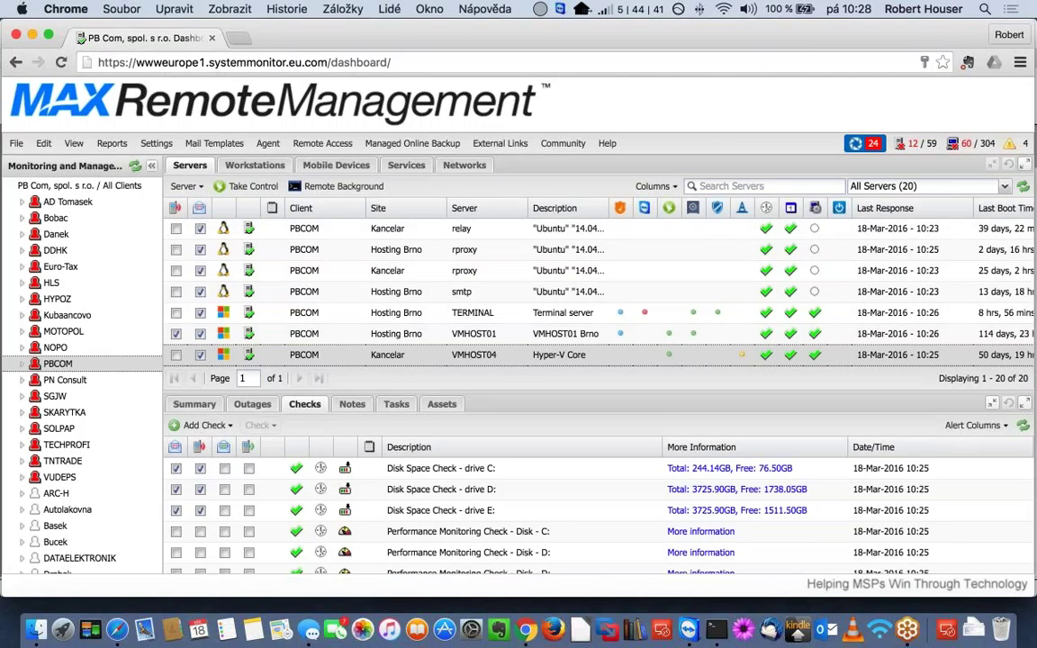
- Open Edit Workstation for PCIRENA from PBCOM's Workstations list
{"action": "left_click", "coordinate": [258, 167]}
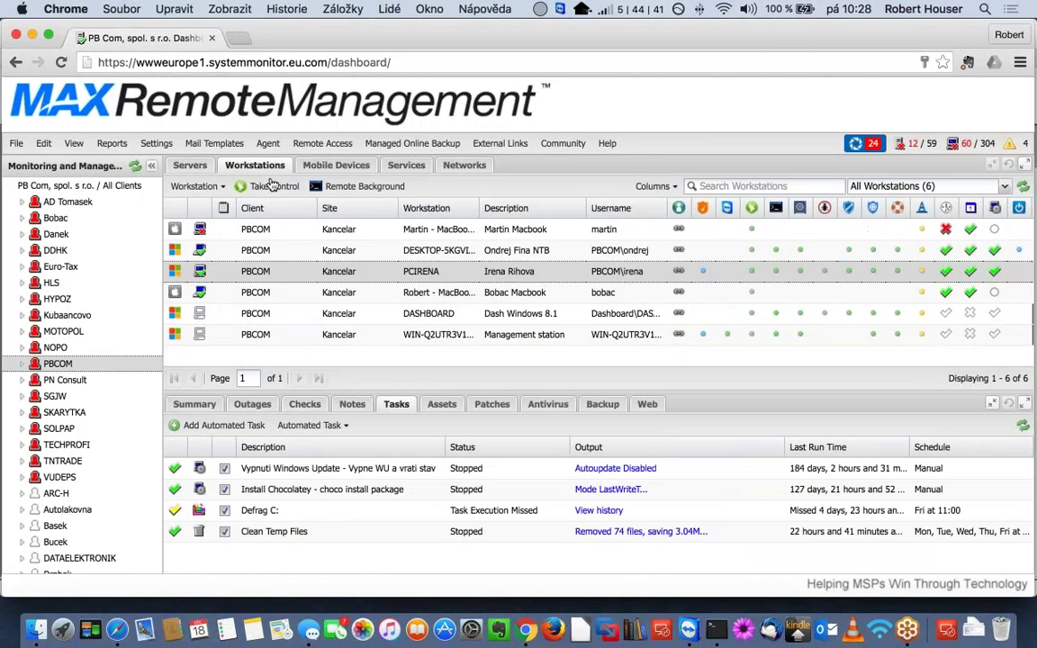
{"action": "double_click", "coordinate": [340, 271]}
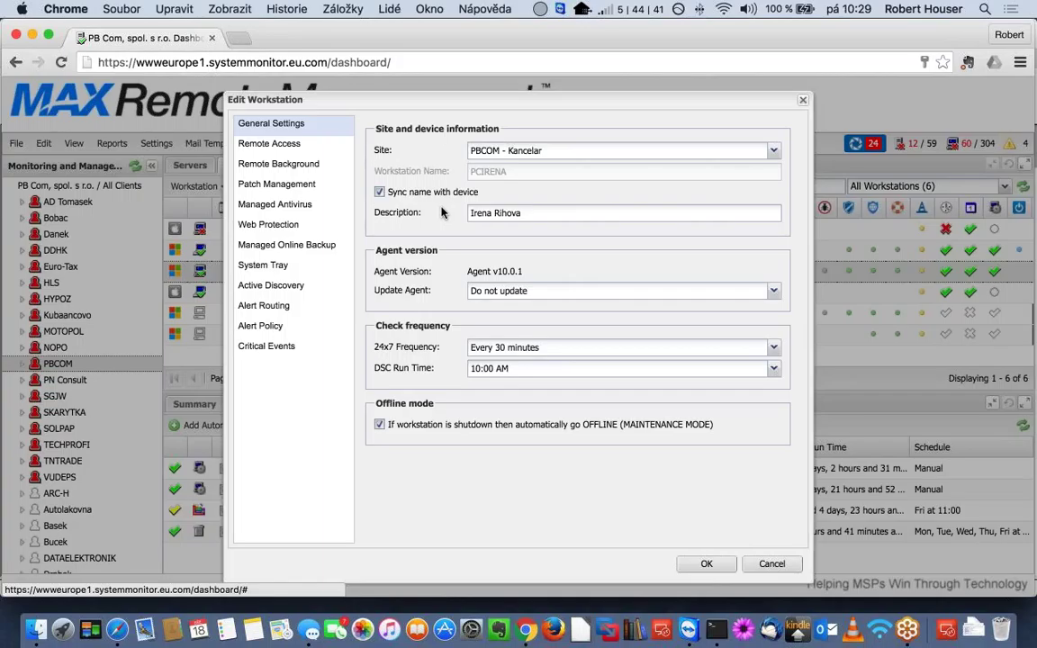
- Turn off Sync name with device for PCIRENA, select the name field, then cancel unsaved
{"action": "left_click", "coordinate": [380, 193]}
{"action": "left_click", "coordinate": [380, 193]}
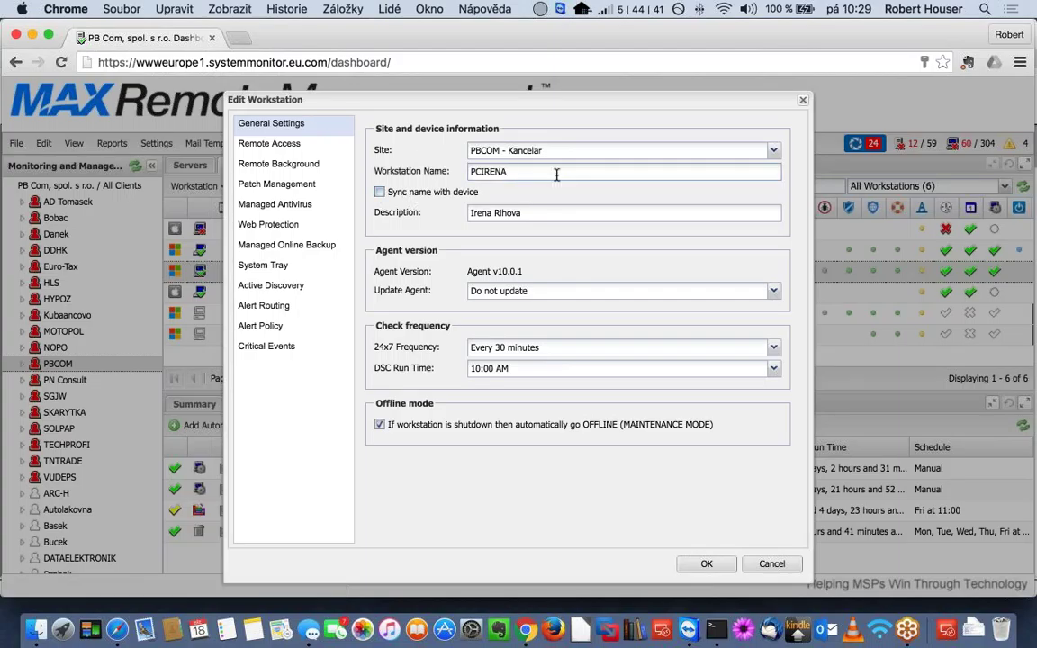
{"action": "left_click", "coordinate": [556, 175]}
{"action": "left_click", "coordinate": [773, 566]}
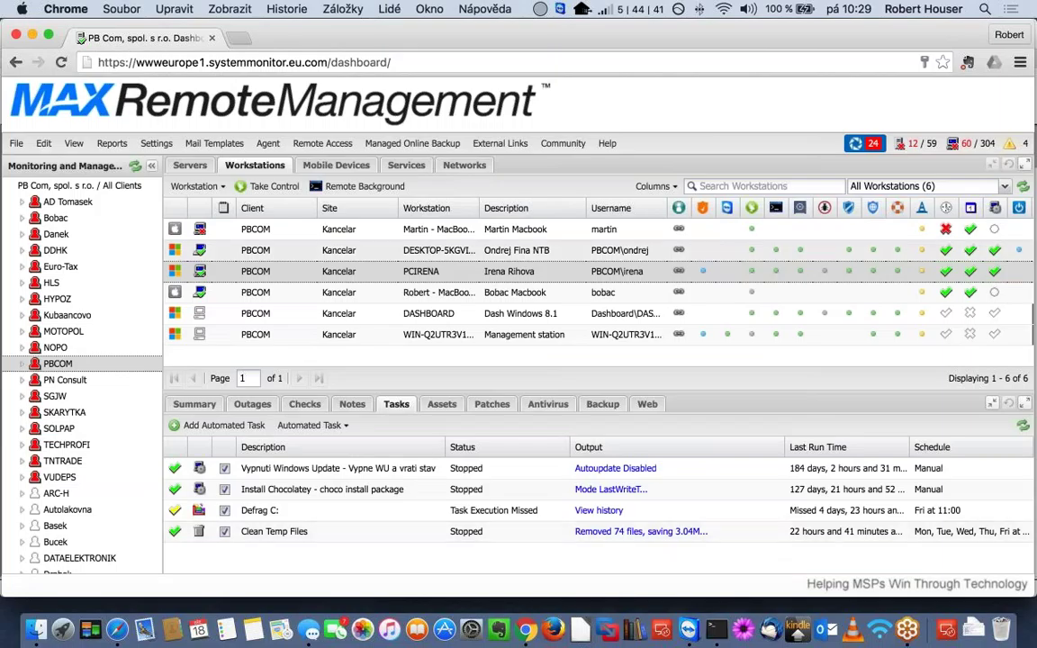
- Open DESKTOP-5KGVI0K's settings, unlock its name field, and cancel without renaming
{"action": "left_click", "coordinate": [427, 251]}
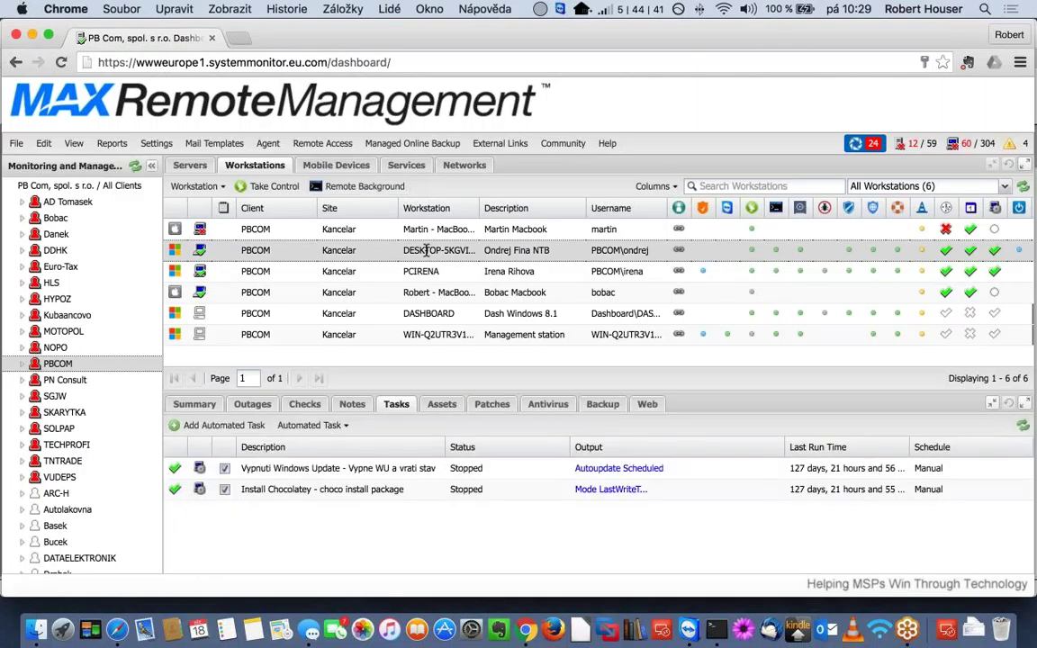
{"action": "double_click", "coordinate": [424, 251]}
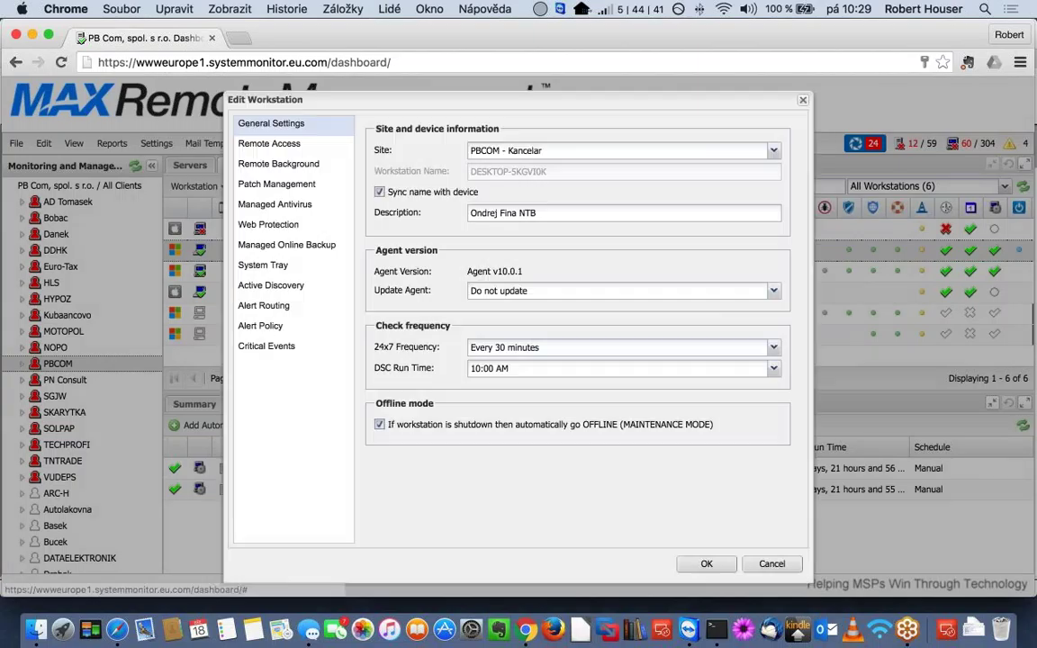
{"action": "left_click", "coordinate": [380, 193]}
{"action": "left_click", "coordinate": [561, 174]}
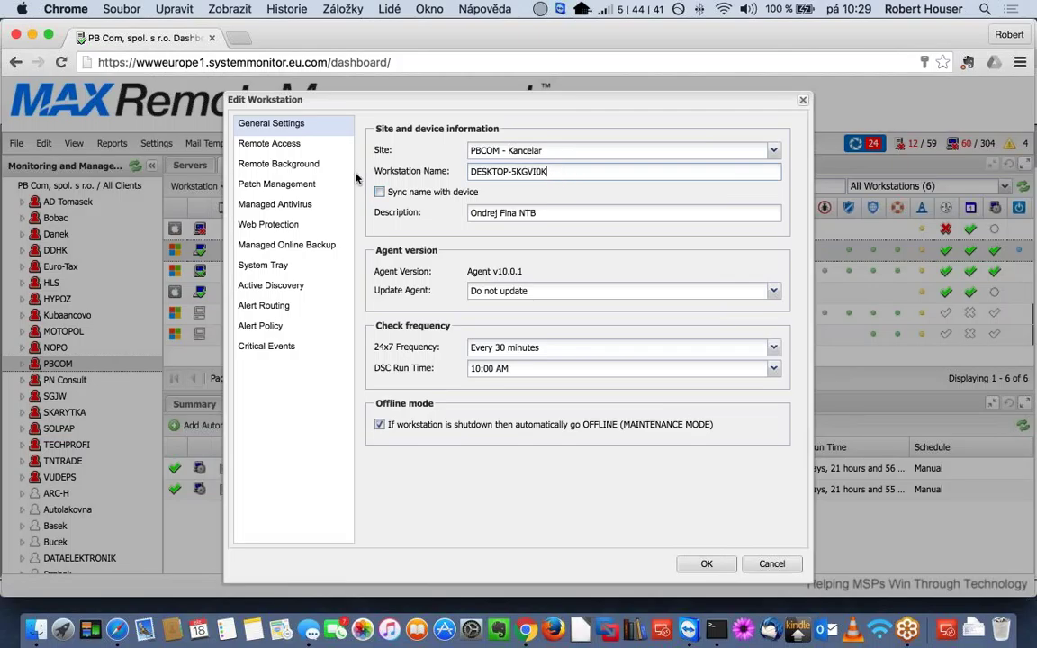
{"action": "left_click", "coordinate": [771, 563]}
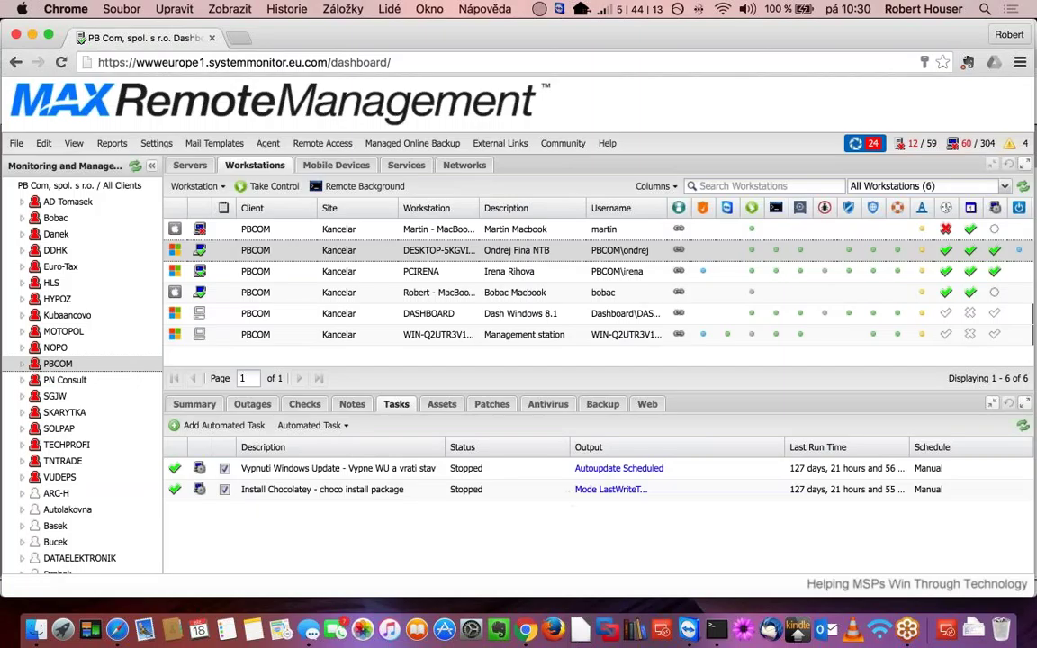
- Show PCIRENA's Patches tab and scroll through its Windows 7 x64 security updates
{"action": "left_click", "coordinate": [421, 271]}
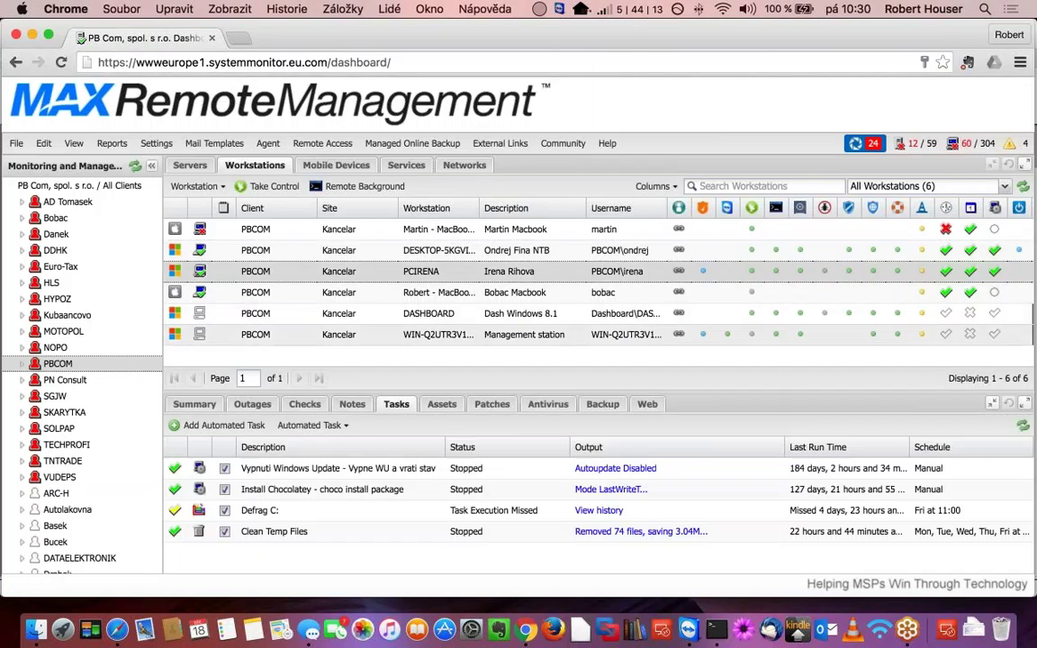
{"action": "left_click", "coordinate": [493, 405]}
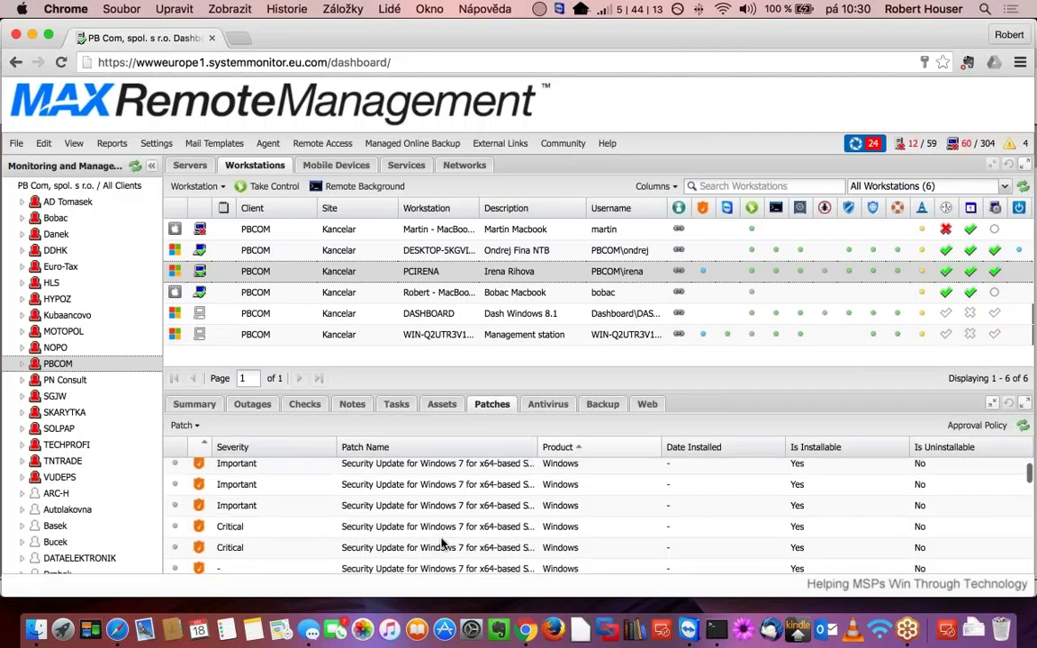
{"action": "scroll", "coordinate": [441, 543], "scroll_direction": "down", "scroll_amount": 3}
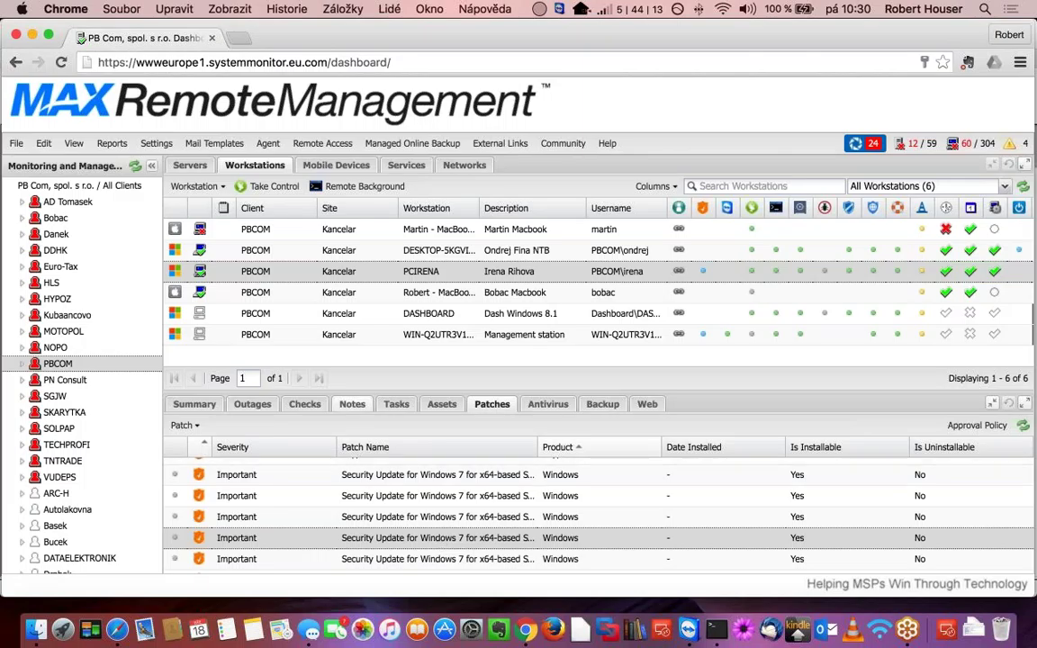
{"action": "double_click", "coordinate": [447, 538]}
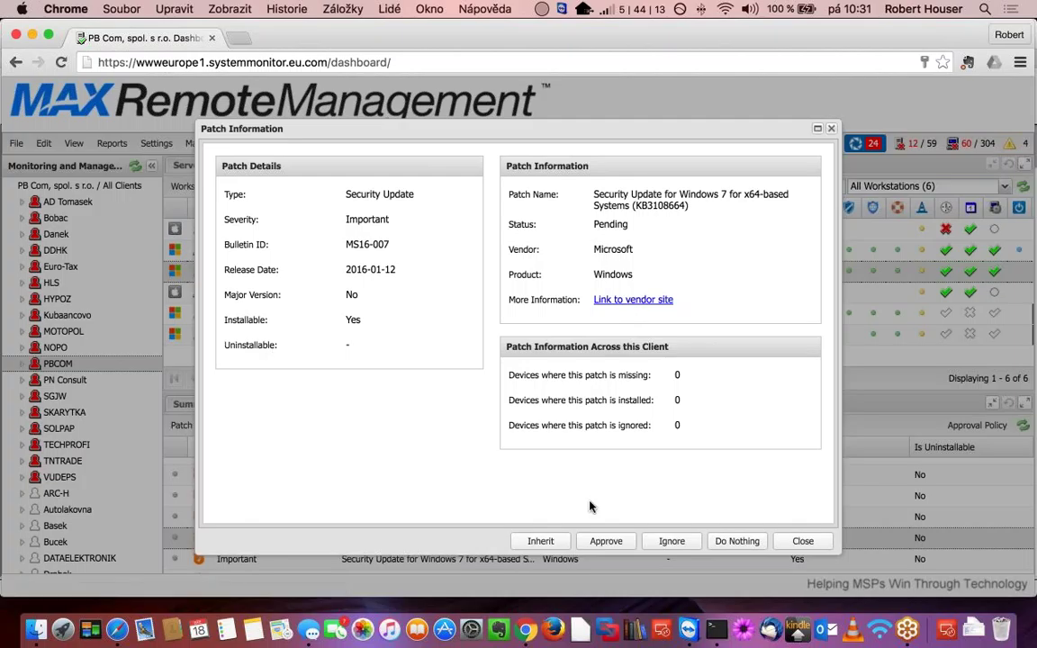
{"action": "left_click", "coordinate": [800, 540]}
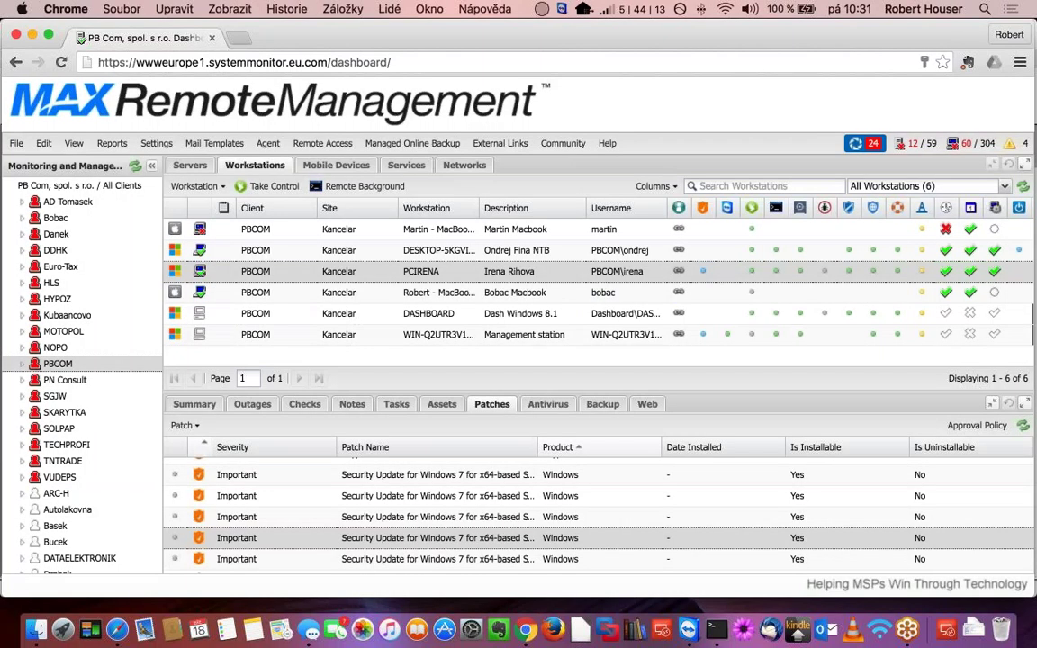
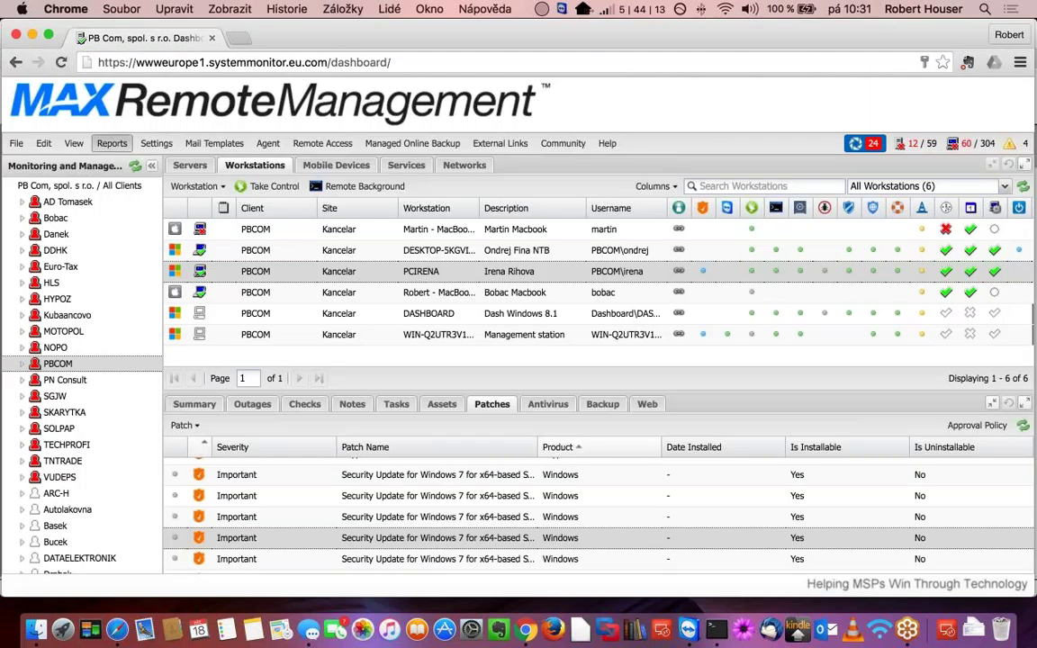
- Open Executive Summary Reports under Reports > Client Reports to choose a client, year and month
{"action": "left_click", "coordinate": [112, 143]}
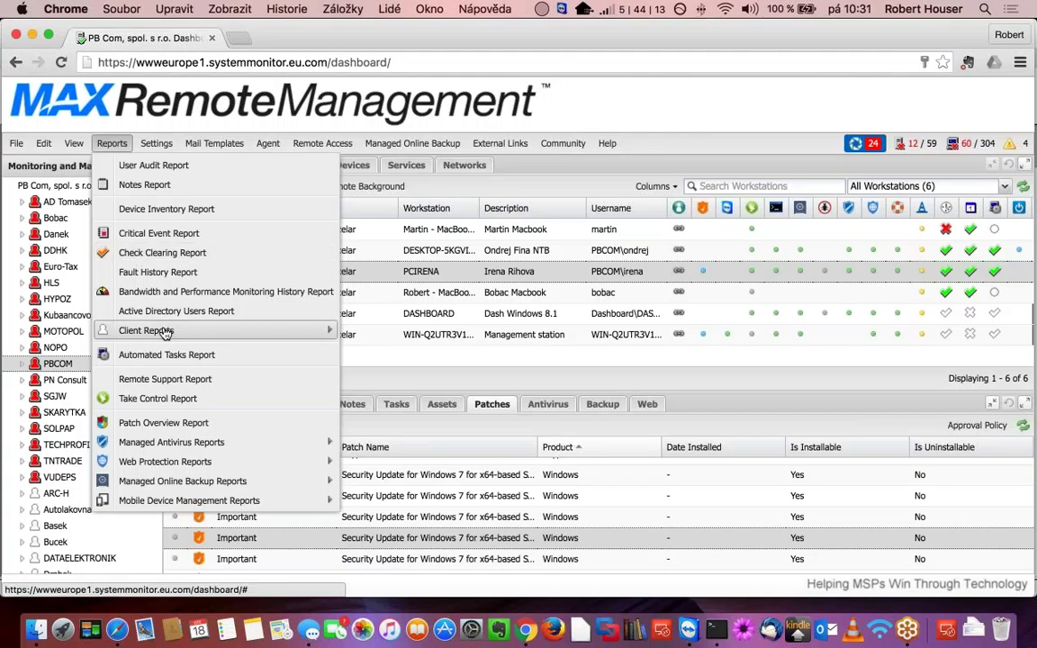
{"action": "mouse_move", "coordinate": [165, 333]}
{"action": "mouse_move", "coordinate": [410, 334]}
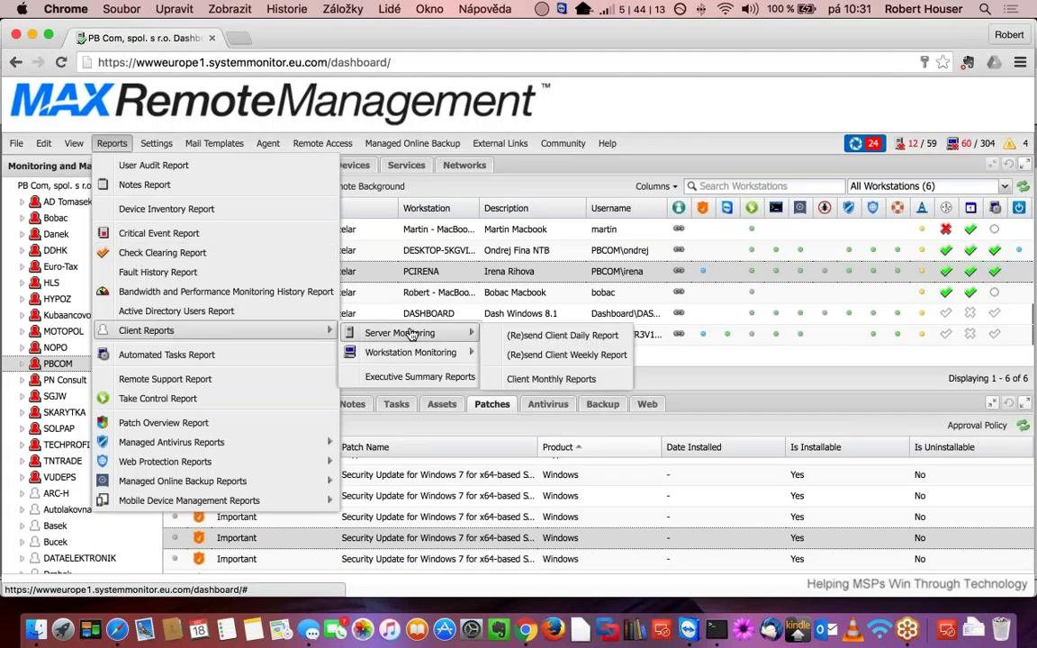
{"action": "mouse_move", "coordinate": [416, 355]}
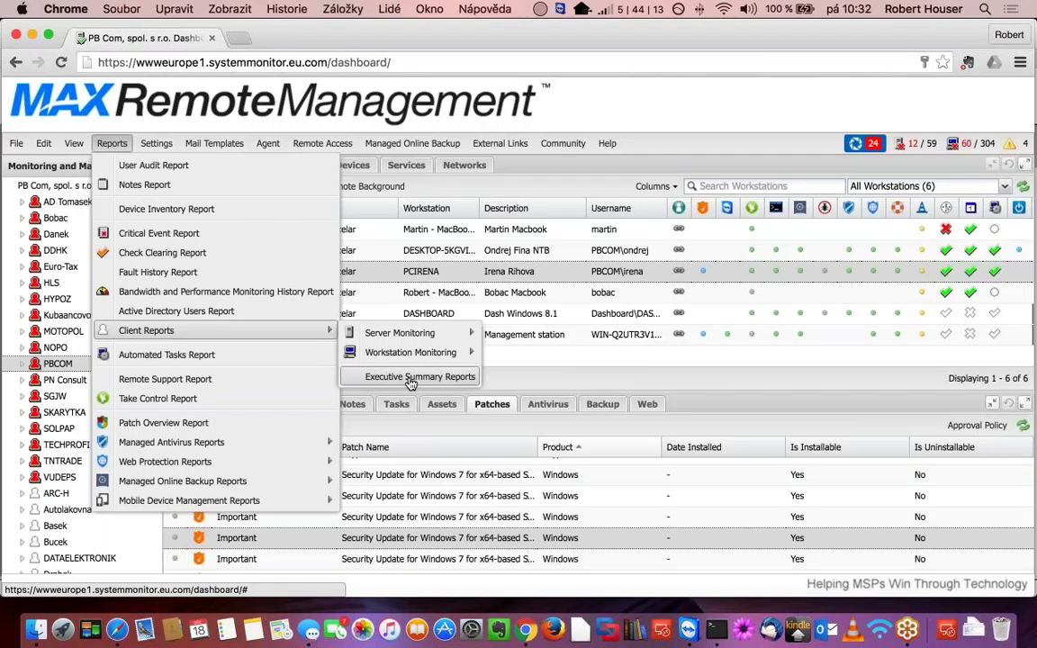
{"action": "left_click", "coordinate": [409, 377]}
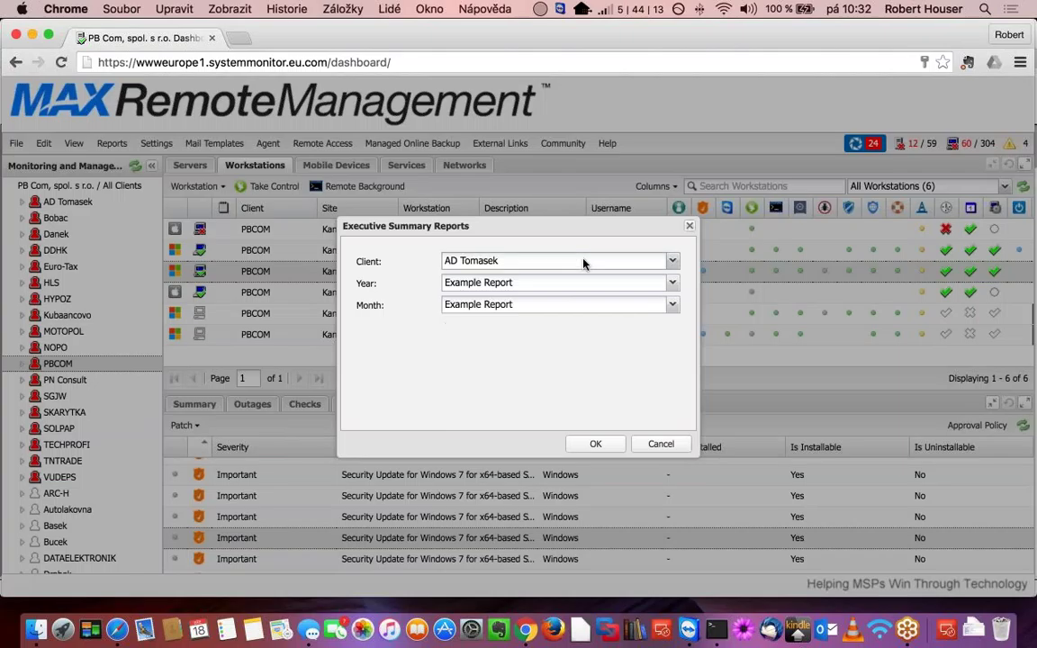
- Select client PBCOM, keep Year 2016 and Month February, and generate the report
{"action": "left_click", "coordinate": [584, 261]}
{"action": "scroll", "coordinate": [506, 482], "scroll_direction": "down", "scroll_amount": 8}
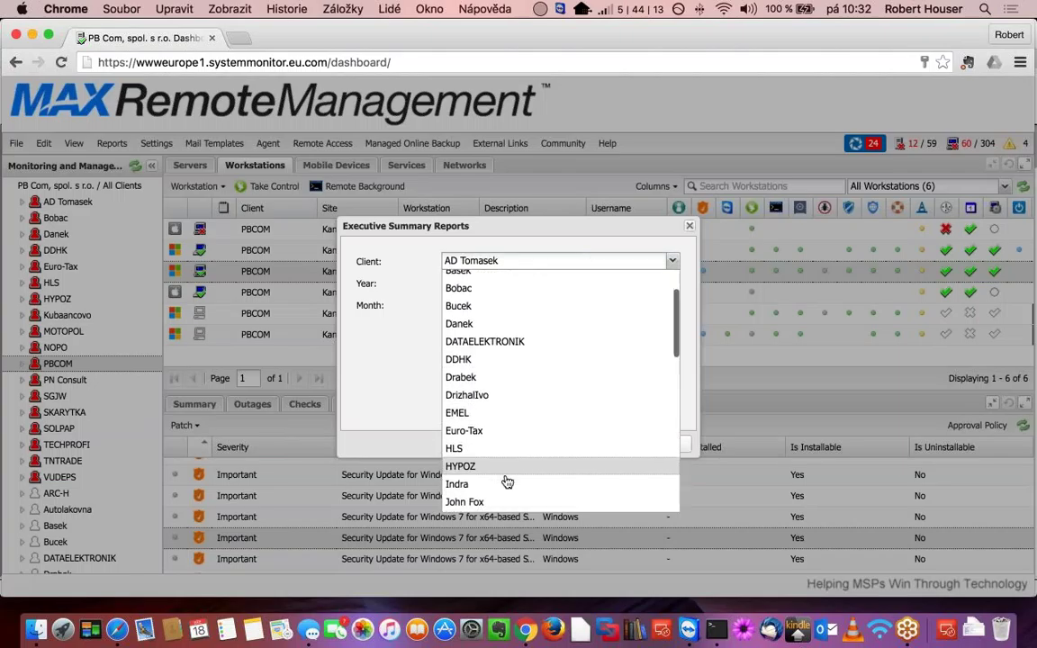
{"action": "scroll", "coordinate": [506, 481], "scroll_direction": "down", "scroll_amount": 5}
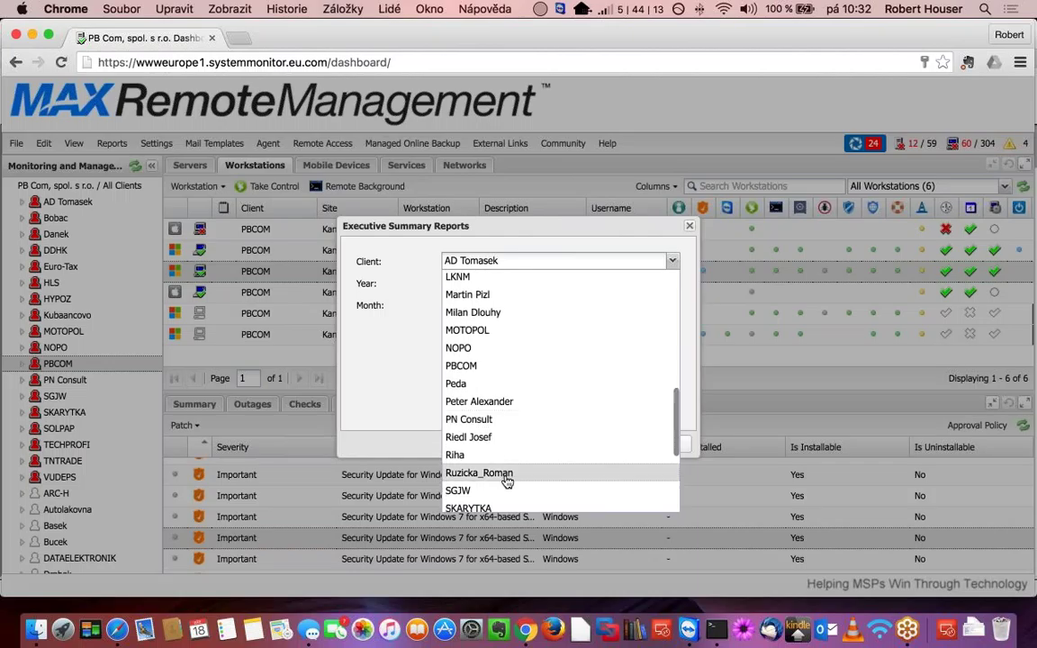
{"action": "scroll", "coordinate": [506, 481], "scroll_direction": "up", "scroll_amount": 3}
{"action": "left_click", "coordinate": [484, 461]}
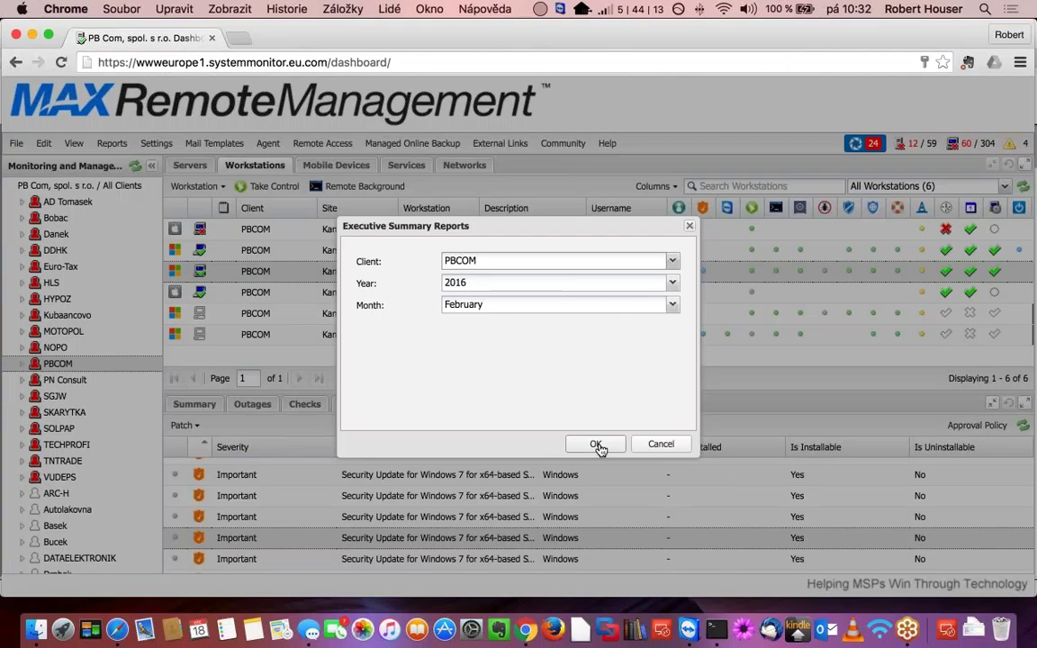
{"action": "left_click", "coordinate": [596, 445]}
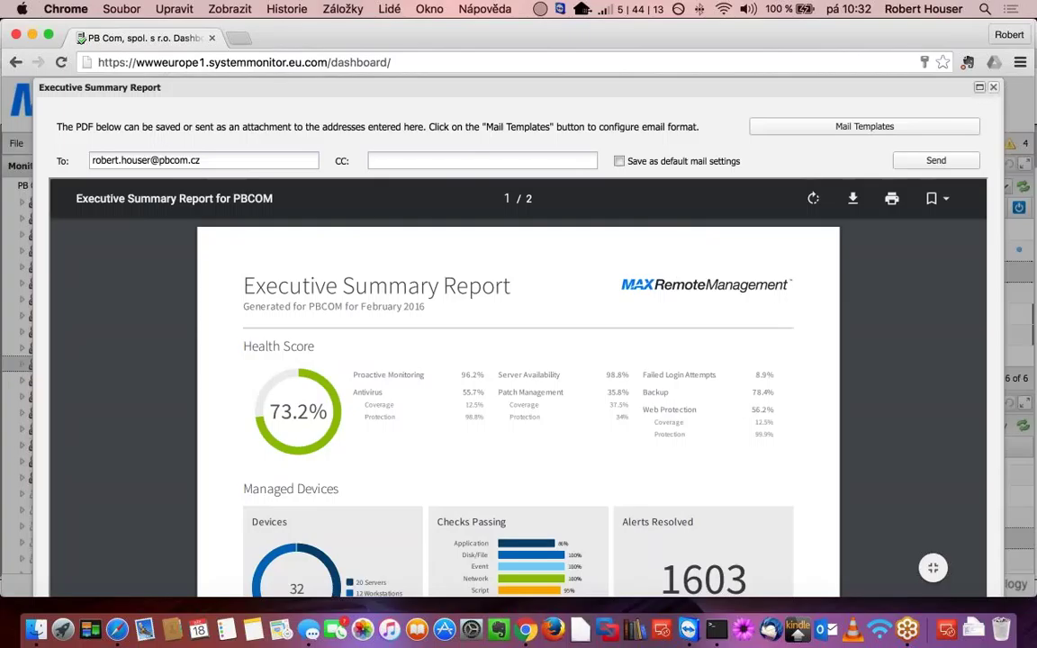
- Maximize the PBCOM report window, scroll through both PDF pages, and close it
{"action": "left_click", "coordinate": [979, 87]}
{"action": "scroll", "coordinate": [693, 371], "scroll_direction": "down", "scroll_amount": 3}
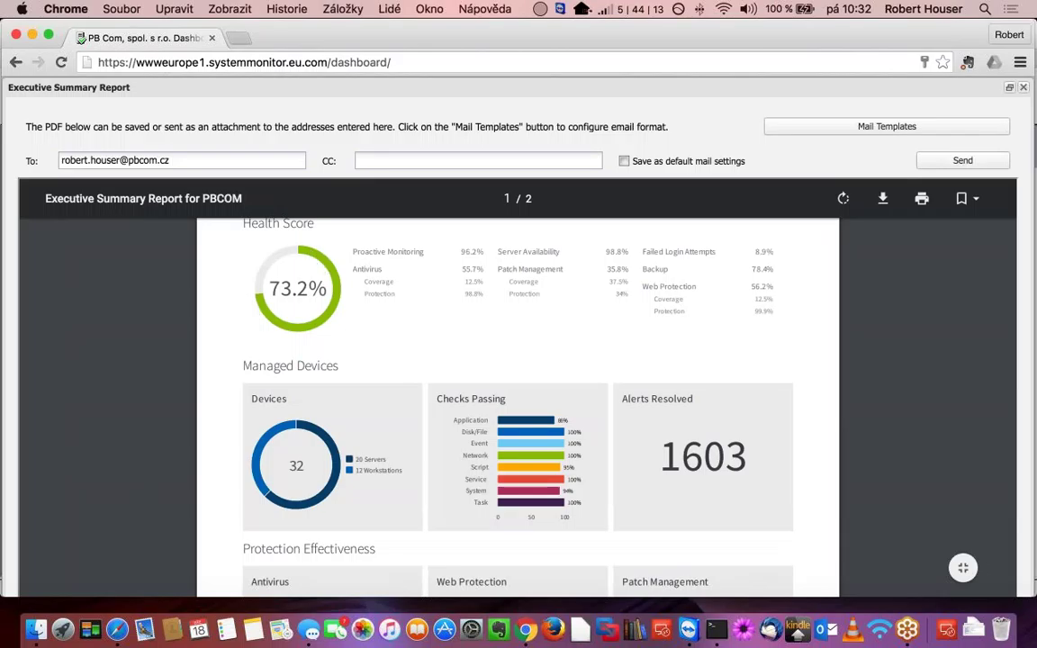
{"action": "scroll", "coordinate": [262, 404], "scroll_direction": "down", "scroll_amount": 3}
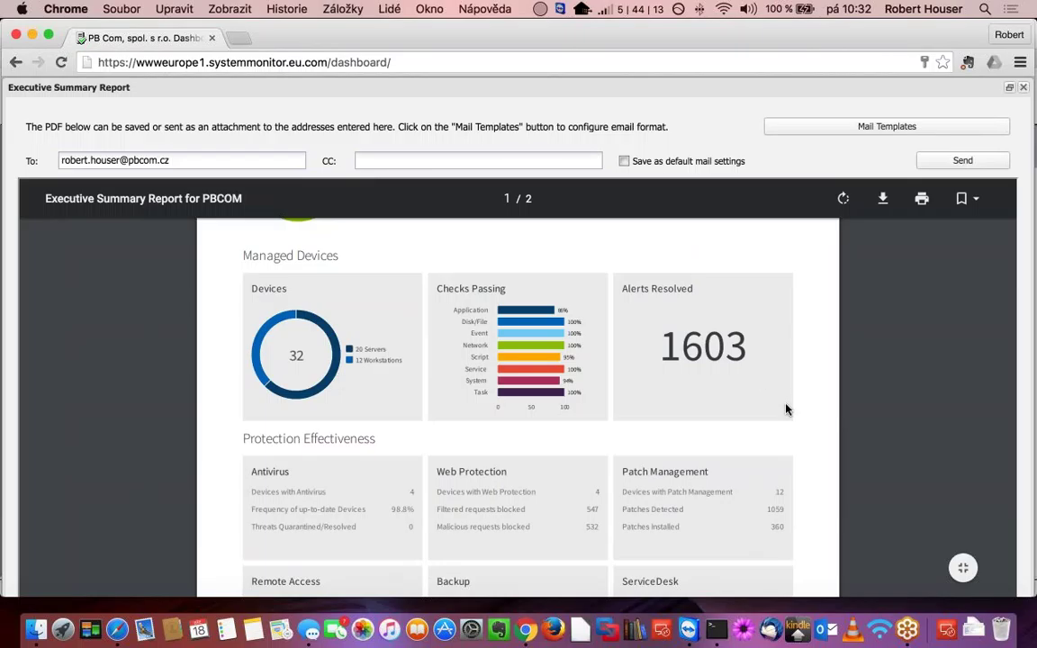
{"action": "scroll", "coordinate": [785, 409], "scroll_direction": "down", "scroll_amount": 10}
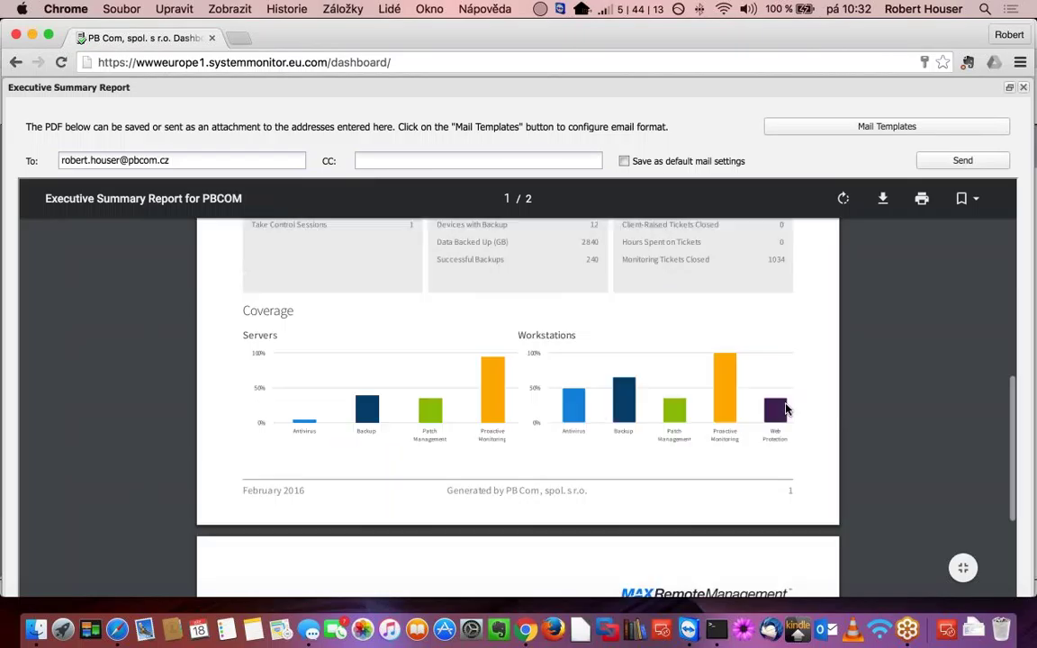
{"action": "scroll", "coordinate": [785, 409], "scroll_direction": "down", "scroll_amount": 10}
{"action": "scroll", "coordinate": [786, 410], "scroll_direction": "down", "scroll_amount": 5}
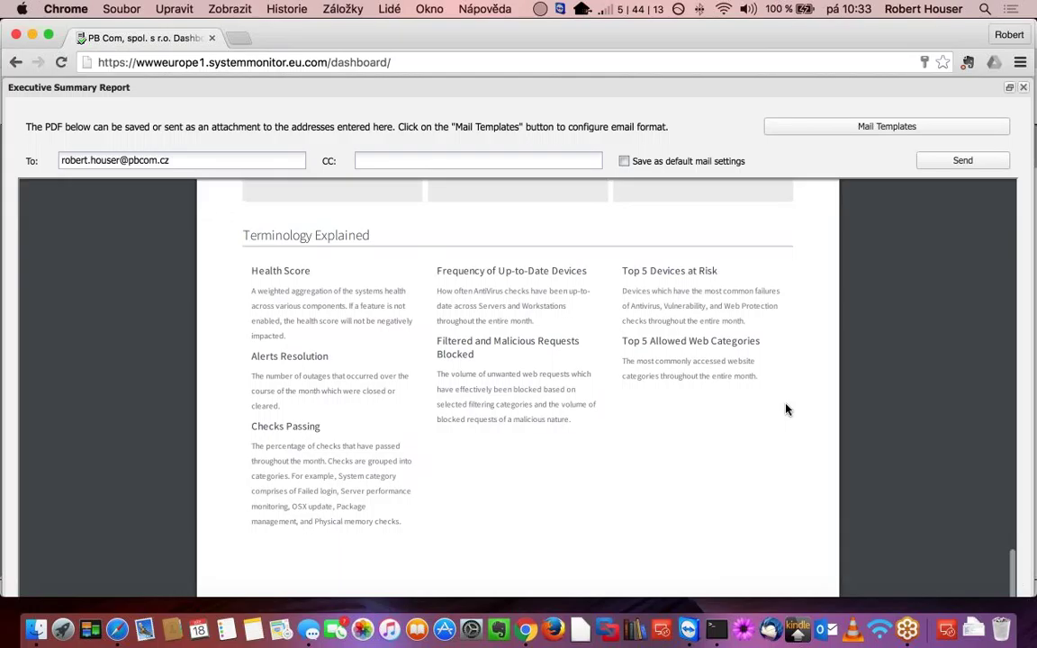
{"action": "scroll", "coordinate": [785, 410], "scroll_direction": "up", "scroll_amount": 8}
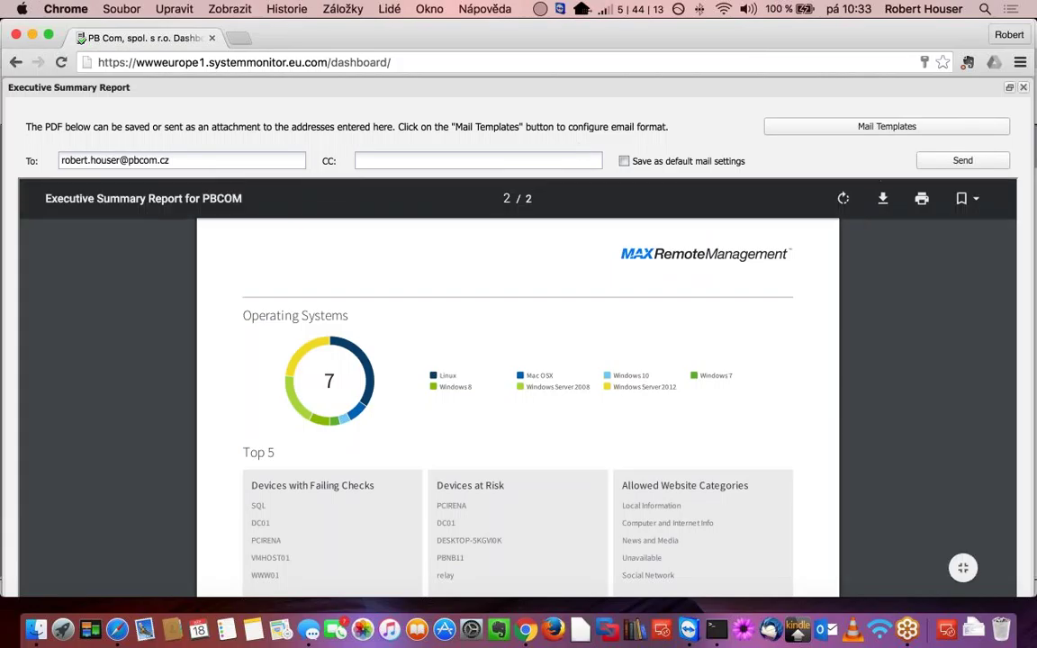
{"action": "left_click", "coordinate": [1024, 88]}
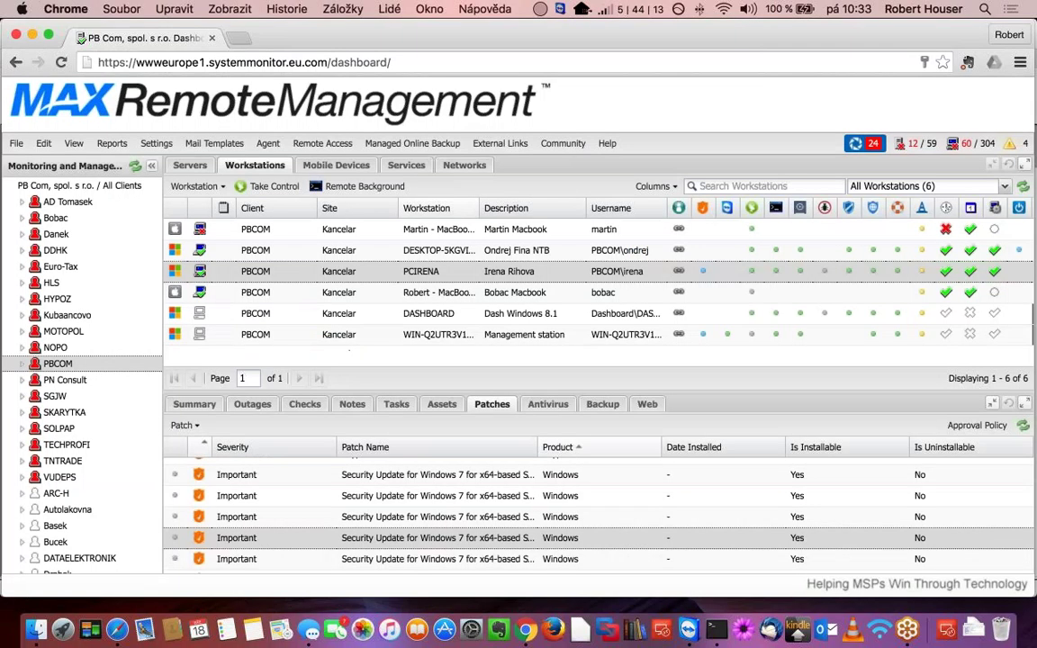
- Generate the Executive Summary Report with the Example Report defaults, showing Coffee Nation's January 2016 report
{"action": "left_click", "coordinate": [110, 144]}
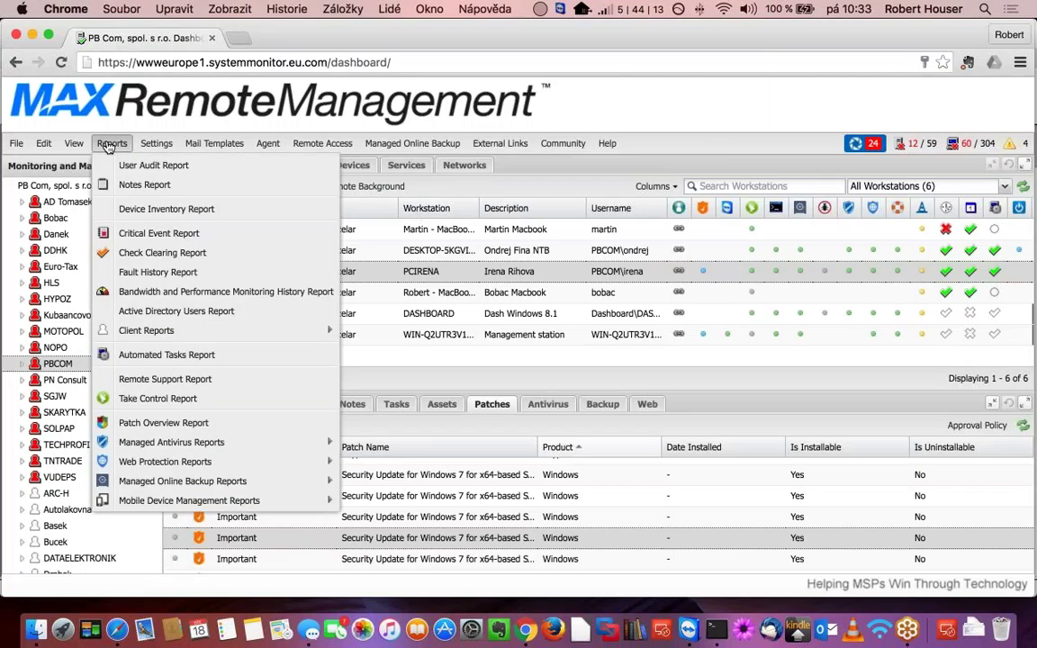
{"action": "mouse_move", "coordinate": [303, 337]}
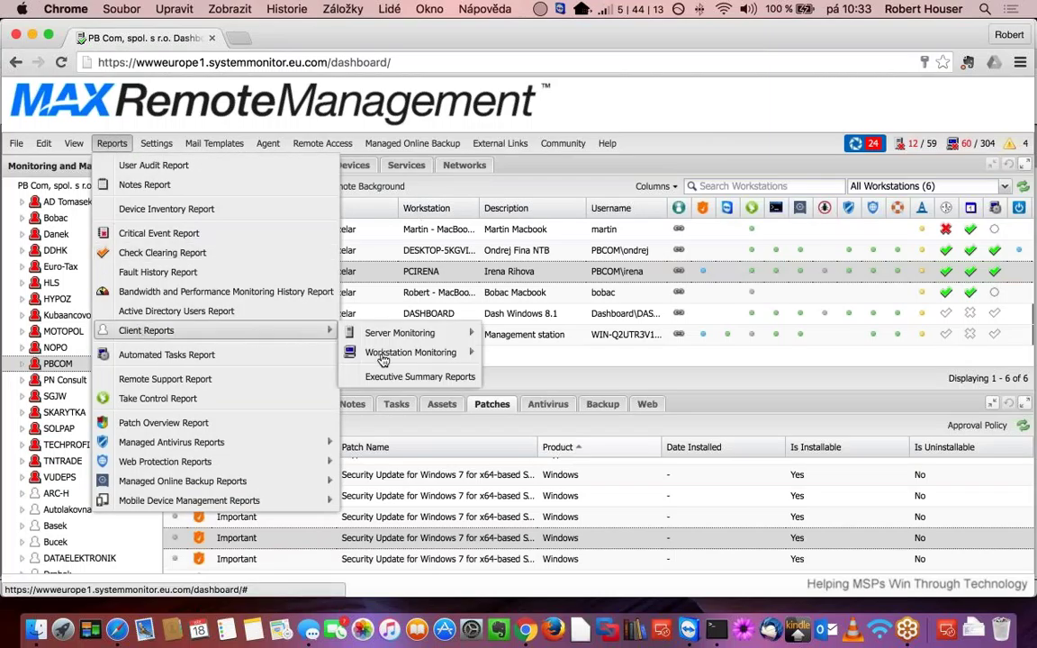
{"action": "left_click", "coordinate": [419, 376]}
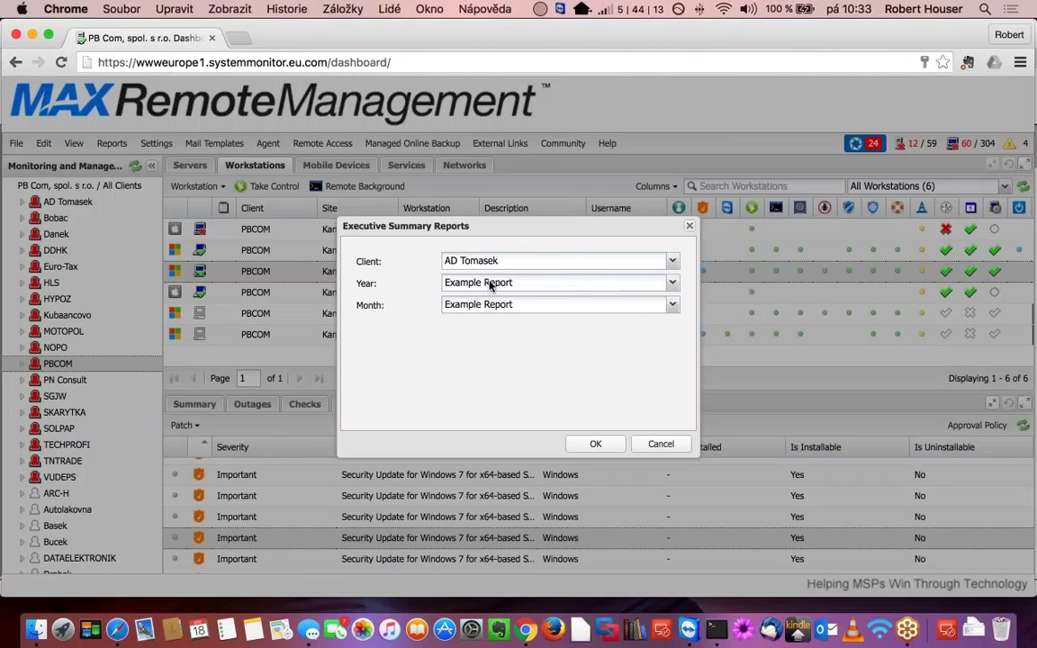
{"action": "left_click", "coordinate": [593, 445]}
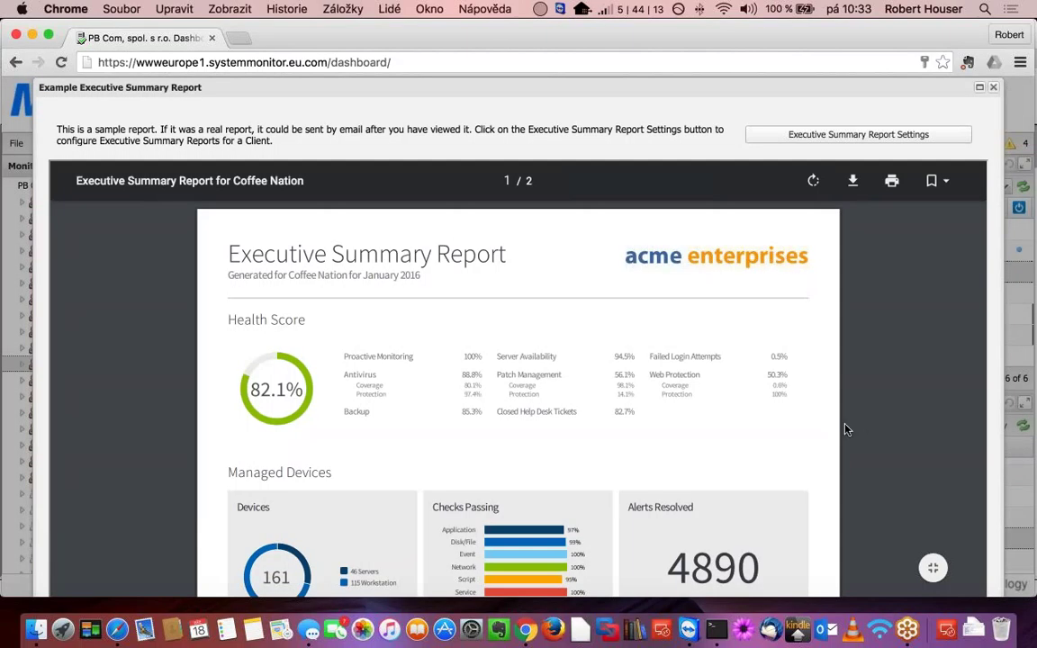
- Scroll down and back up through the Coffee Nation example PDF, then close its window
{"action": "scroll", "coordinate": [818, 430], "scroll_direction": "down", "scroll_amount": 8}
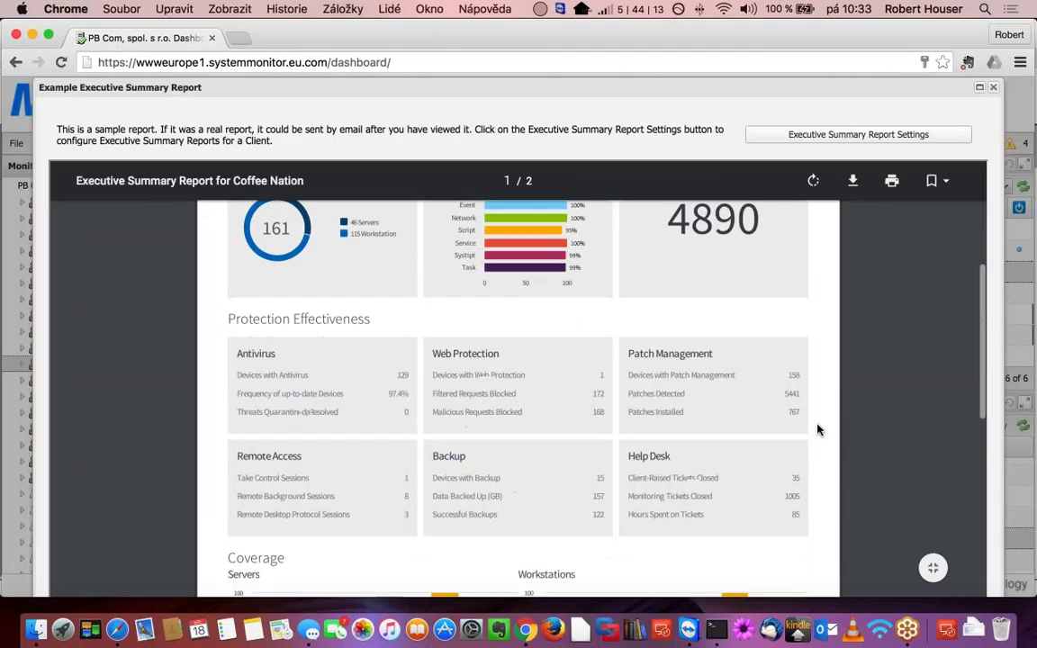
{"action": "scroll", "coordinate": [818, 429], "scroll_direction": "down", "scroll_amount": 7}
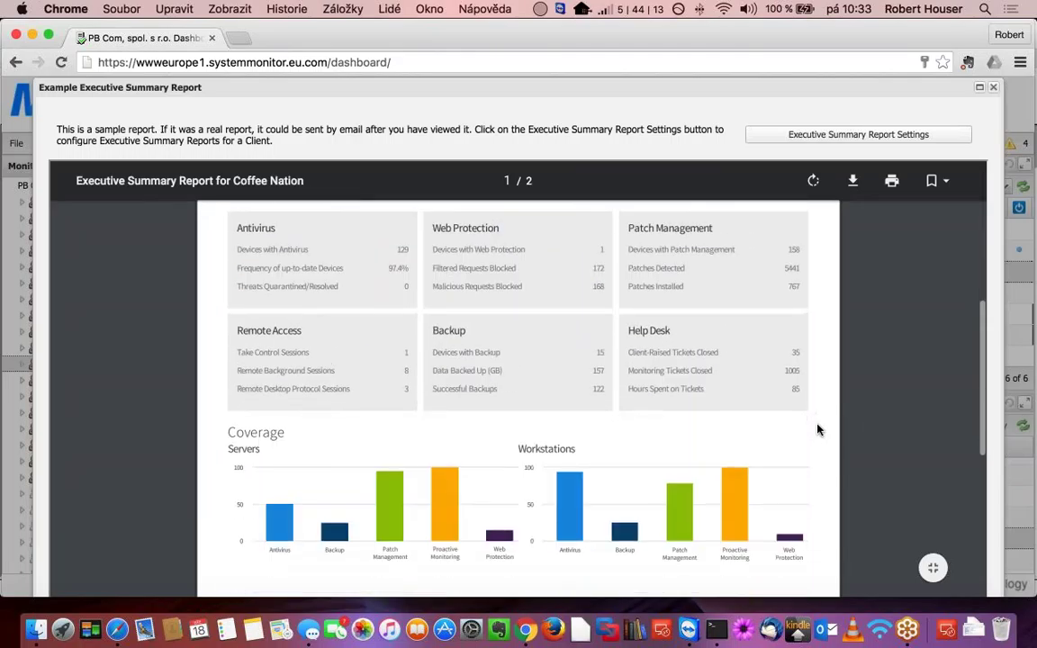
{"action": "scroll", "coordinate": [818, 429], "scroll_direction": "down", "scroll_amount": 15}
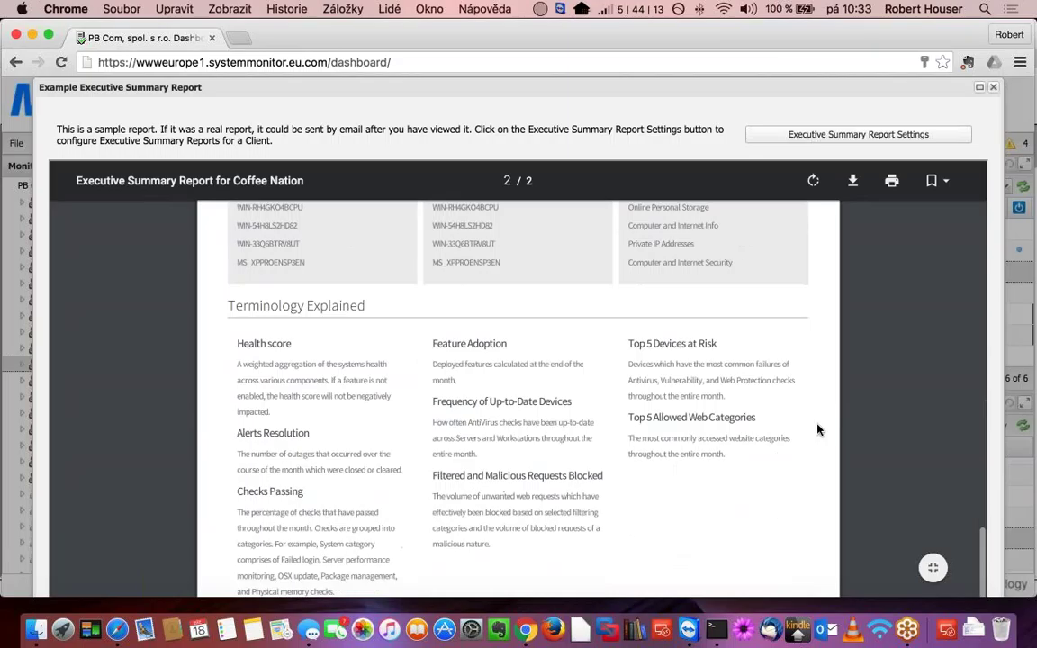
{"action": "scroll", "coordinate": [819, 429], "scroll_direction": "up", "scroll_amount": 10}
{"action": "scroll", "coordinate": [819, 430], "scroll_direction": "up", "scroll_amount": 8}
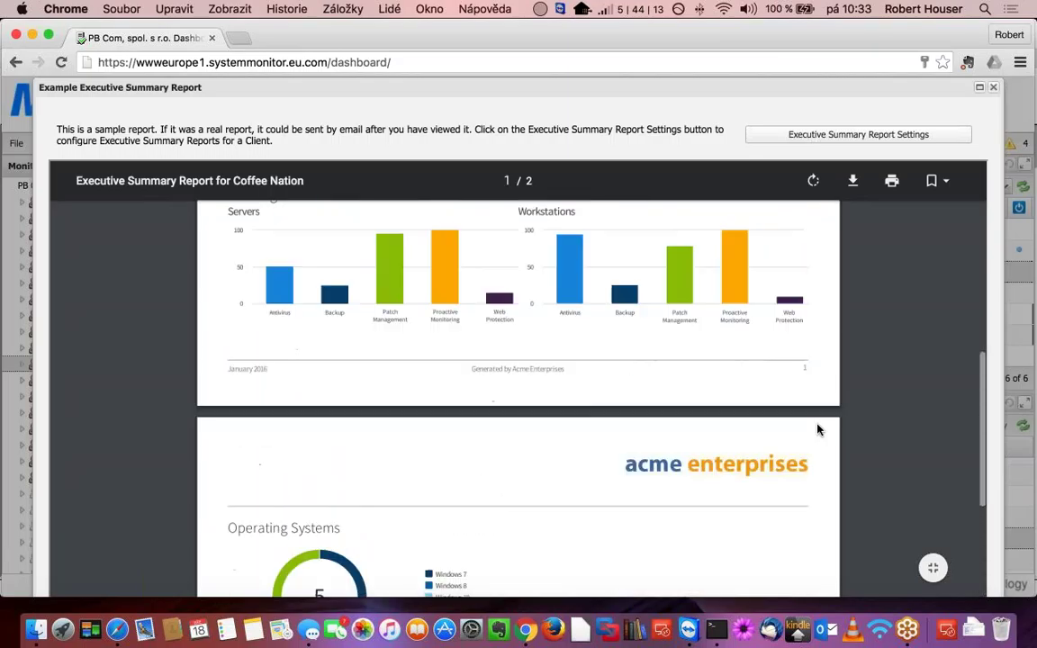
{"action": "scroll", "coordinate": [818, 429], "scroll_direction": "up", "scroll_amount": 13}
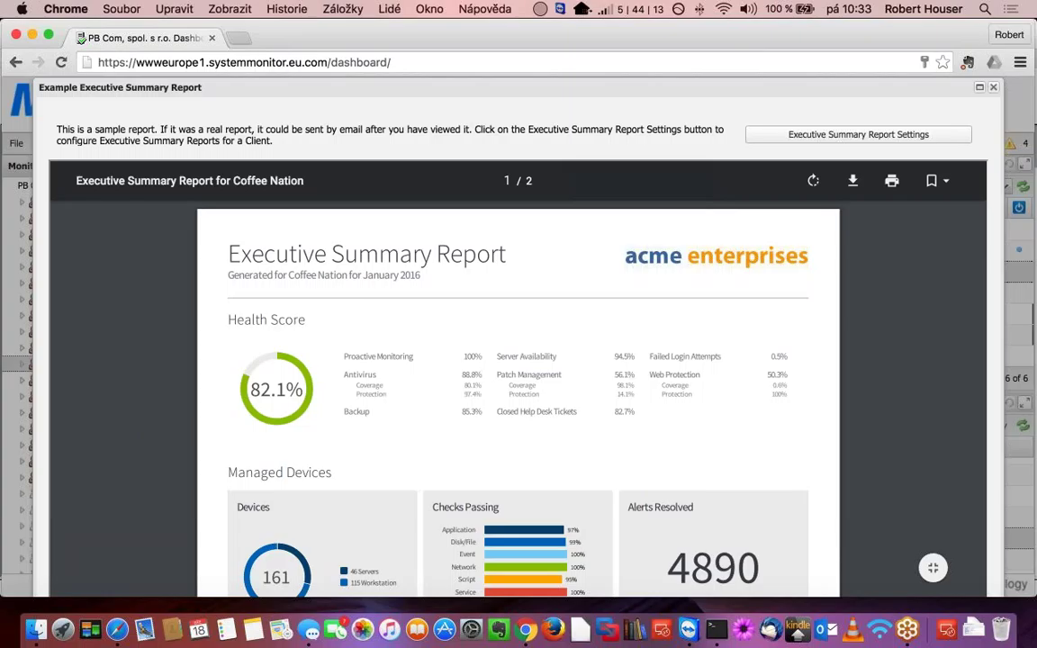
{"action": "left_click", "coordinate": [993, 87]}
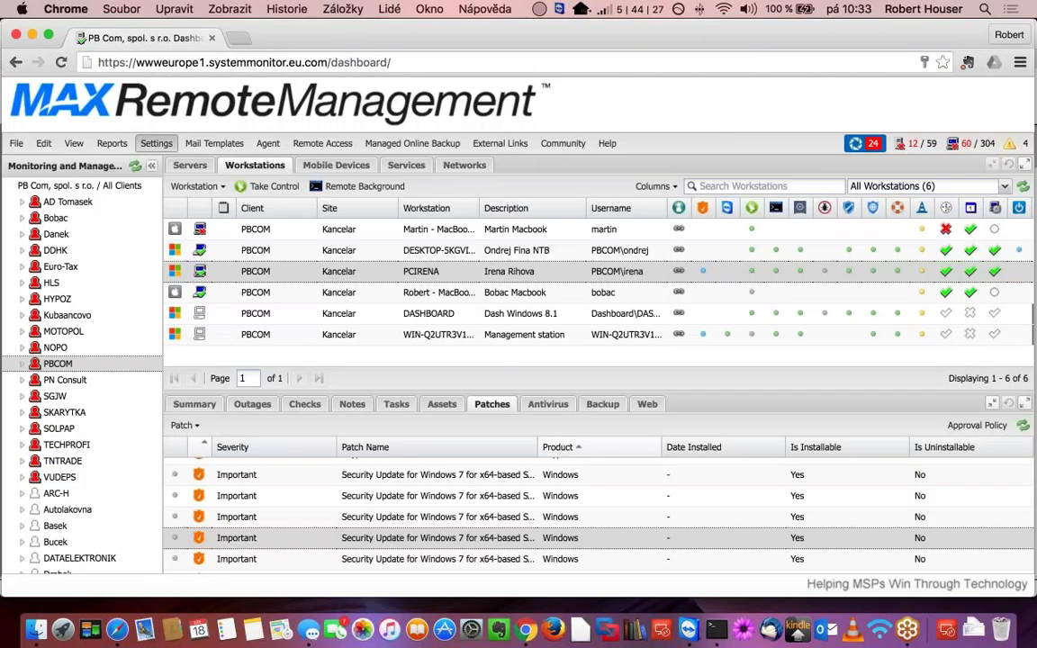
{"action": "left_click", "coordinate": [156, 143]}
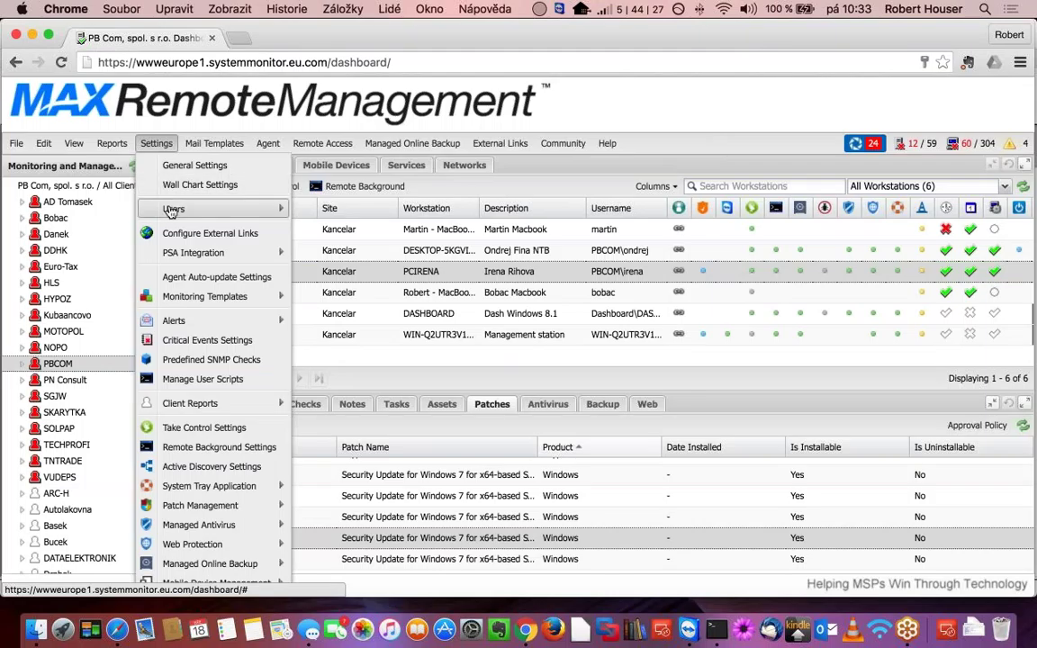
{"action": "mouse_move", "coordinate": [171, 209]}
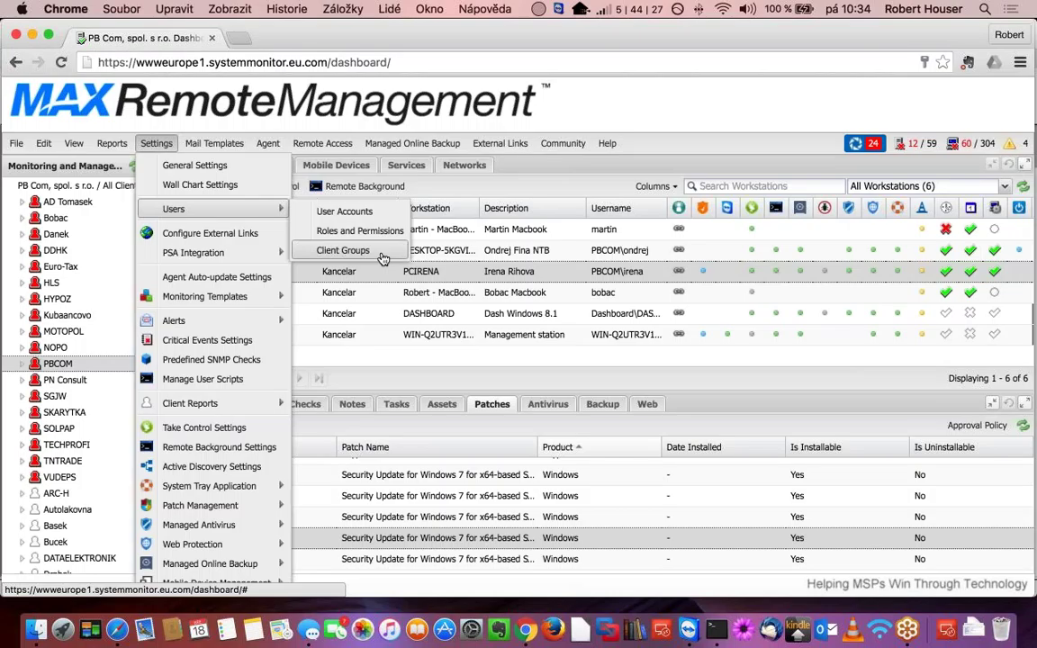
{"action": "left_click", "coordinate": [110, 144]}
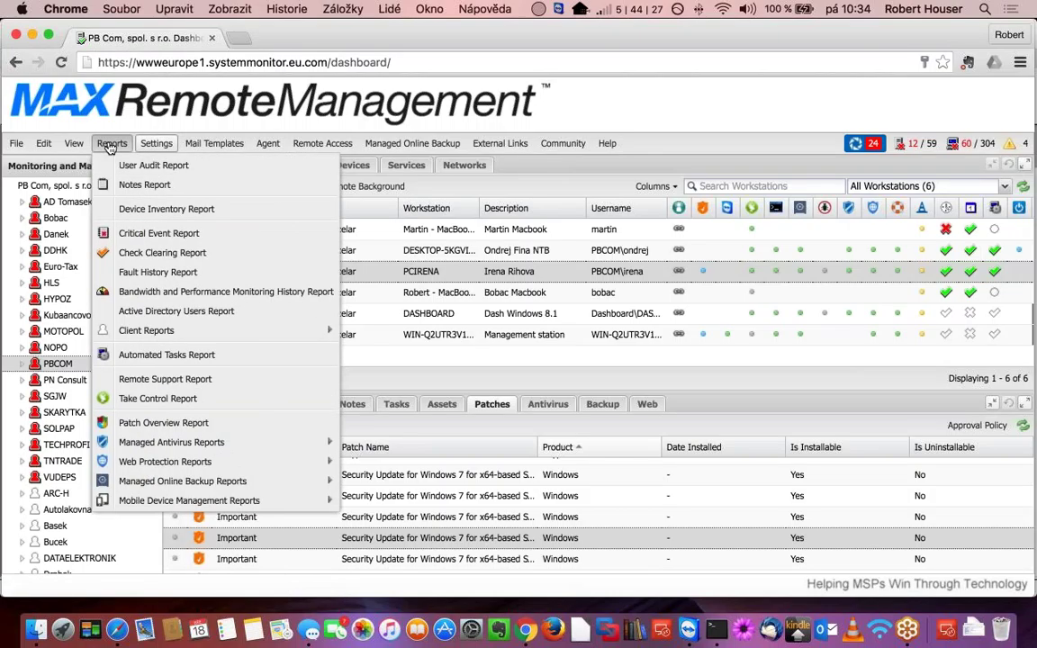
{"action": "mouse_move", "coordinate": [170, 336]}
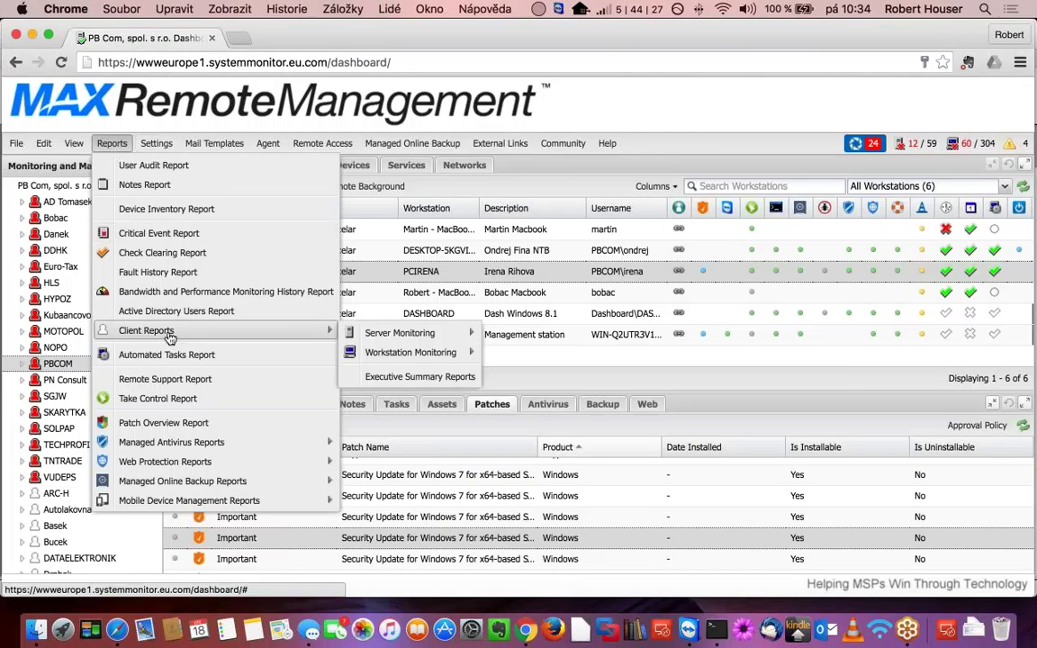
{"action": "mouse_move", "coordinate": [398, 340]}
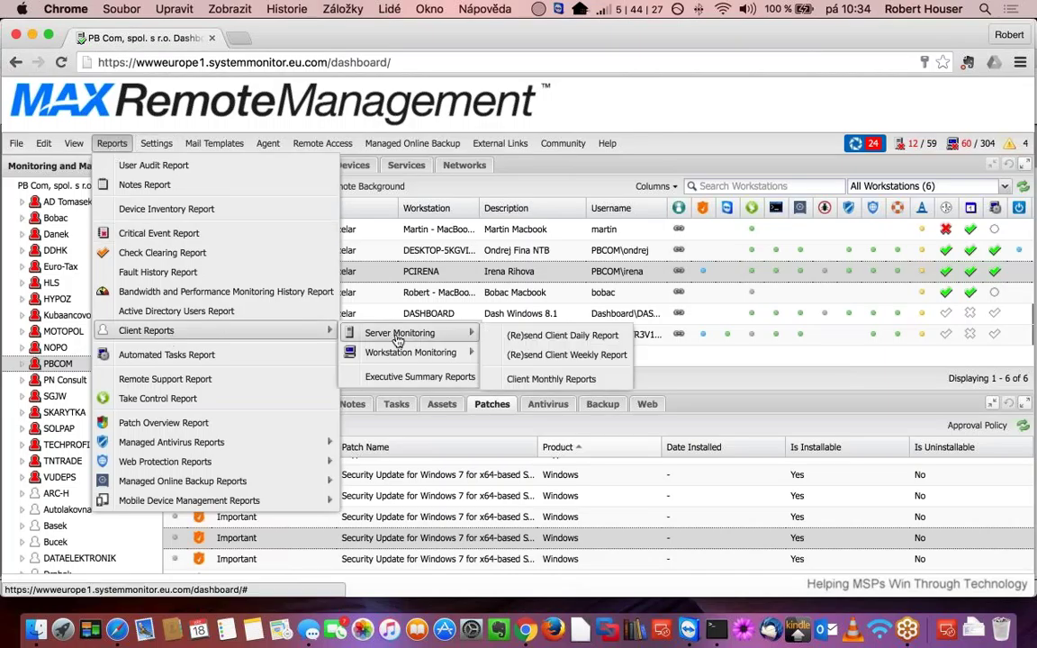
{"action": "left_click", "coordinate": [120, 144]}
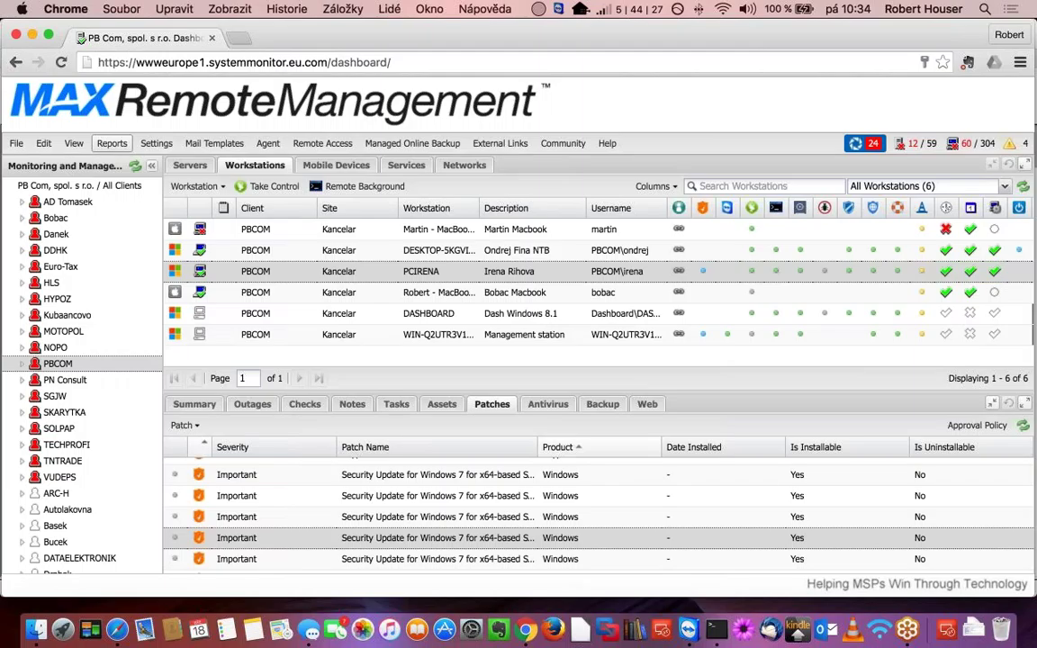
- Show the Agent > Download Agent submenu with v9.13.8, v10.0.1 RC, OSX Agent v1.3.0 and Site Installation Package
{"action": "left_click", "coordinate": [267, 143]}
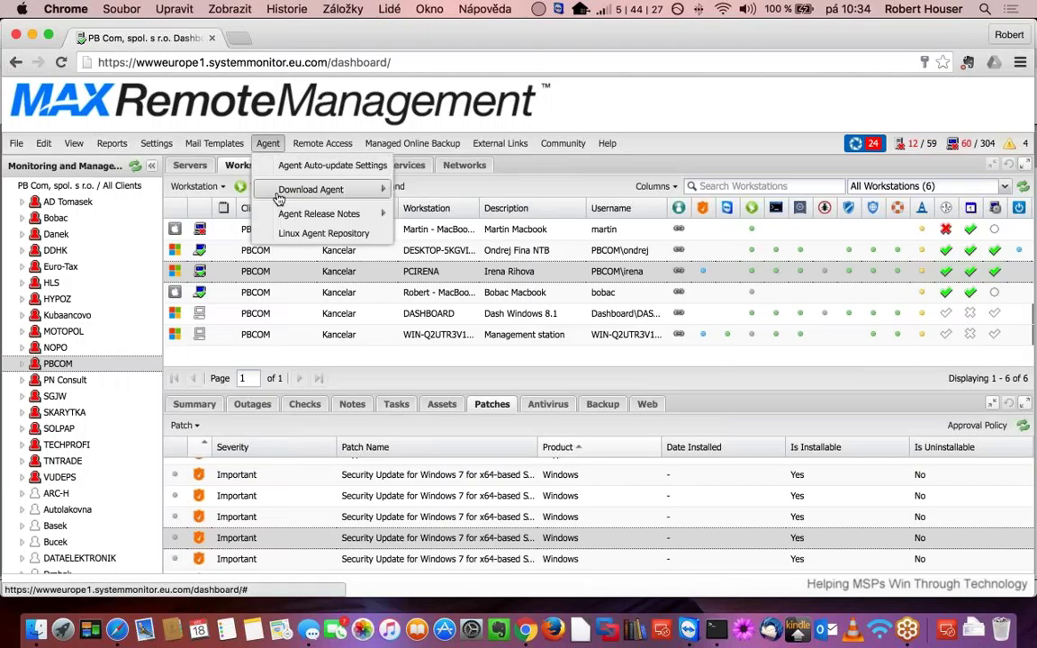
{"action": "mouse_move", "coordinate": [281, 198]}
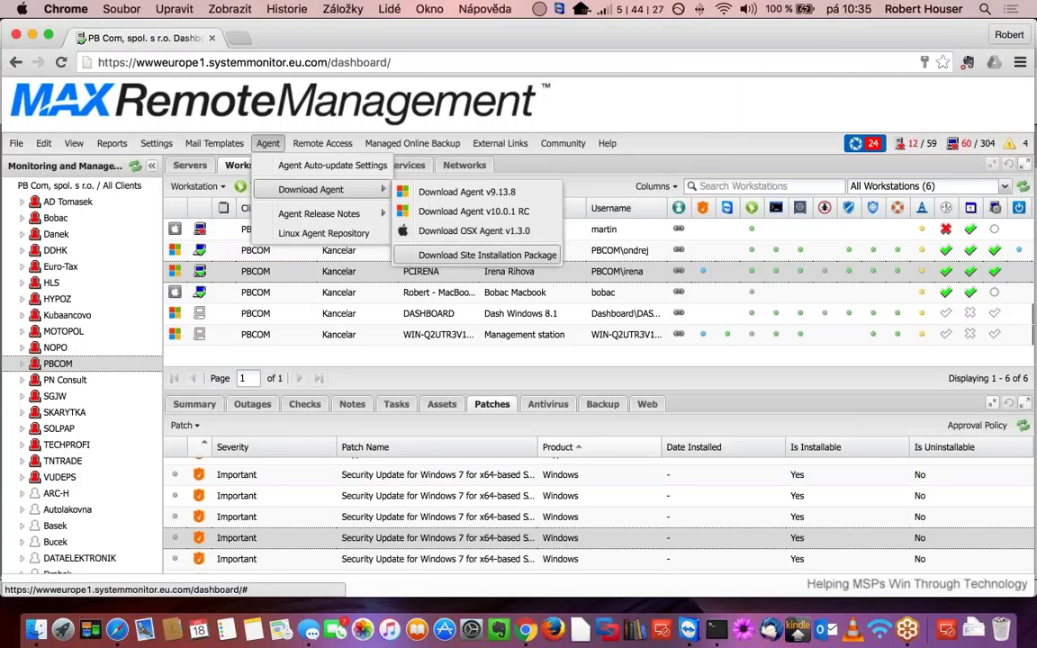
- Request the Site Installation Package with the Agent Key password, get Permission denied, and close the window
{"action": "left_click", "coordinate": [492, 256]}
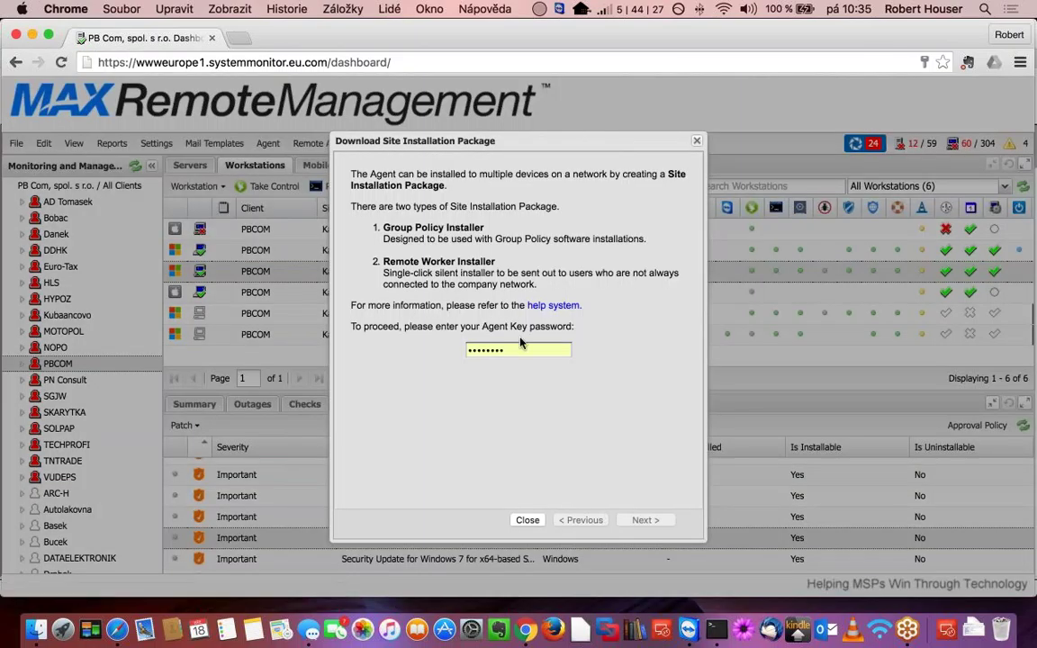
{"action": "left_click", "coordinate": [531, 349]}
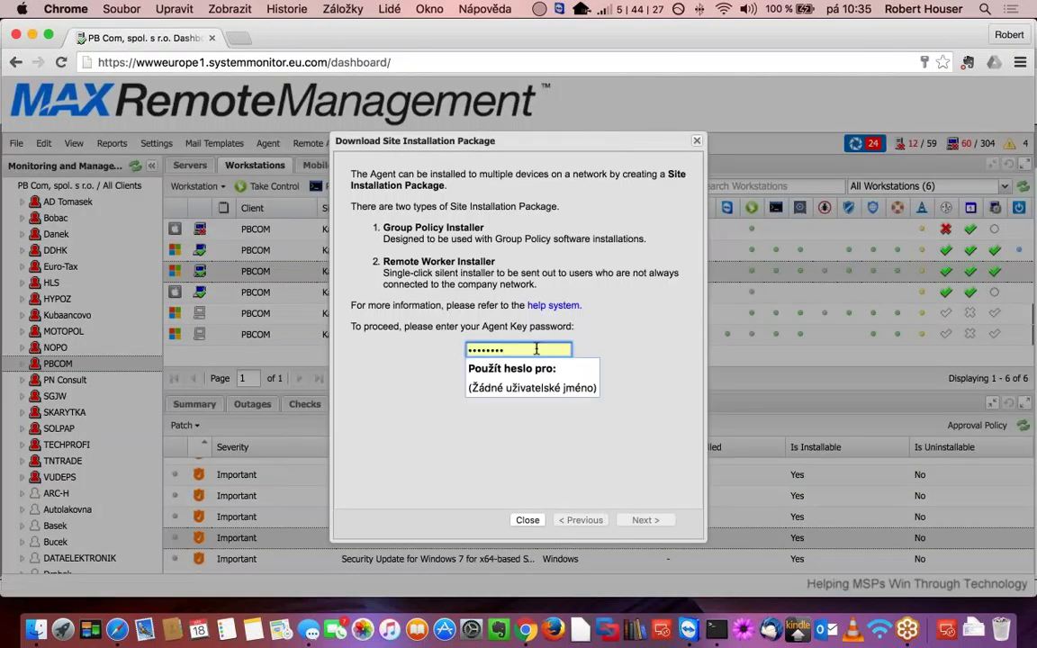
{"action": "left_click", "coordinate": [578, 387]}
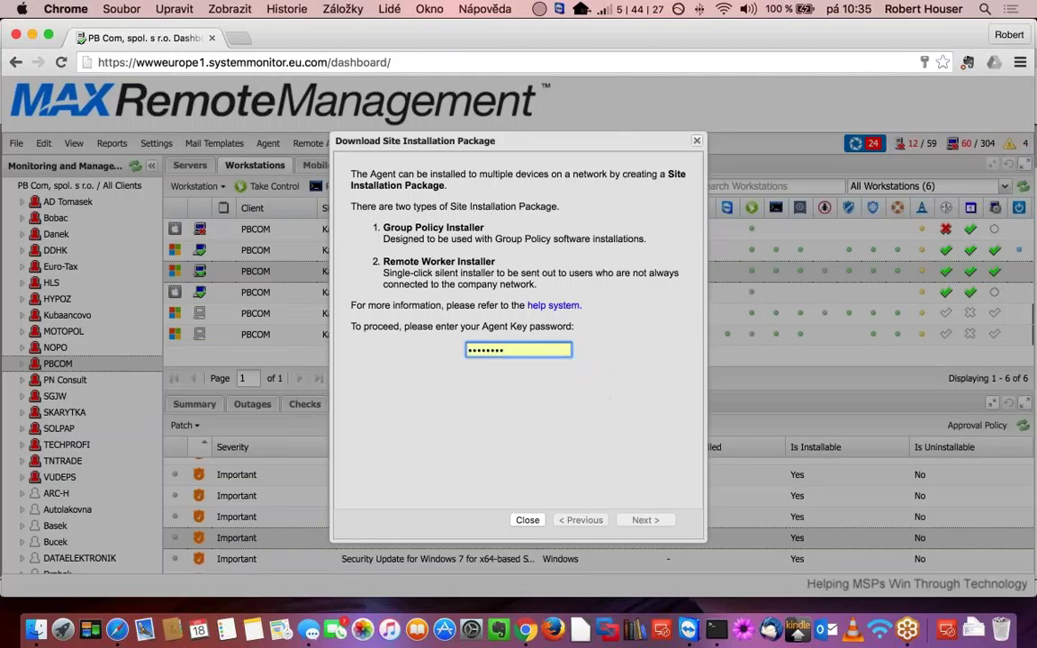
{"action": "left_click_drag", "start_coordinate": [540, 350], "coordinate": [434, 346]}
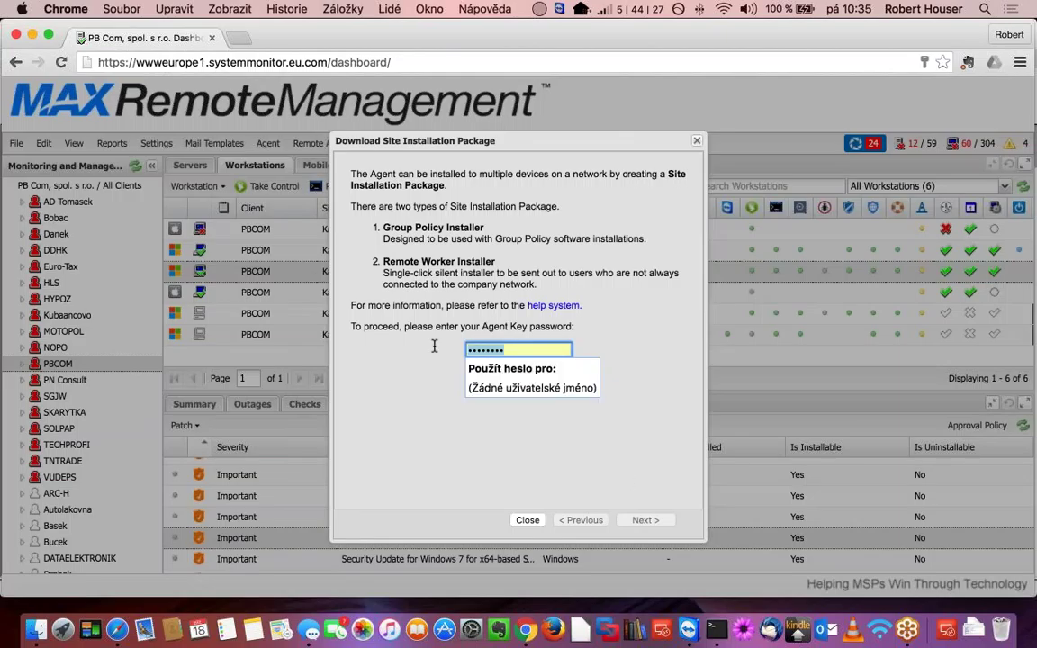
{"action": "type", "text": "********"}
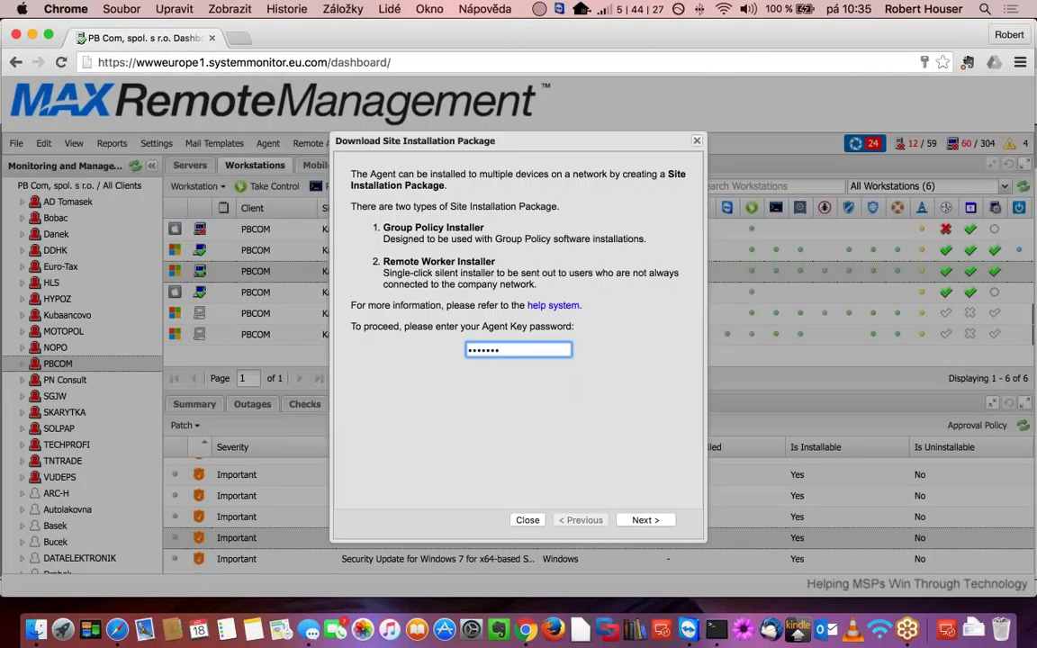
{"action": "left_click", "coordinate": [650, 520]}
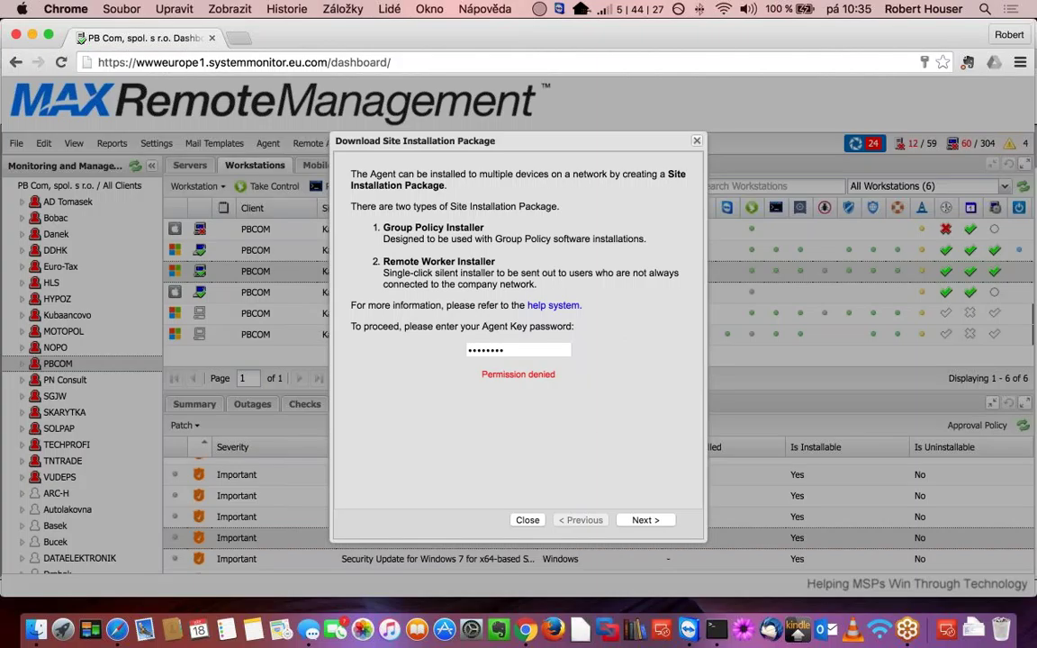
{"action": "left_click", "coordinate": [527, 520]}
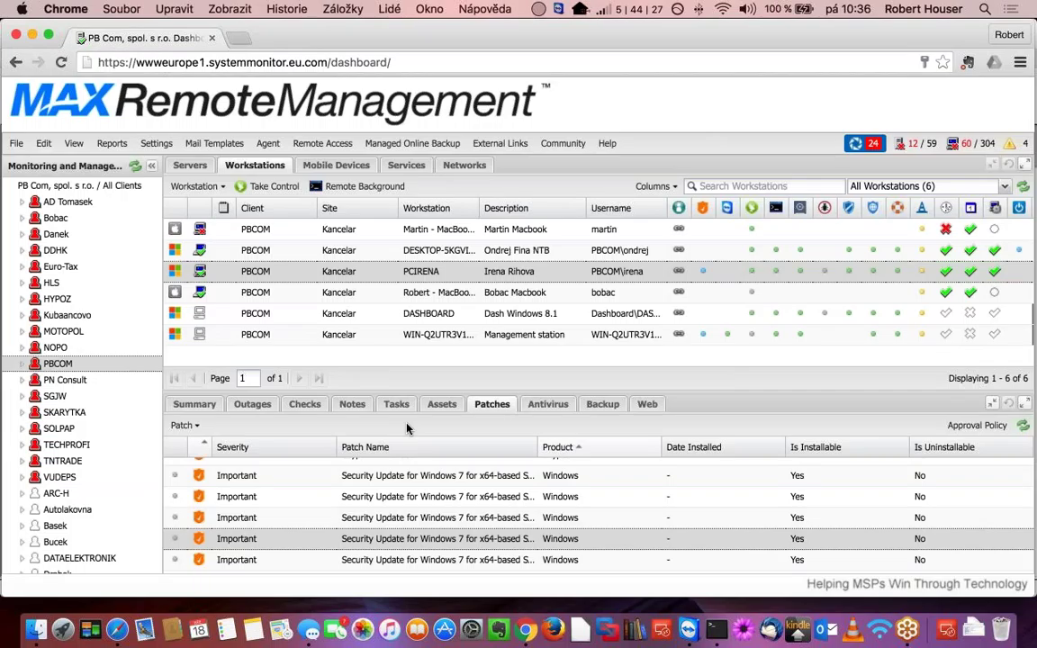
- Select SOLPAP in the client tree and view its networks, 192.168.16.0 and 192.168.24.0
{"action": "left_click", "coordinate": [56, 430]}
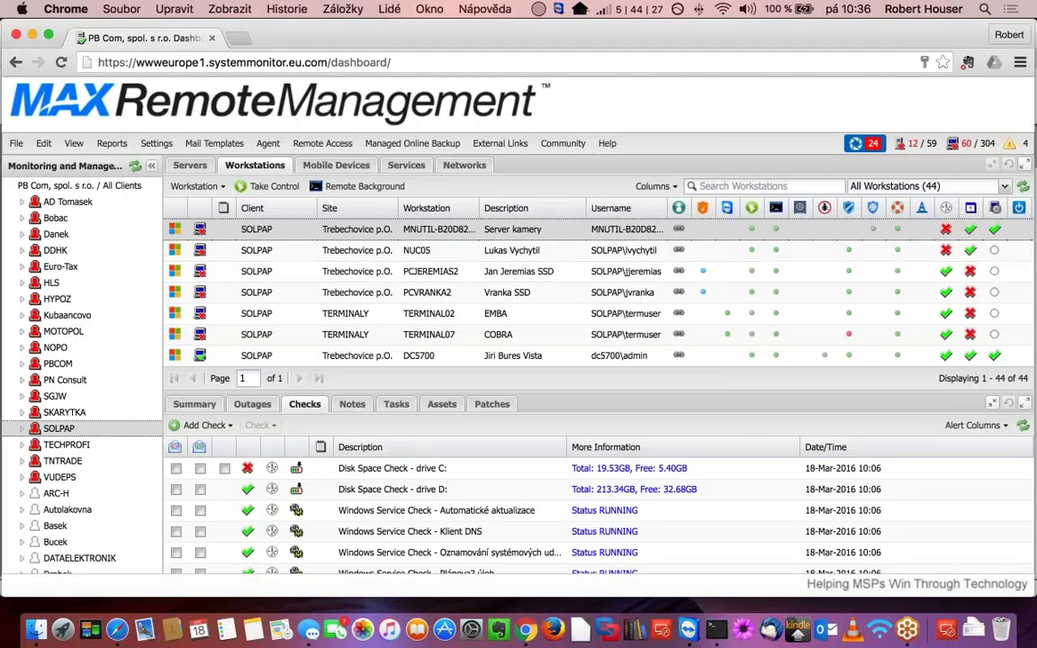
{"action": "left_click", "coordinate": [456, 169]}
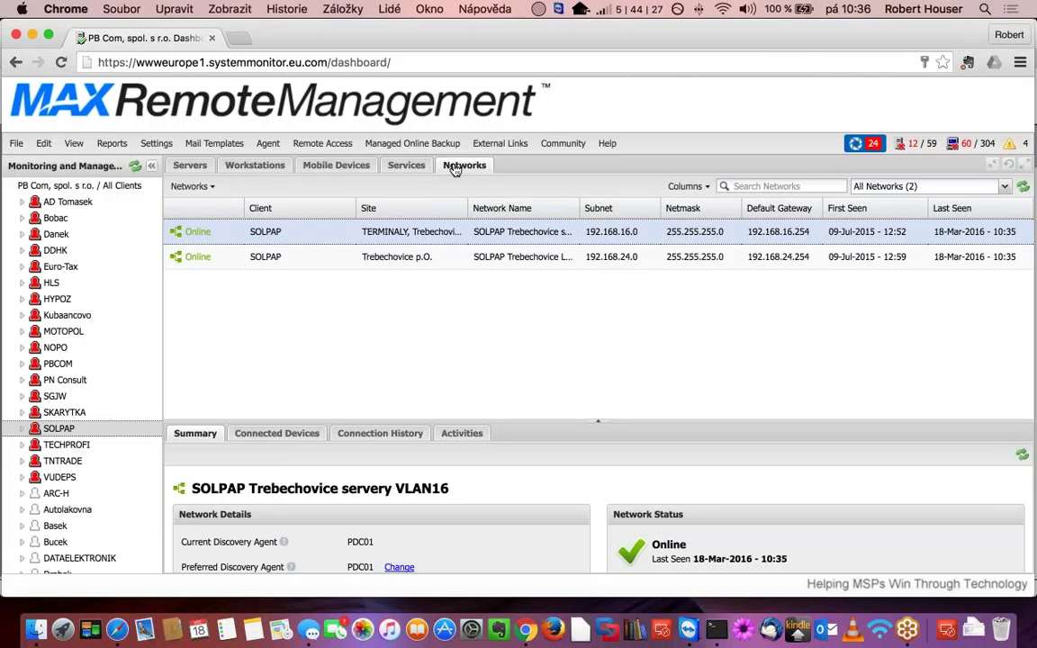
- Enlarge the details panel and list the nine devices connected to the 192.168.16.0 network
{"action": "left_click_drag", "start_coordinate": [548, 420], "coordinate": [548, 326]}
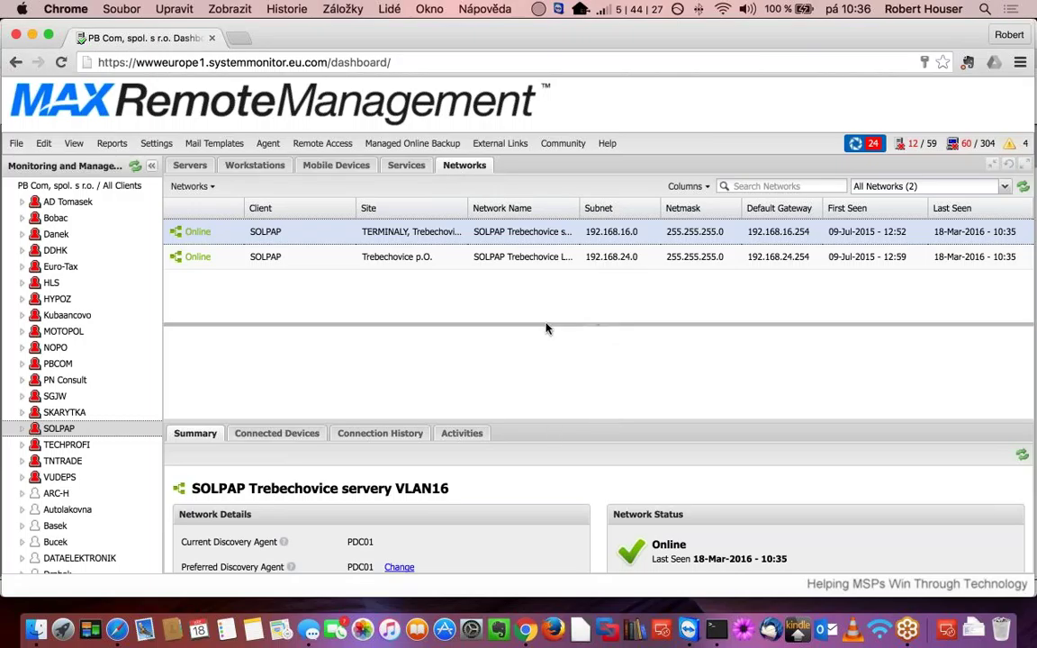
{"action": "left_click", "coordinate": [280, 336]}
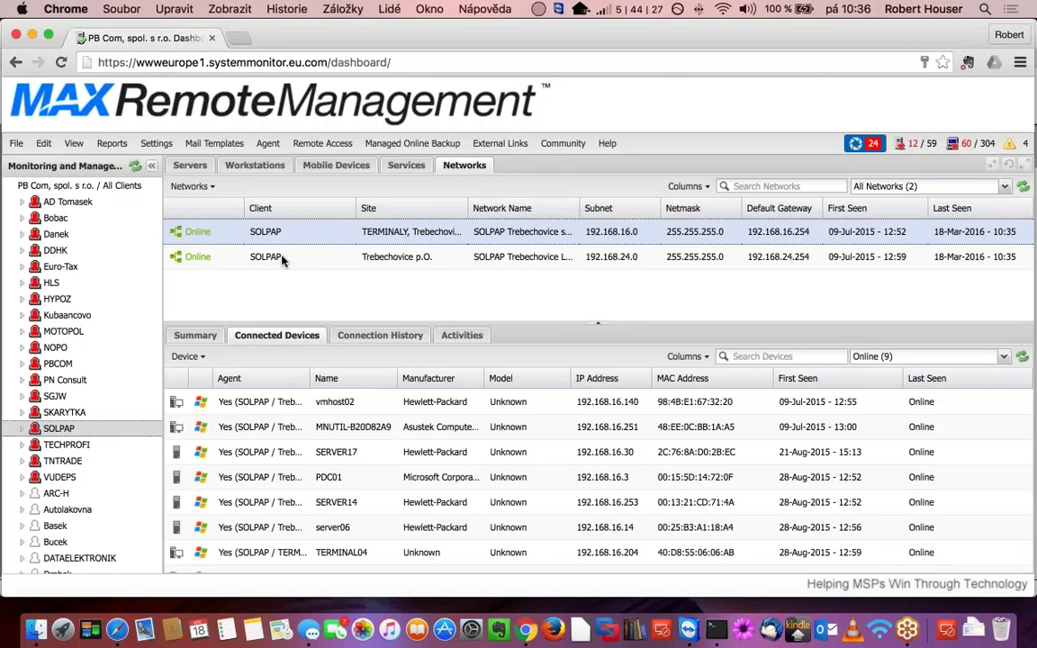
- Select the 192.168.24.0 network and scroll through its 32 connected devices
{"action": "left_click", "coordinate": [282, 260]}
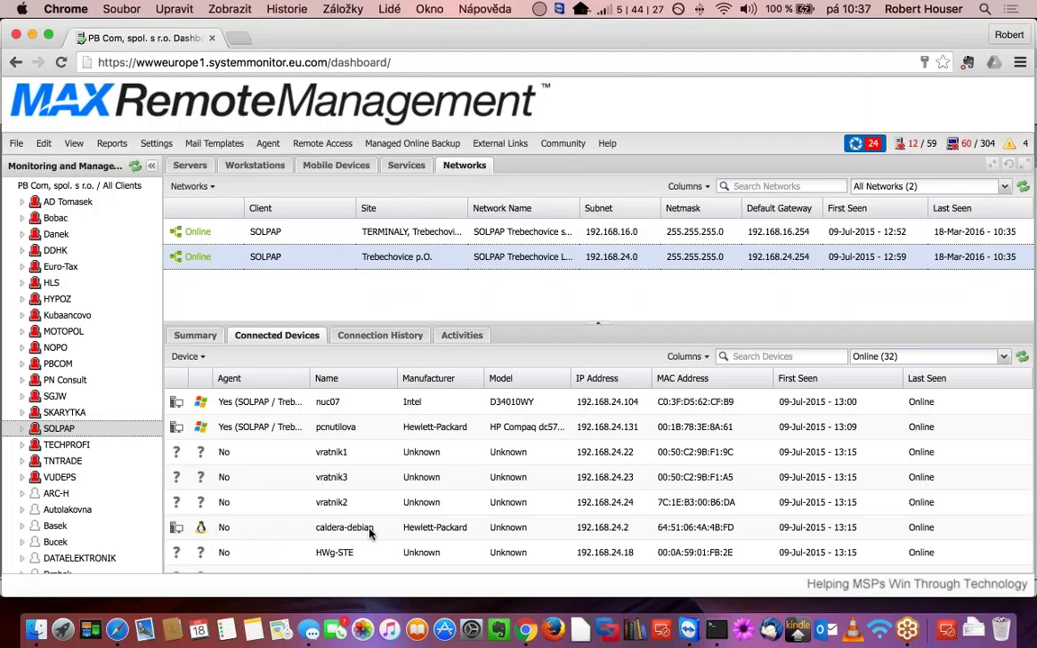
{"action": "scroll", "coordinate": [369, 532], "scroll_direction": "down", "scroll_amount": 5}
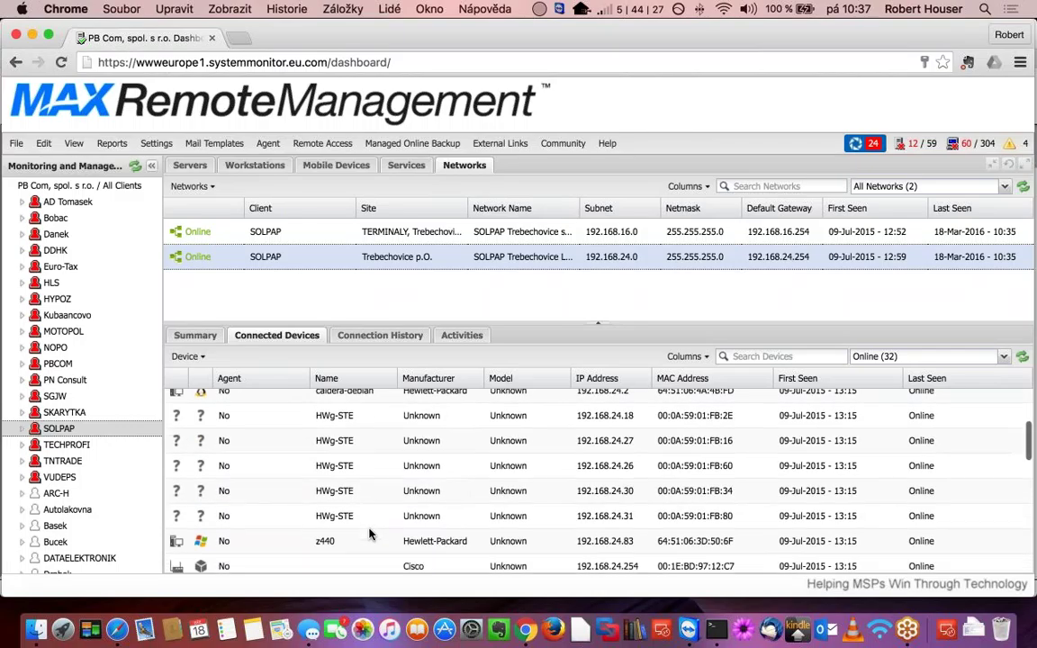
{"action": "scroll", "coordinate": [369, 535], "scroll_direction": "down", "scroll_amount": 2}
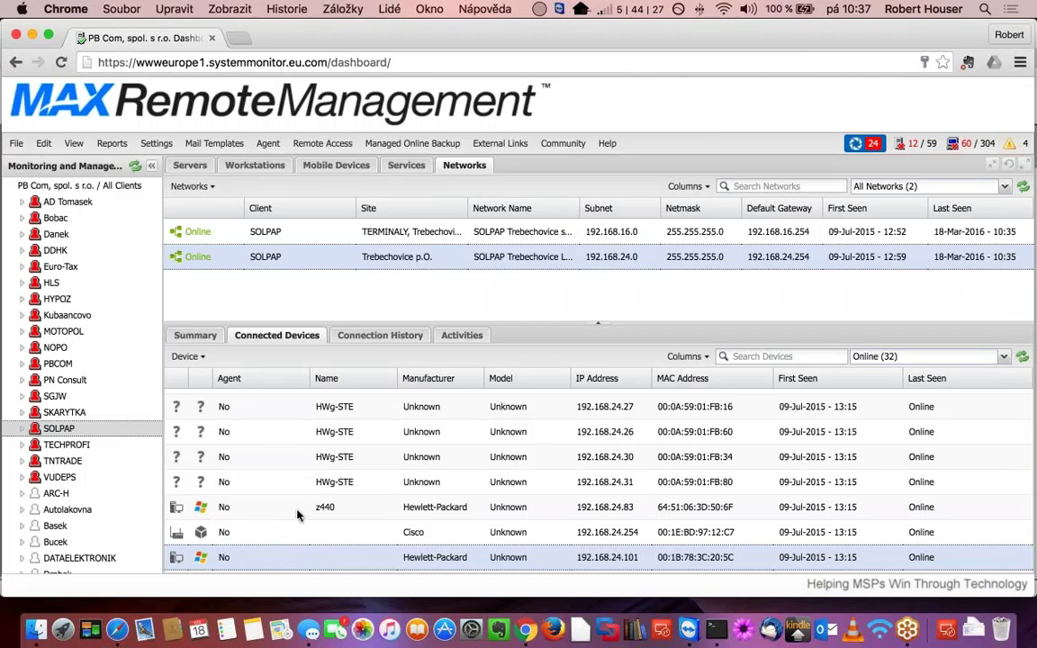
{"action": "scroll", "coordinate": [299, 515], "scroll_direction": "down", "scroll_amount": 3}
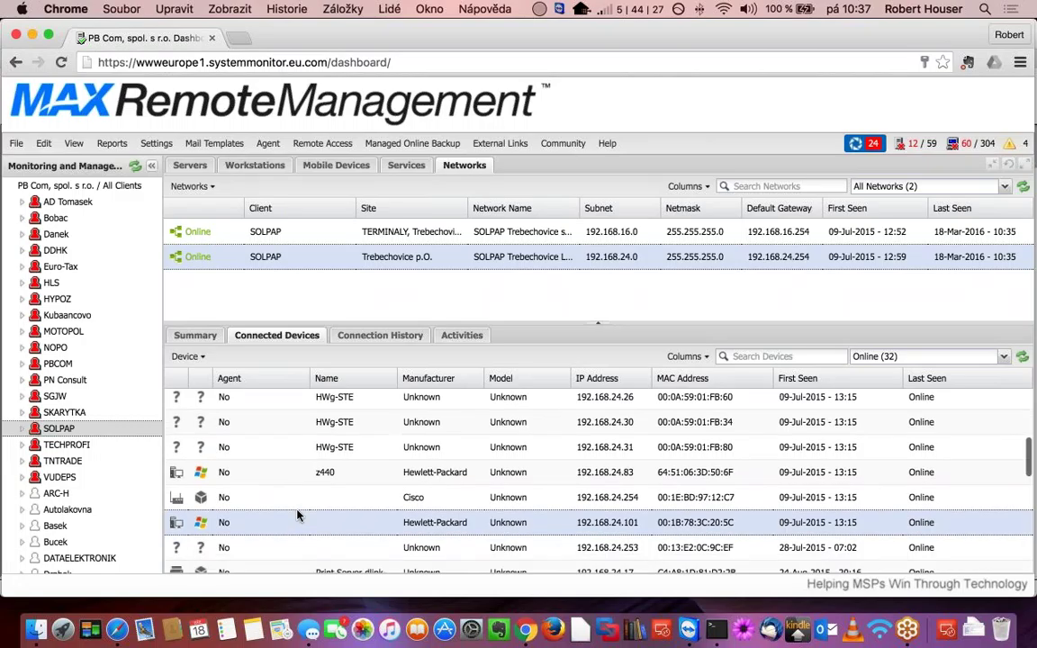
{"action": "scroll", "coordinate": [299, 515], "scroll_direction": "down", "scroll_amount": 2}
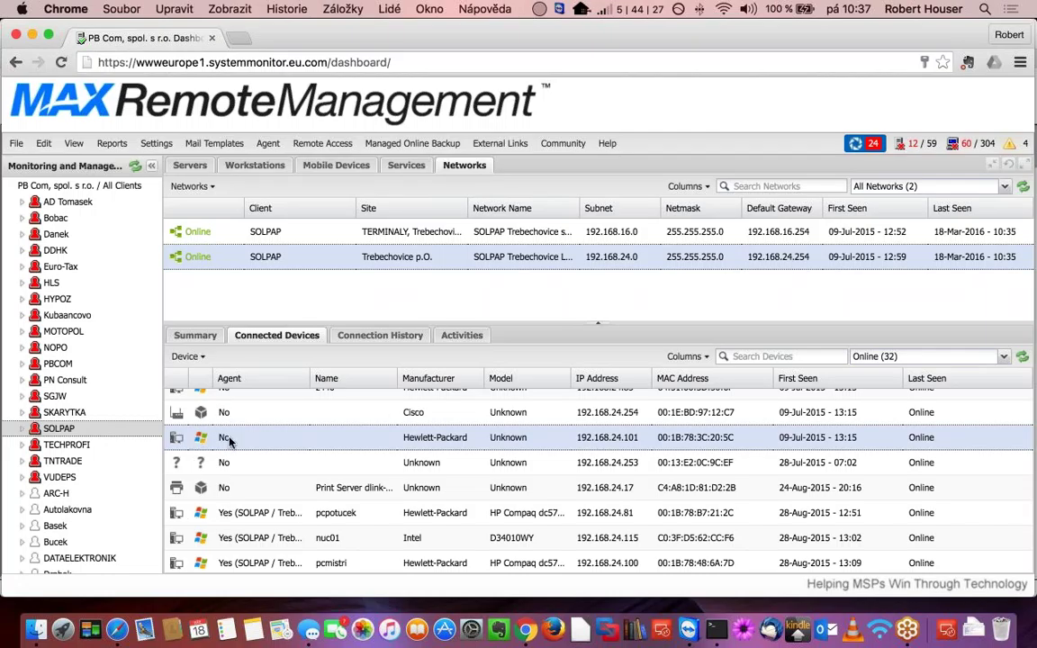
{"action": "mouse_move", "coordinate": [200, 434]}
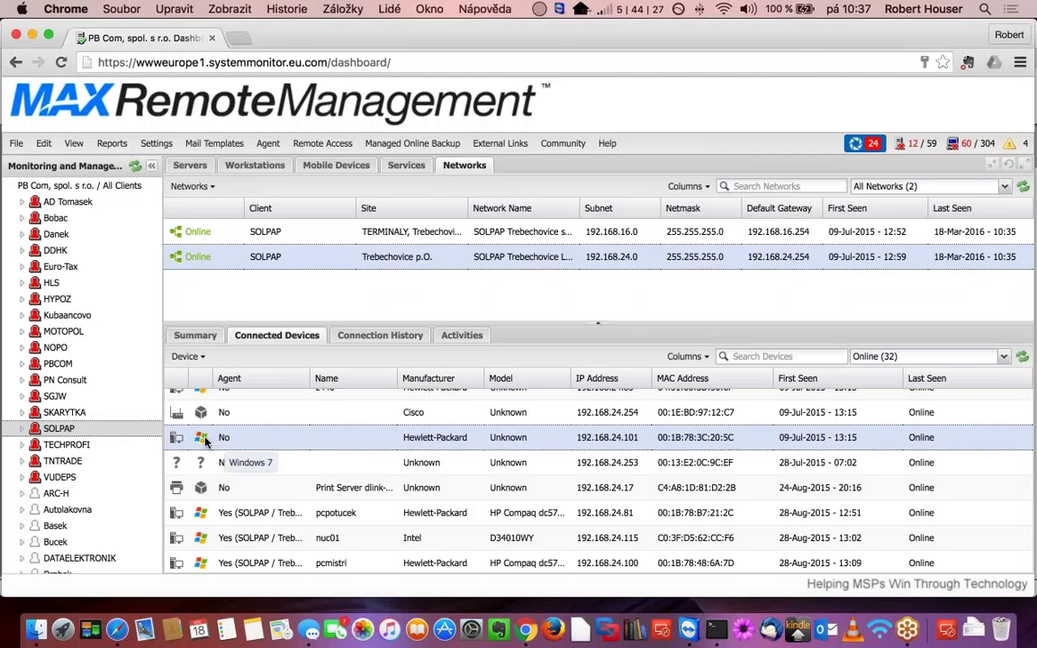
{"action": "scroll", "coordinate": [205, 434], "scroll_direction": "down", "scroll_amount": 1}
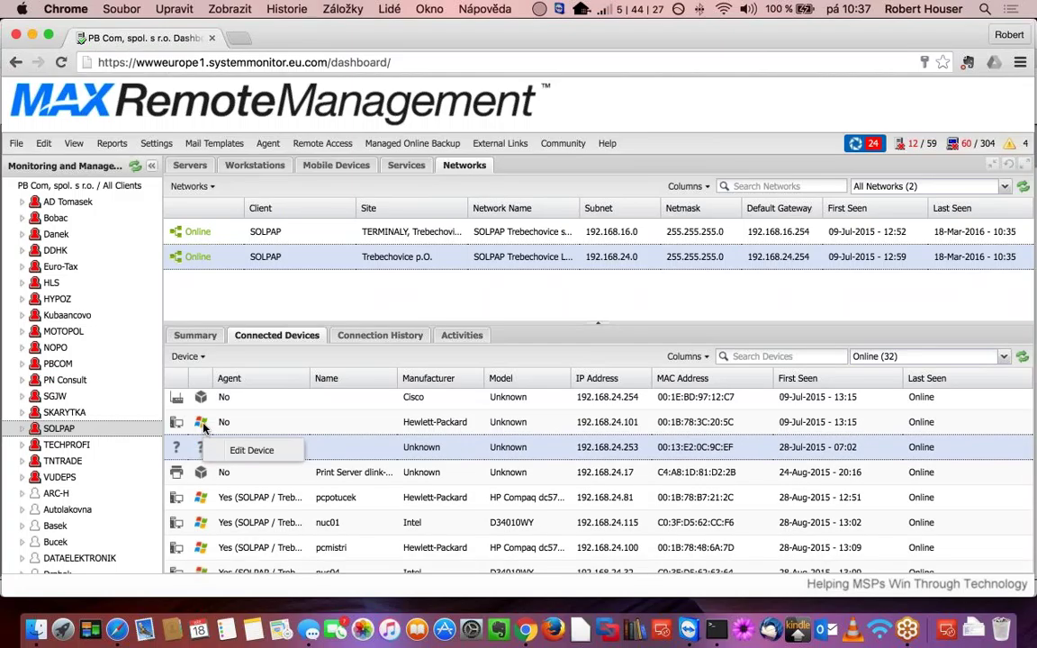
- Choose Push Monitoring Agent to Device for the Hewlett-Packard device at 192.168.24.101
{"action": "right_click", "coordinate": [204, 428]}
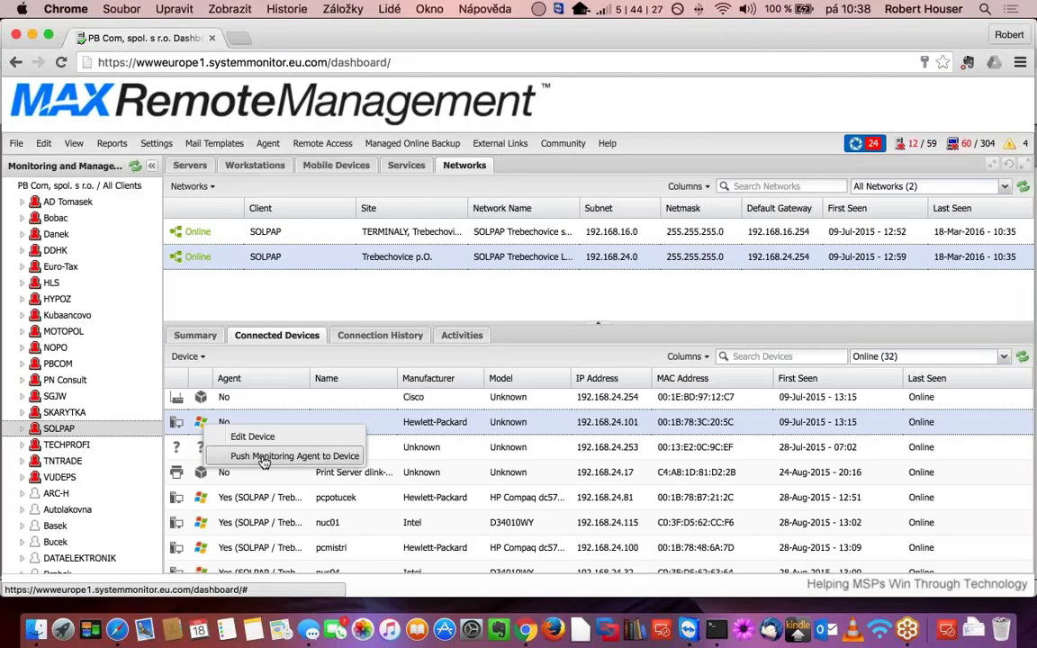
{"action": "left_click", "coordinate": [264, 459]}
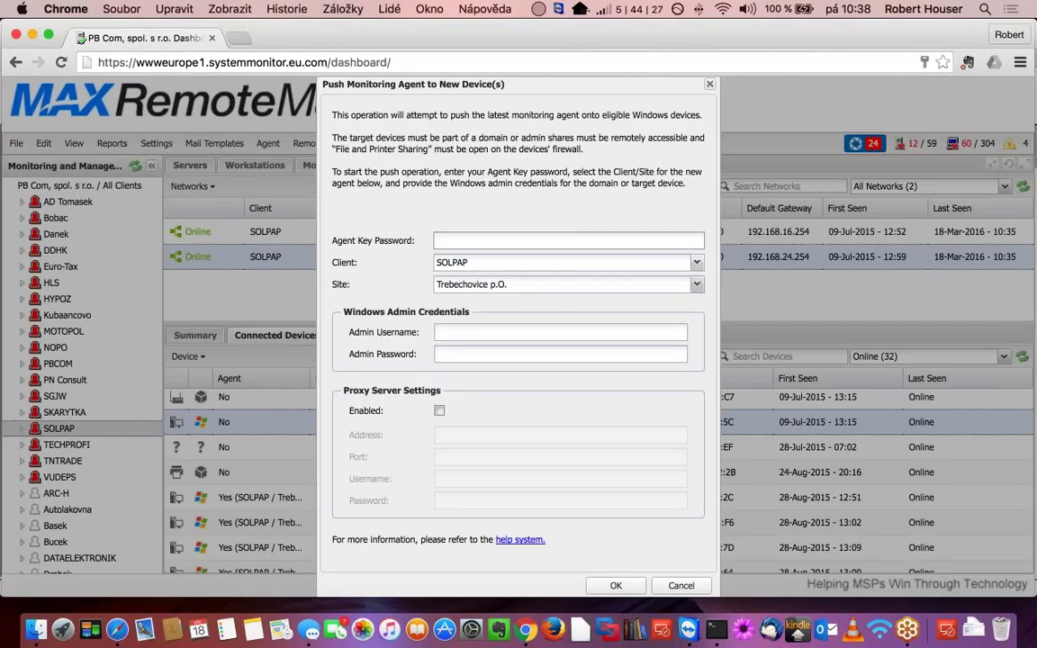
- Keep Trebechovice p.O. as the site and enter the Windows admin username and password
{"action": "left_click", "coordinate": [697, 285]}
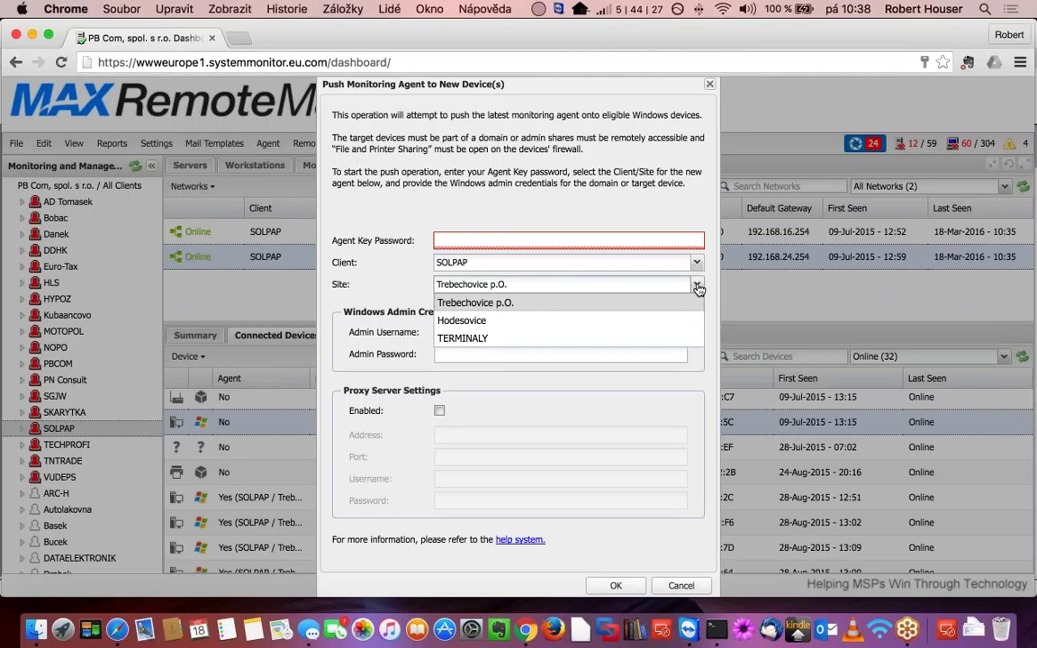
{"action": "left_click", "coordinate": [593, 169]}
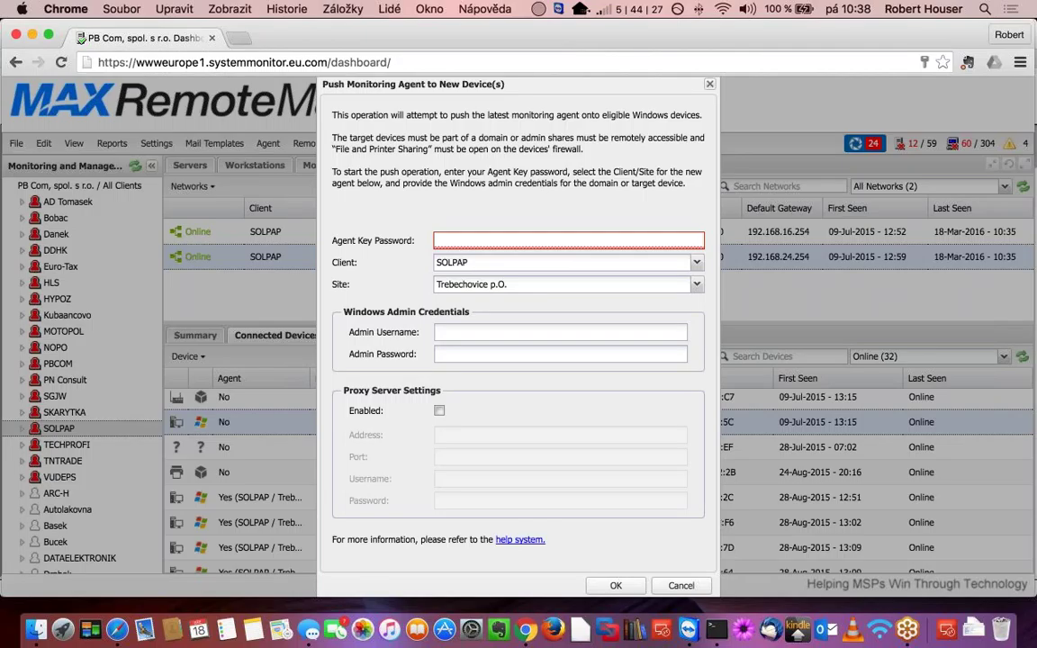
{"action": "left_click", "coordinate": [441, 332]}
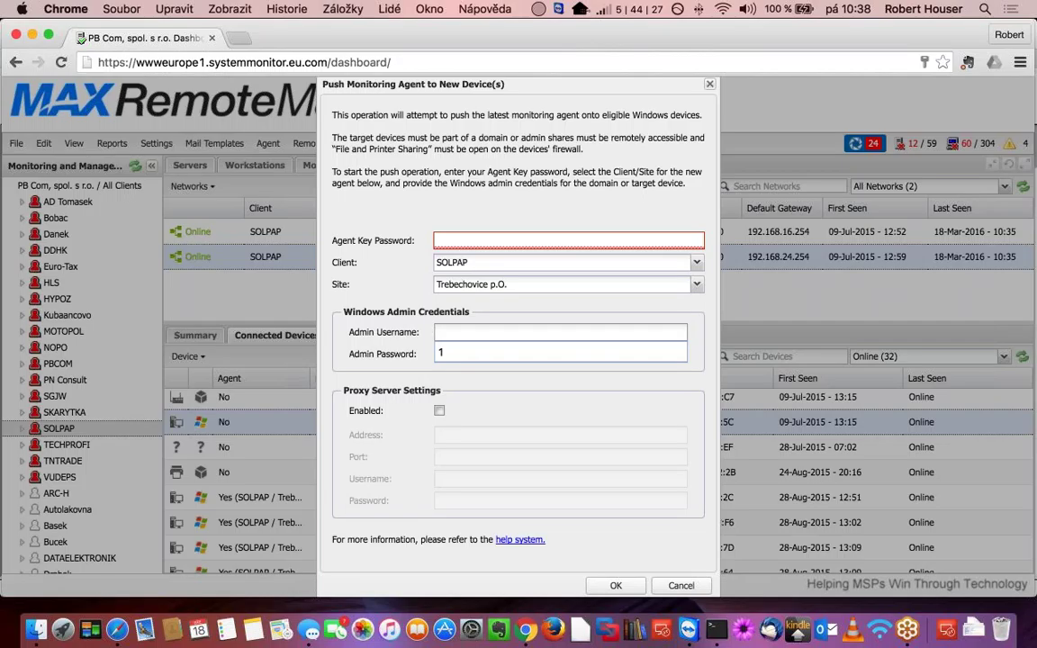
{"action": "type", "text": "solp"}
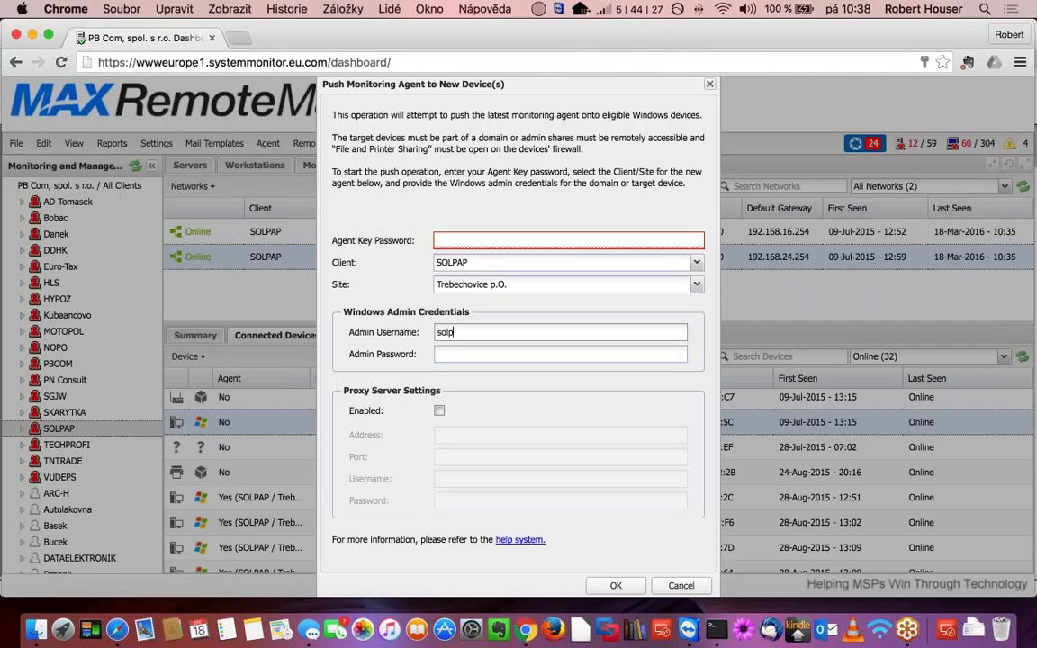
{"action": "type", "text": "ap\\administrator"}
{"action": "key", "text": "Tab"}
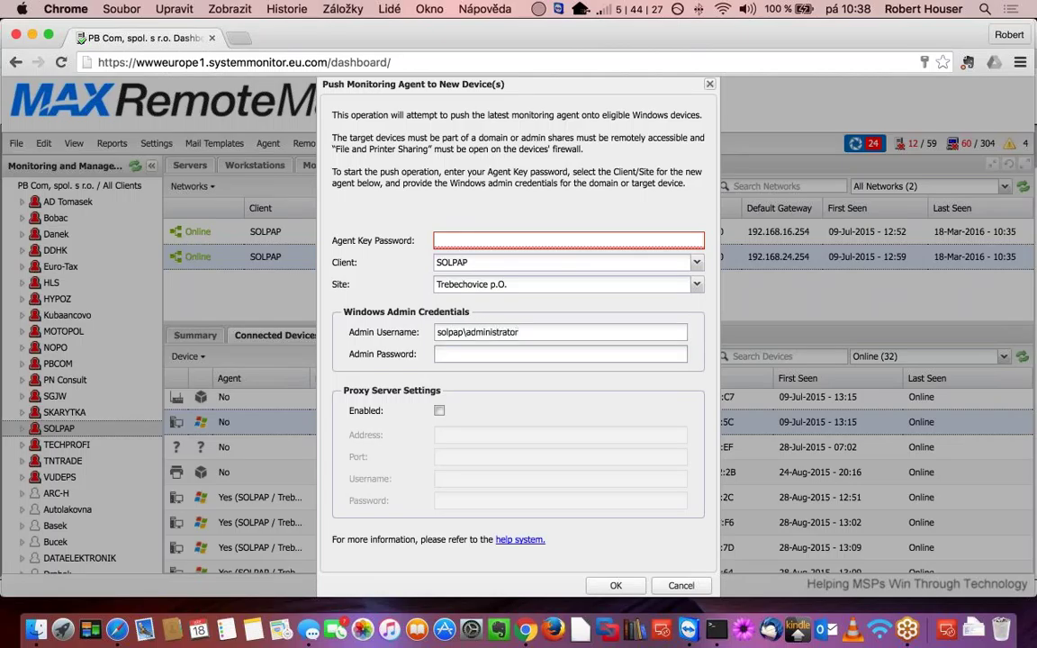
{"action": "type", "text": "********"}
- Enter the agent key password, then cancel the push without sending it
{"action": "left_click", "coordinate": [484, 238]}
{"action": "type", "text": "*******"}
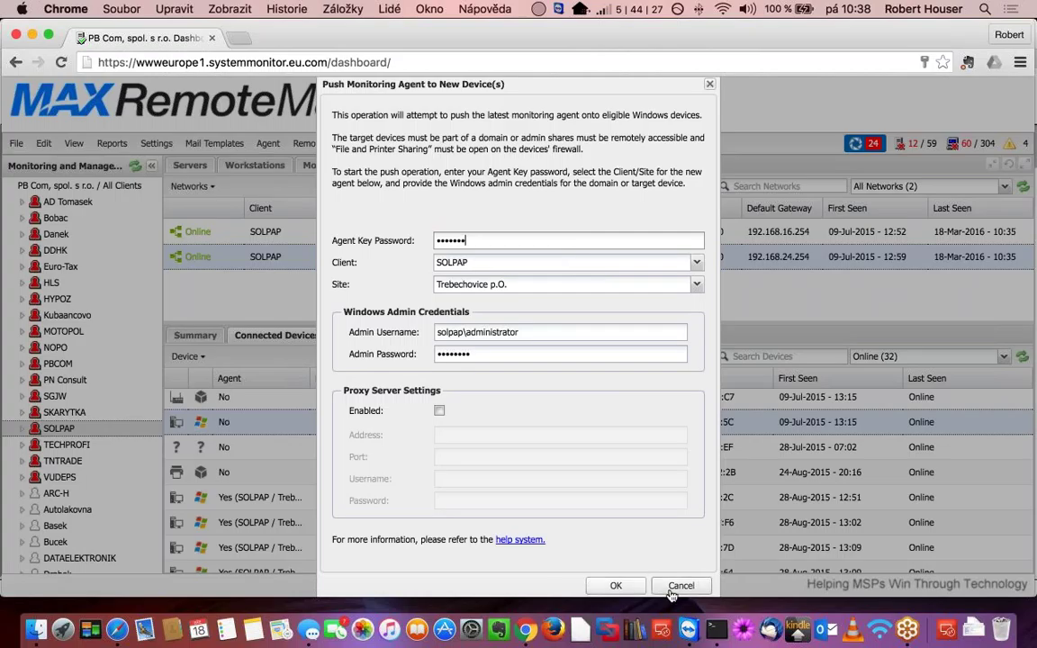
{"action": "left_click", "coordinate": [680, 586]}
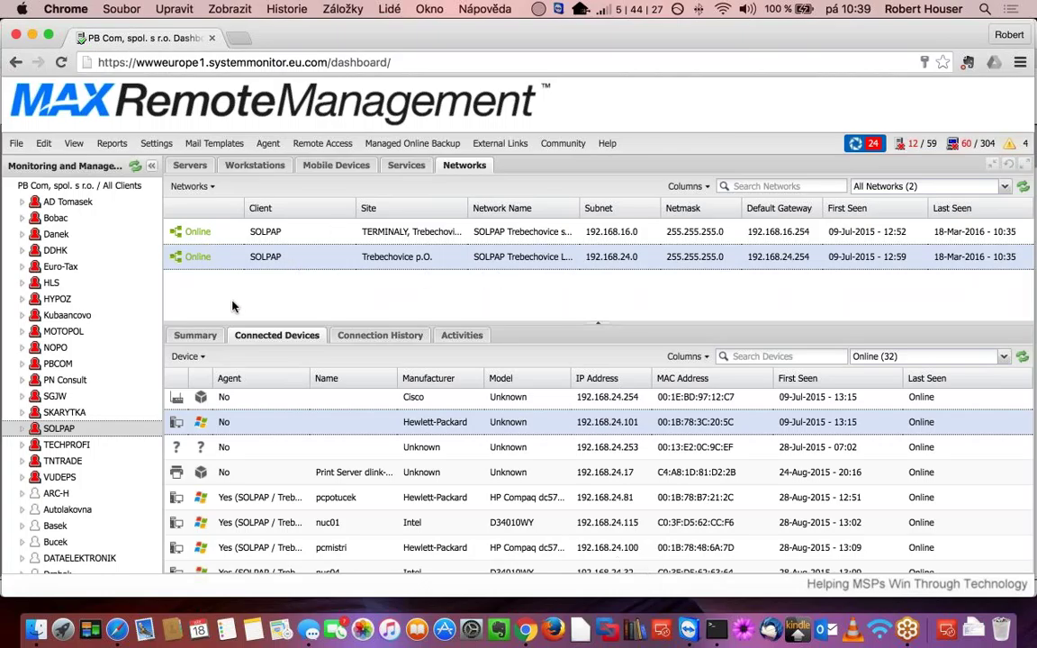
{"action": "left_click", "coordinate": [194, 338]}
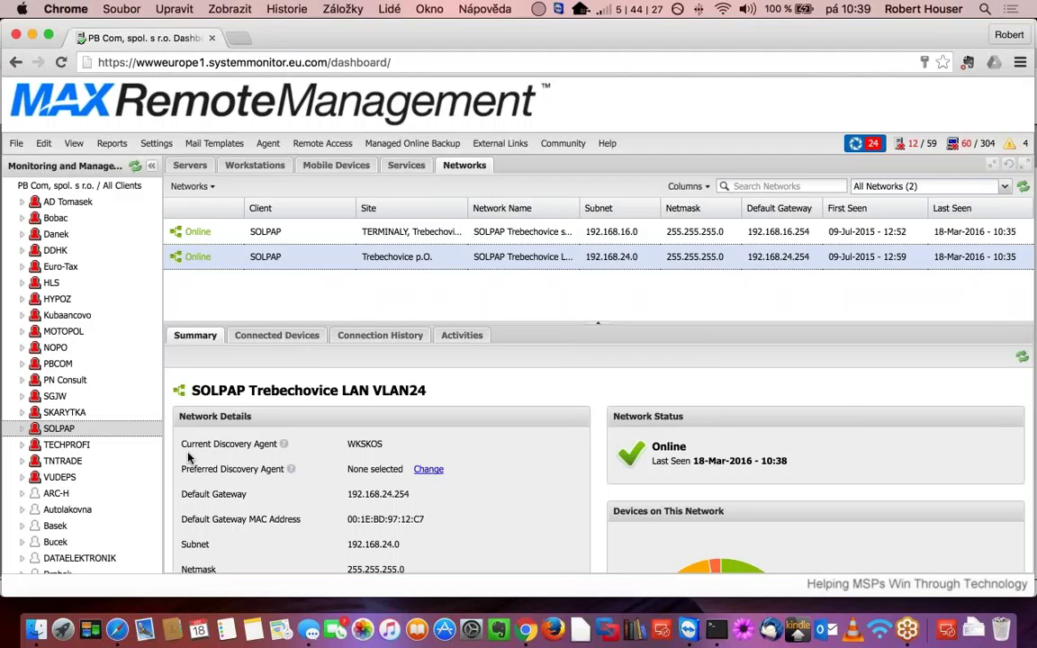
{"action": "left_click_drag", "start_coordinate": [350, 444], "coordinate": [387, 444]}
{"action": "left_click", "coordinate": [364, 447]}
{"action": "left_click", "coordinate": [277, 335]}
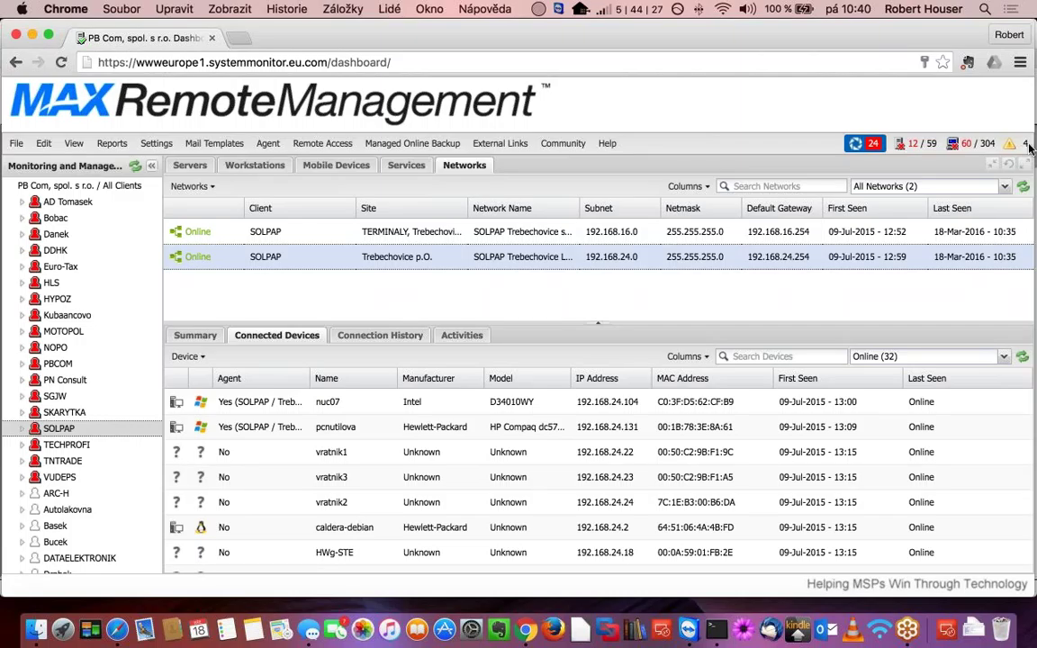
{"action": "key", "text": "ctrl+super+f"}
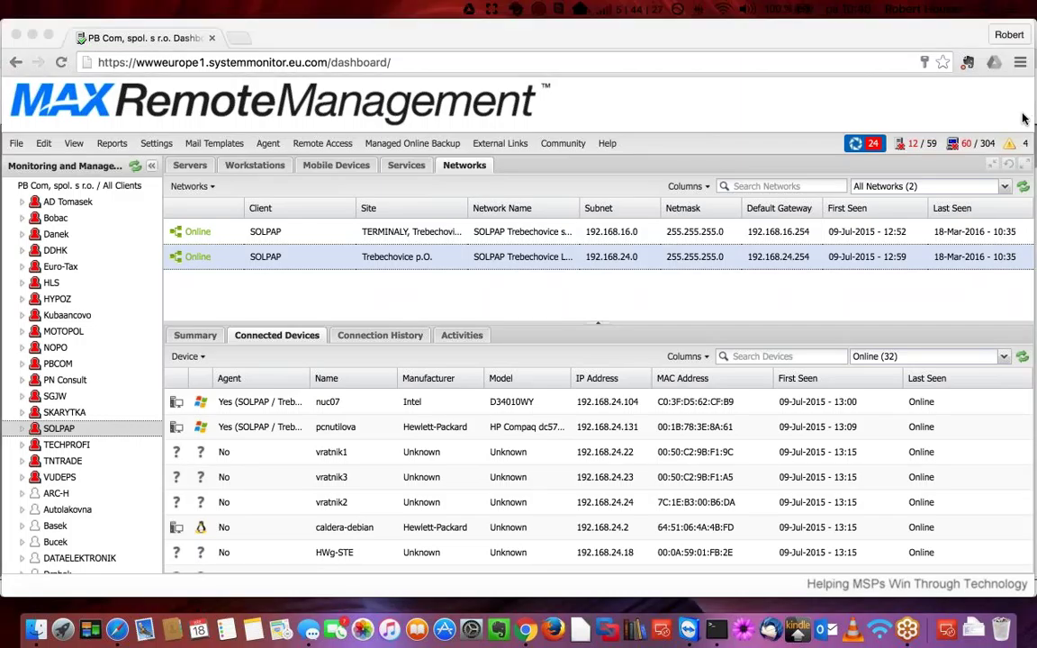